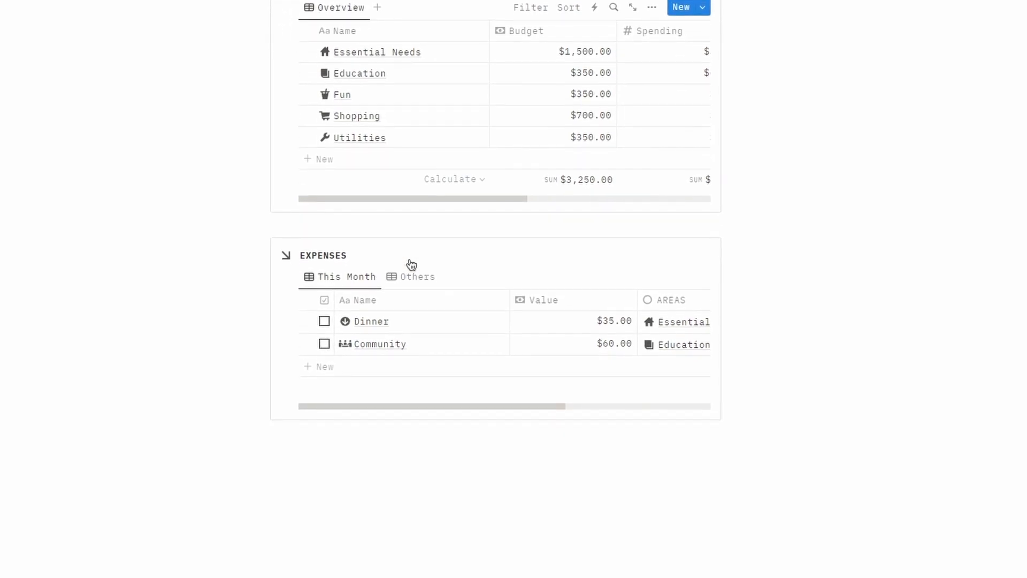
# Try ticking and unticking the checkboxes of the Dinner and Community rows in the EXPENSES table.
pyautogui.hscroll(5, 401, 332)
pyautogui.hscroll(-5, 404, 333)
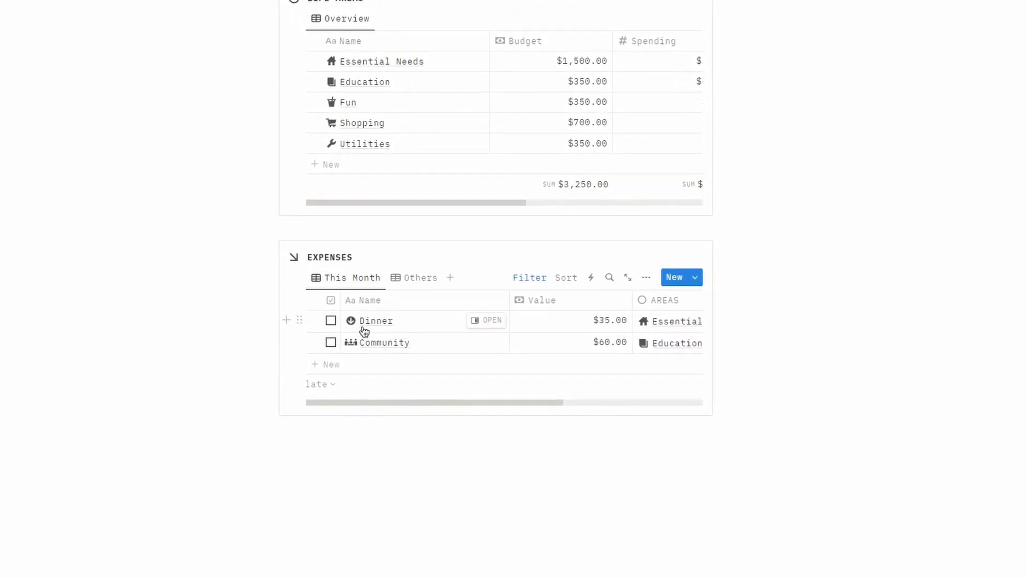
pyautogui.click(330, 321)
pyautogui.click(333, 321)
pyautogui.click(333, 342)
pyautogui.click(335, 342)
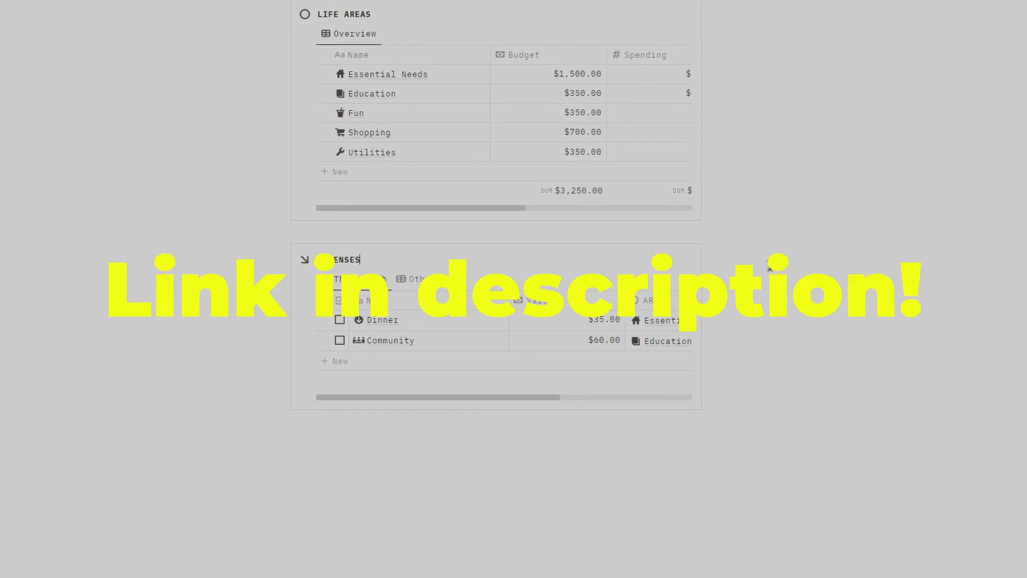
pyautogui.click(687, 278)
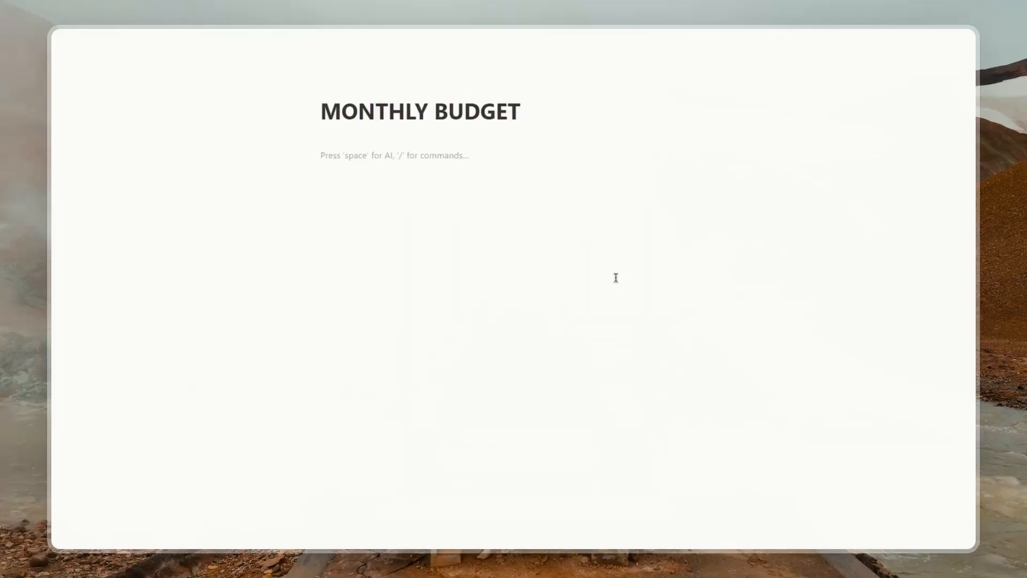
# Insert an inline database under the MONTHLY BUDGET page title and name it AREAS.
pyautogui.write('/inli')
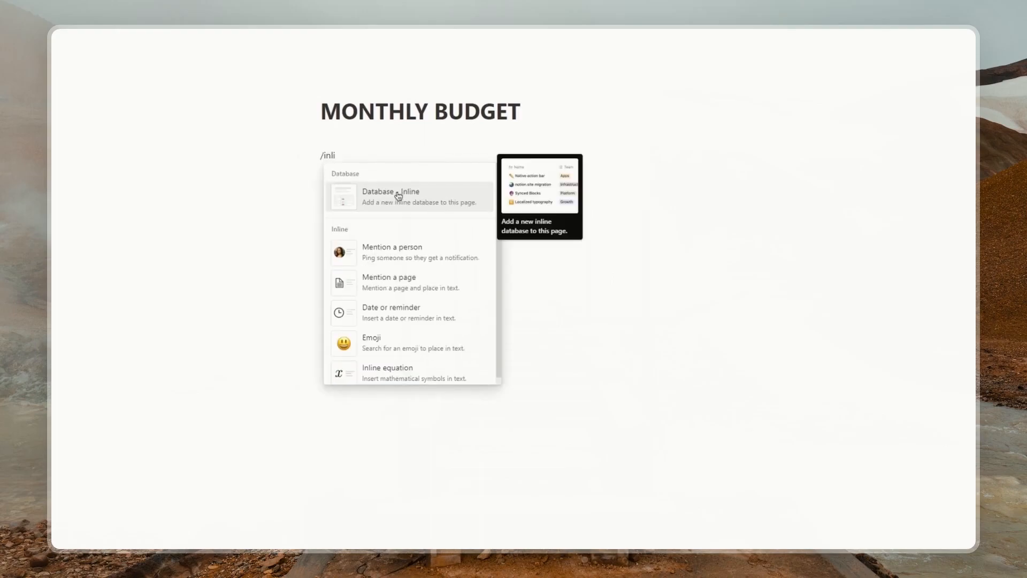
pyautogui.click(395, 194)
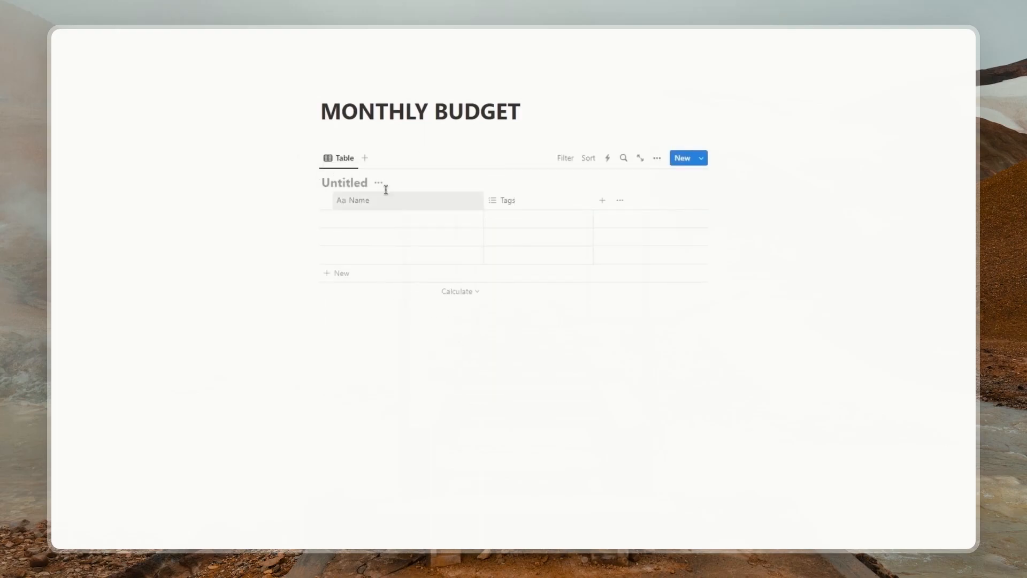
pyautogui.click(354, 182)
pyautogui.write('AREAS')
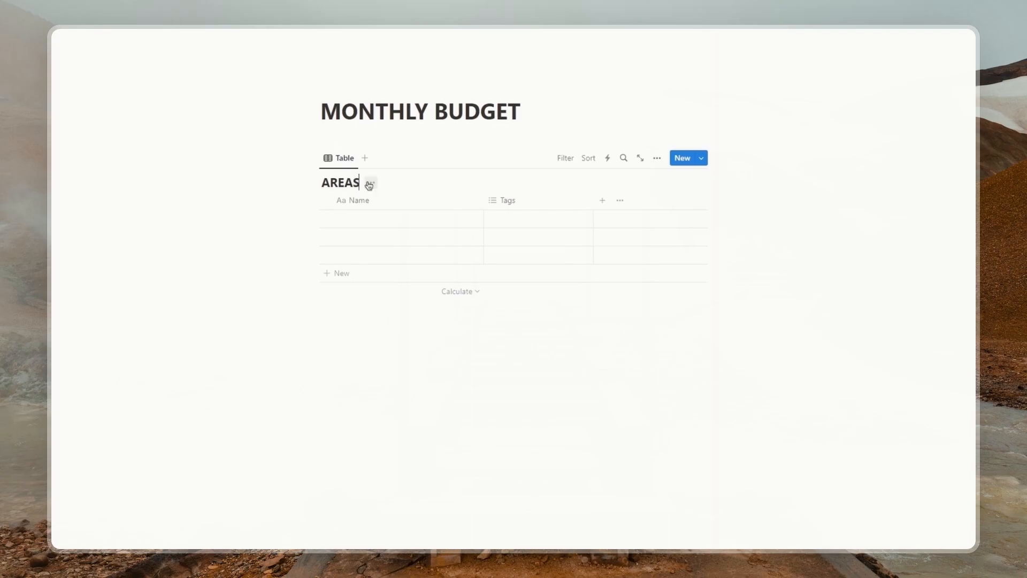
# Insert a second inline database below the AREAS table and name it EXPENSES.
pyautogui.click(370, 349)
pyautogui.write('/INLI')
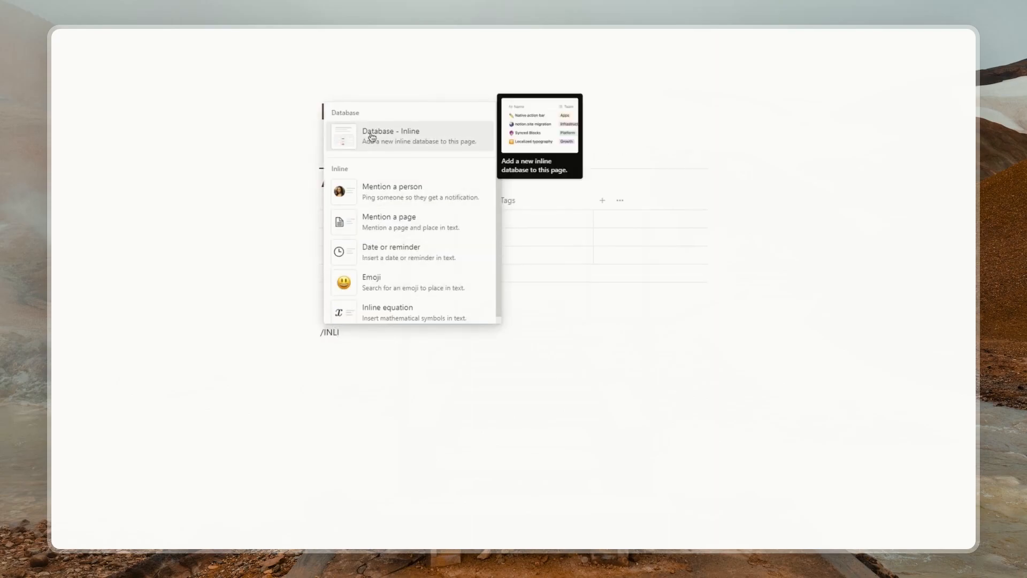
pyautogui.click(341, 131)
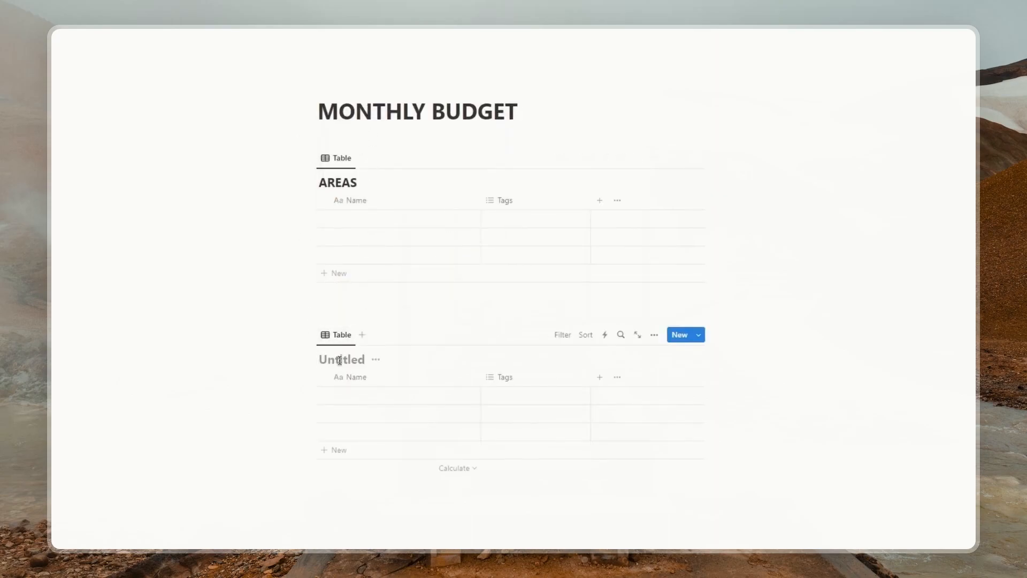
pyautogui.write('EXPENSES')
pyautogui.click(389, 360)
pyautogui.press('Escape')
# Delete the Tags property from both the AREAS and EXPENSES databases.
pyautogui.click(505, 200)
pyautogui.click(527, 369)
pyautogui.click(514, 284)
pyautogui.click(505, 377)
pyautogui.click(514, 333)
pyautogui.click(513, 291)
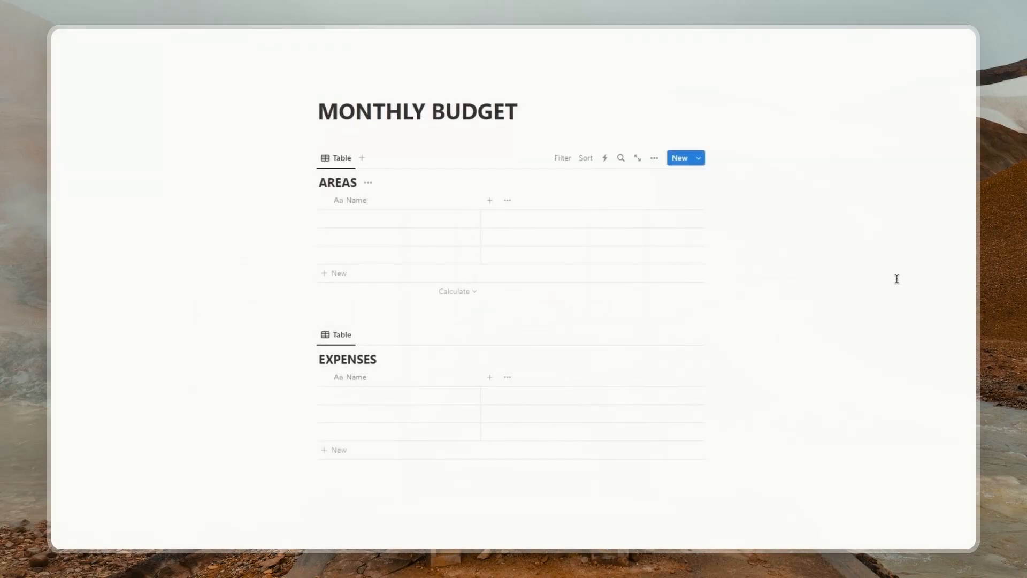
# Rename the table view of the AREAS database as Overview.
pyautogui.click(345, 159)
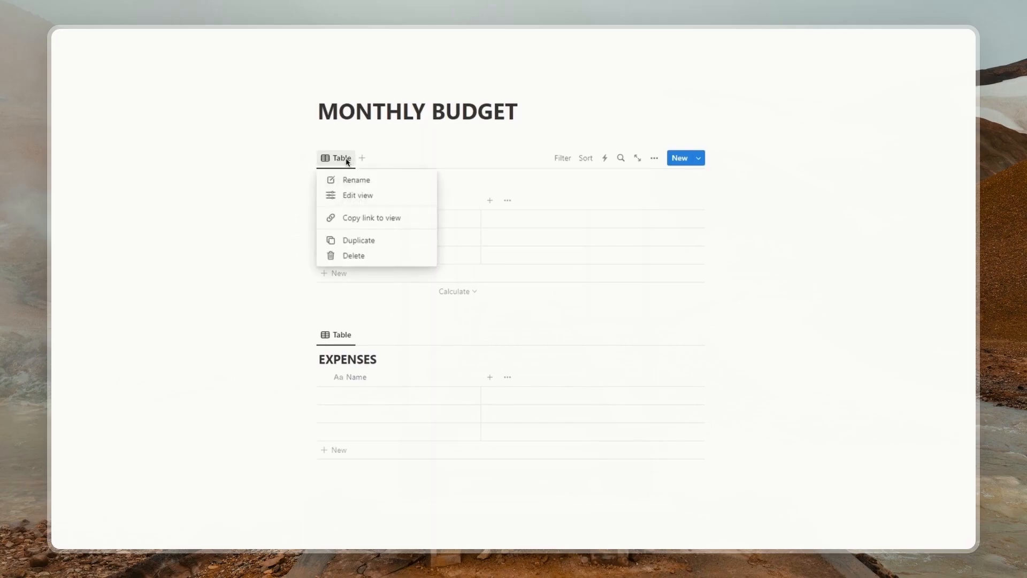
pyautogui.click(355, 180)
pyautogui.write('Overview')
pyautogui.press('Escape')
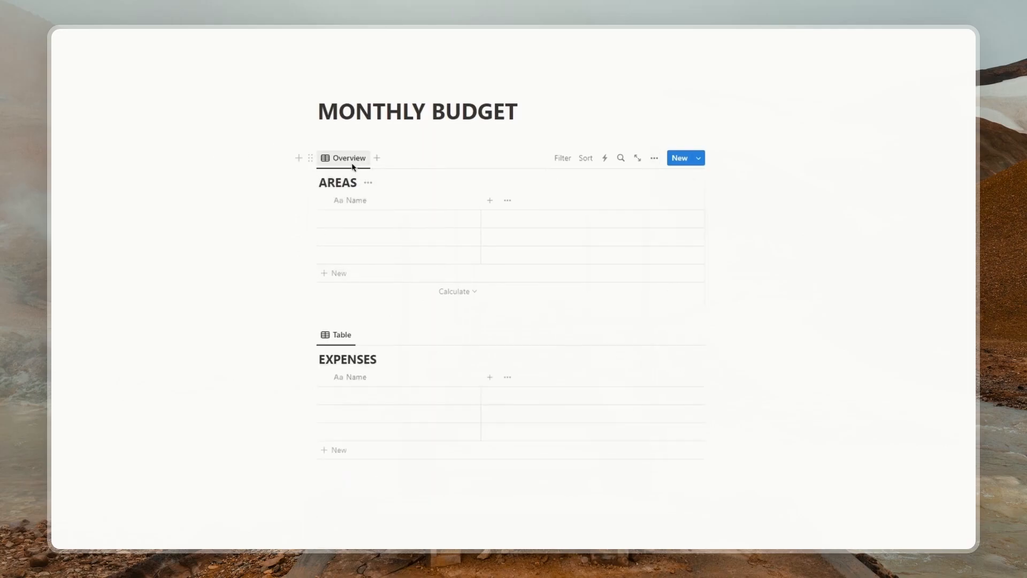
# Rename the table view of the EXPENSES database as This Month.
pyautogui.click(340, 341)
pyautogui.click(347, 372)
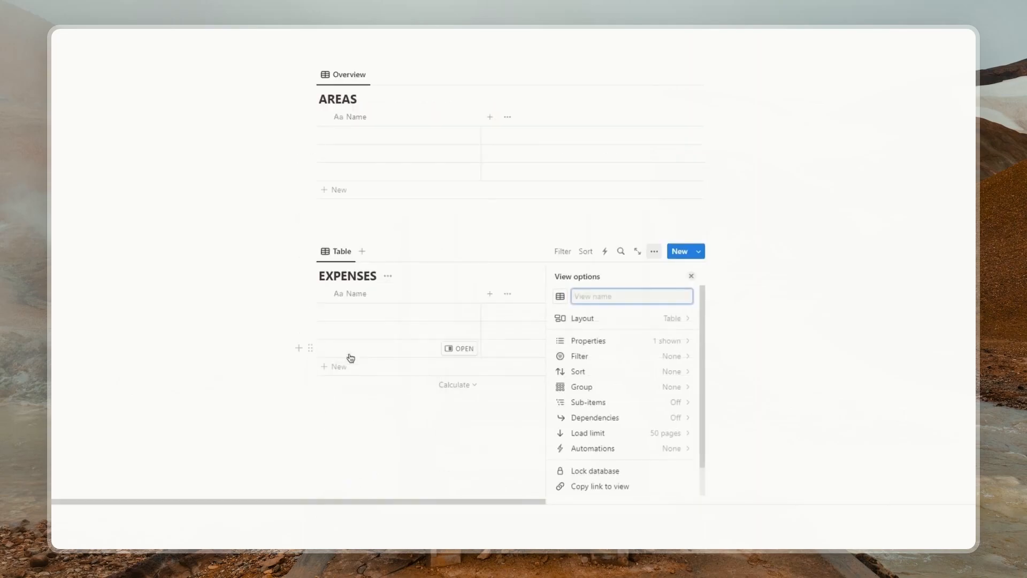
pyautogui.click(632, 297)
pyautogui.write('This Month')
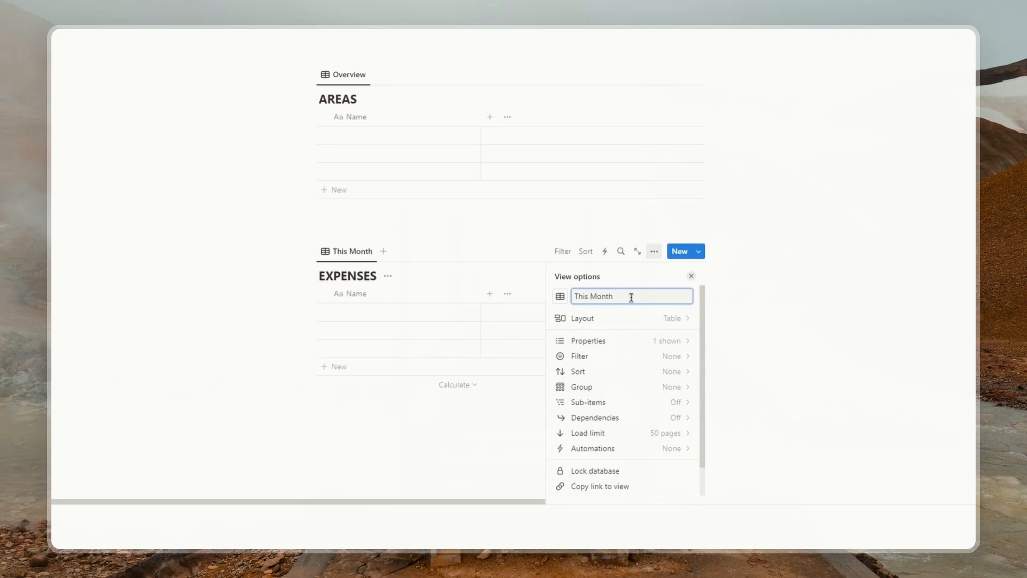
pyautogui.click(692, 275)
# Fill the AREAS table with five entries named Essential Needs, Education, Fun, Shopping and Utilities.
pyautogui.scroll(1, 692, 276)
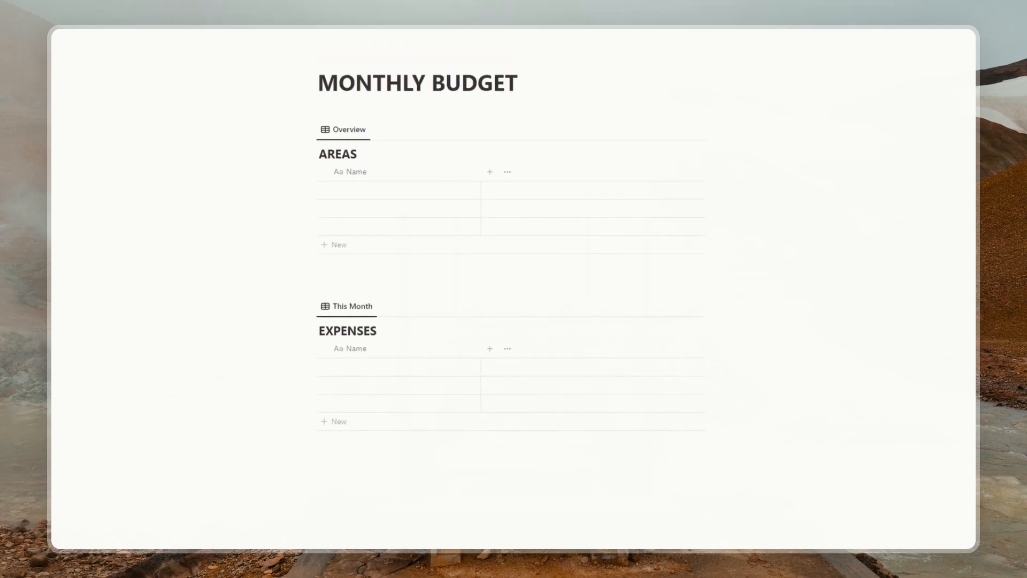
pyautogui.click(360, 191)
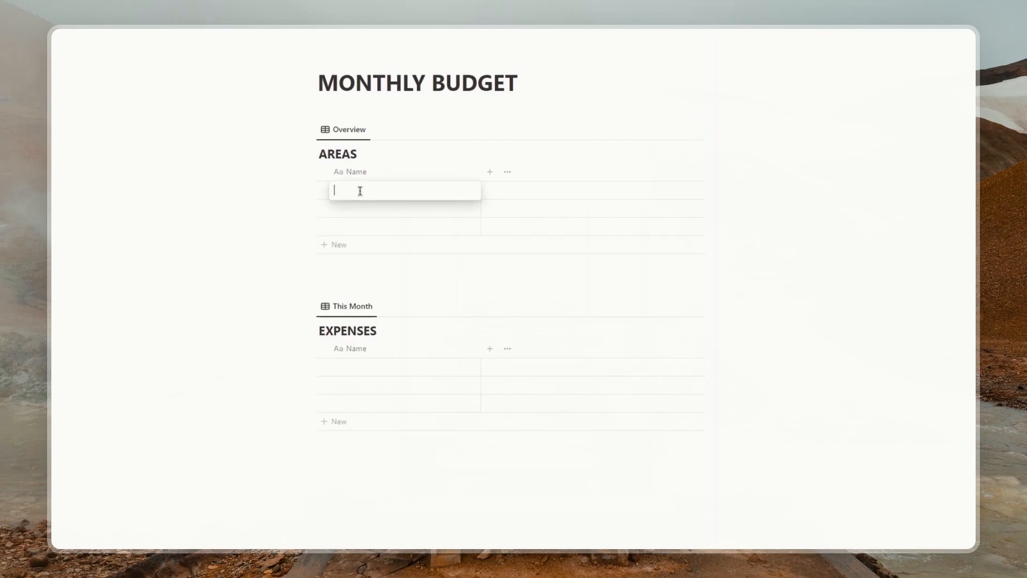
pyautogui.write('Essential Needs')
pyautogui.click(396, 210)
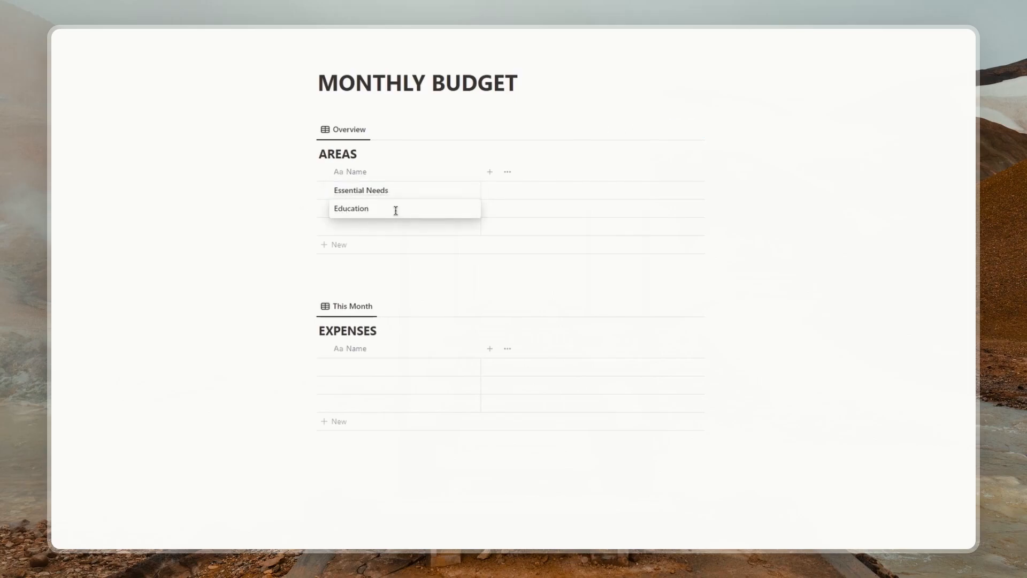
pyautogui.click(419, 234)
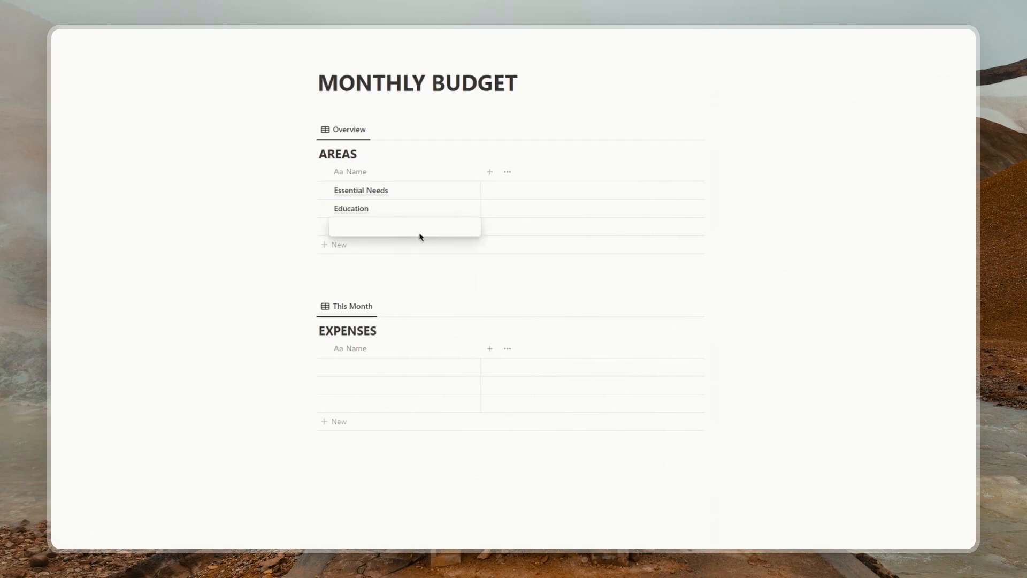
pyautogui.write('Fun')
pyautogui.press('Return')
pyautogui.click(387, 249)
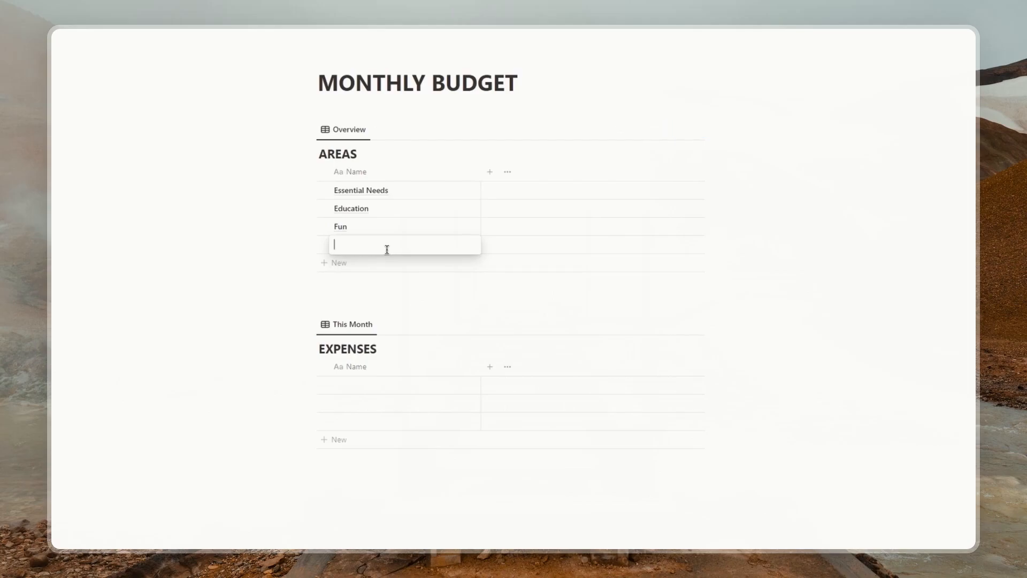
pyautogui.click(337, 263)
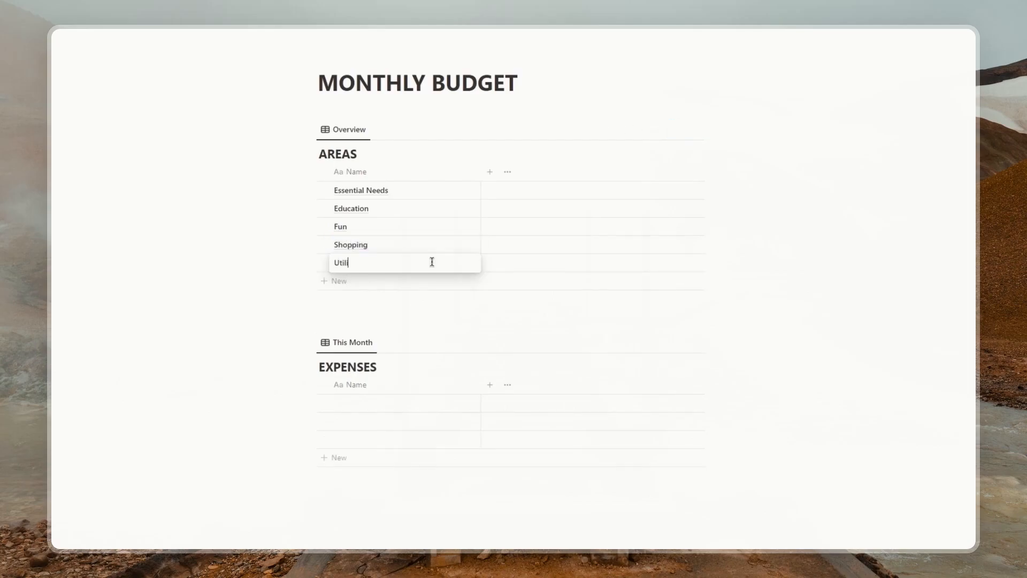
pyautogui.press('Return')
# Open the Essential Needs page from the AREAS table and give it a house icon.
pyautogui.press('Up')
pyautogui.press('Up')
pyautogui.press('Up')
pyautogui.press('Up')
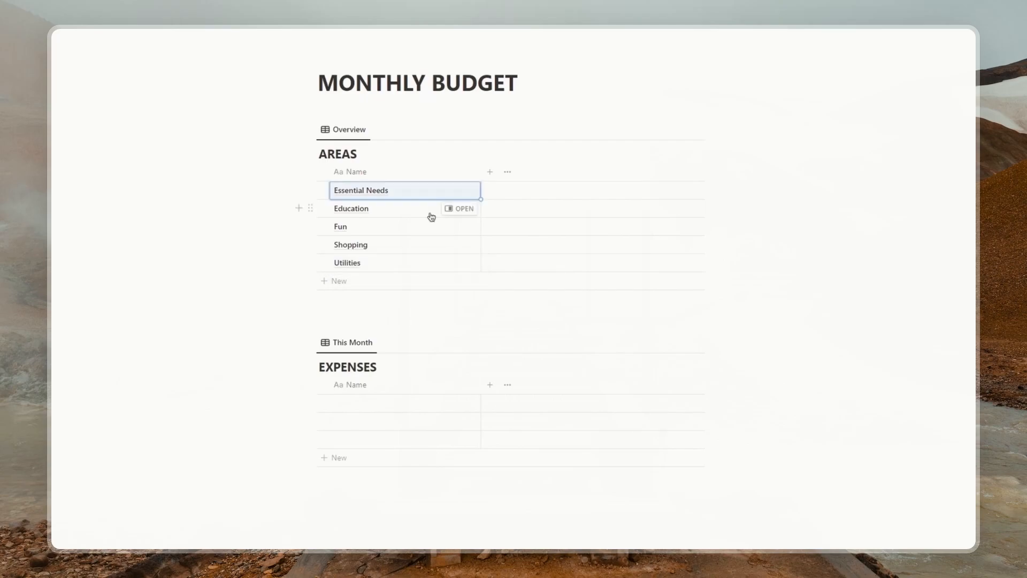
pyautogui.click(447, 195)
pyautogui.click(553, 46)
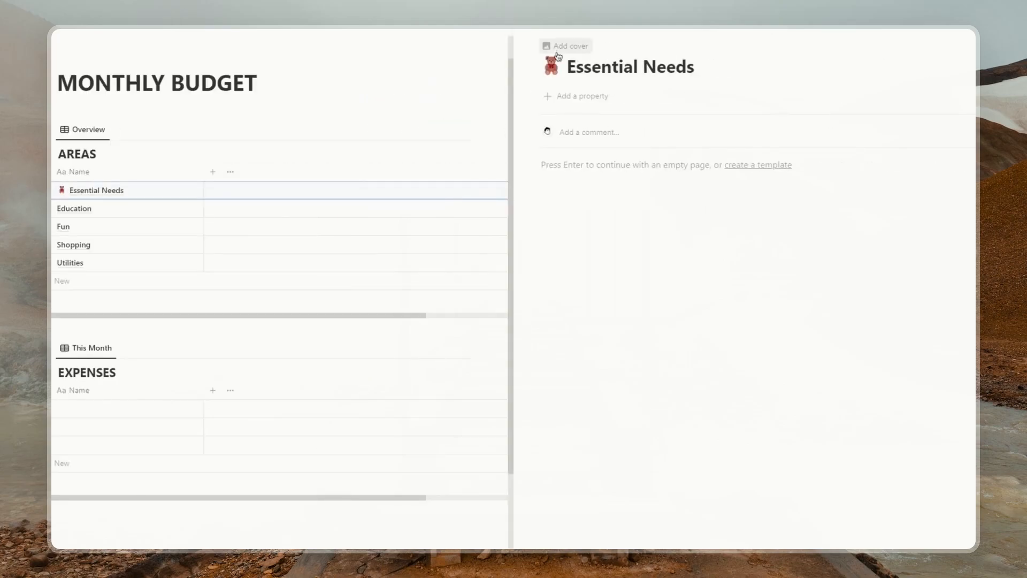
pyautogui.click(551, 66)
pyautogui.click(488, 91)
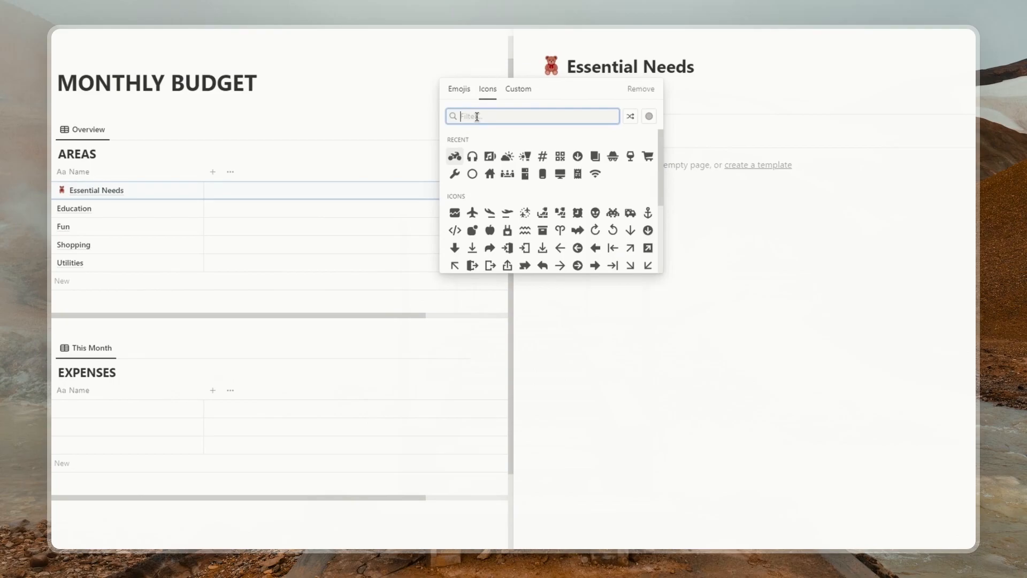
pyautogui.write('home')
pyautogui.moveTo(480, 116); pyautogui.dragTo(465, 116)
pyautogui.write('ouse')
pyautogui.moveTo(460, 141)
pyautogui.click(421, 163)
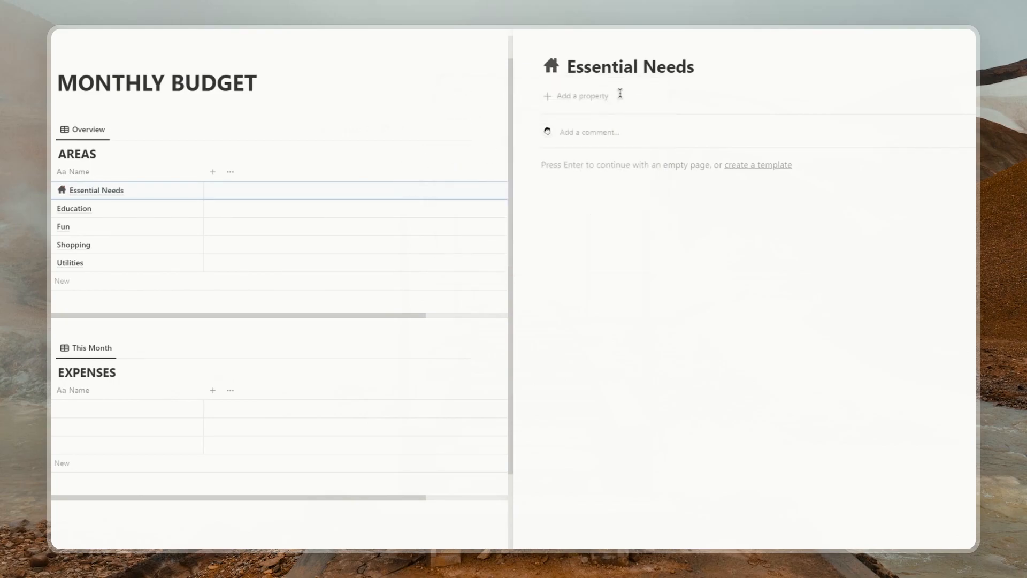
# Go to the Education page and give it the book icon.
pyautogui.click(595, 30)
pyautogui.click(555, 48)
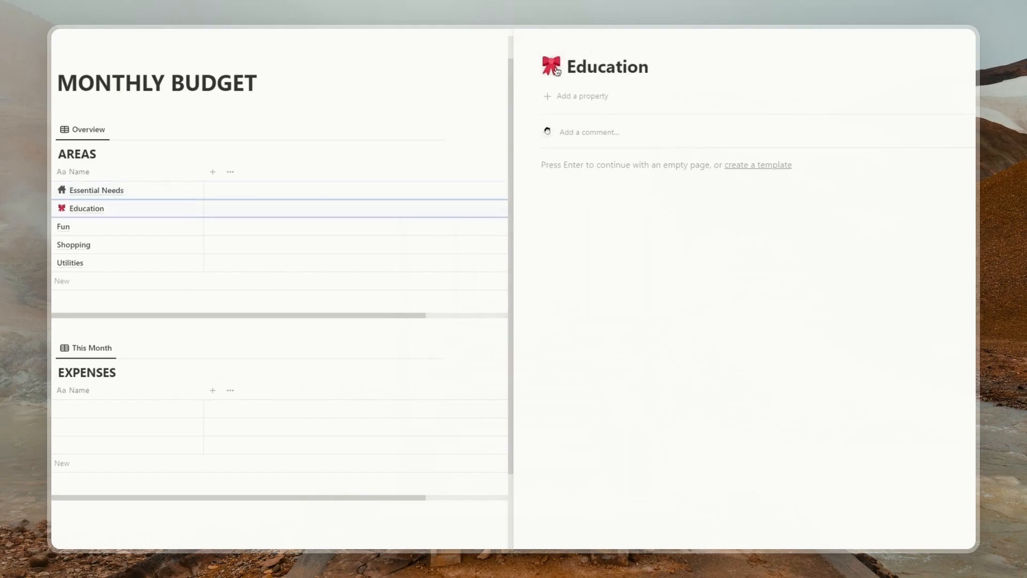
pyautogui.click(551, 65)
pyautogui.click(488, 89)
pyautogui.write('book')
pyautogui.moveTo(456, 141)
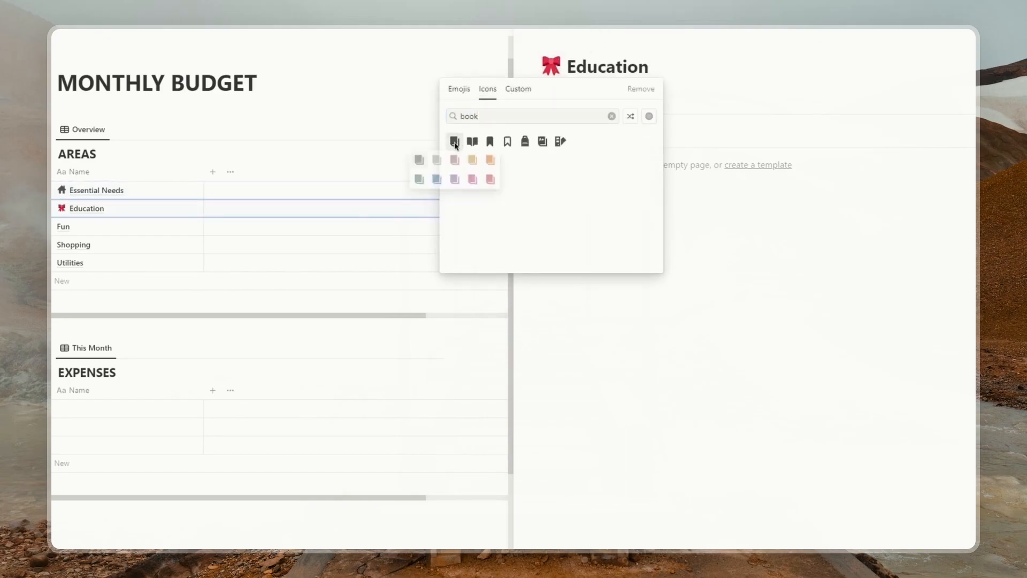
pyautogui.click(419, 180)
# Go to the Fun page and give it the icon of a drink cup with a straw.
pyautogui.click(595, 30)
pyautogui.click(555, 48)
pyautogui.click(551, 65)
pyautogui.click(488, 89)
pyautogui.write('glas')
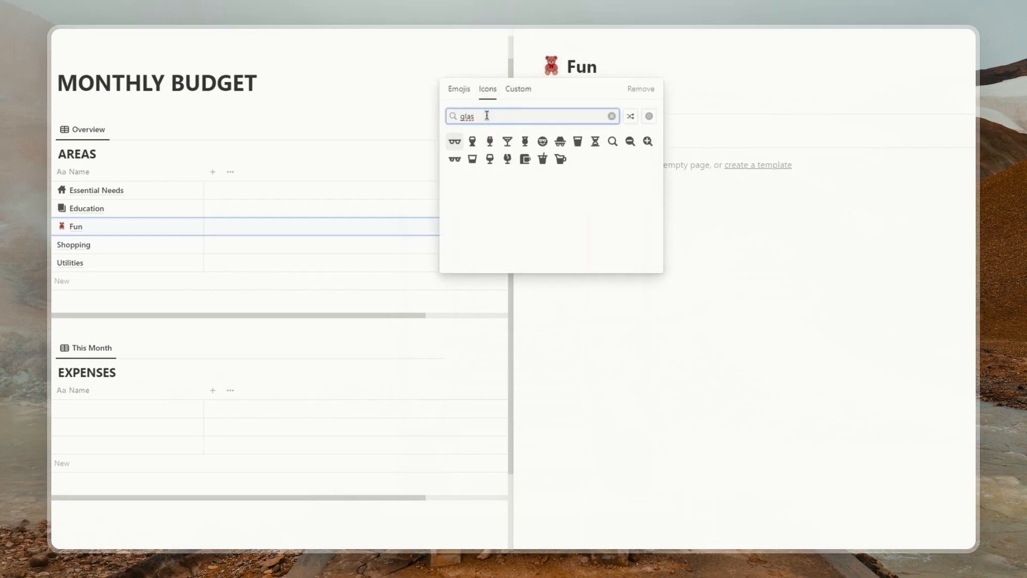
pyautogui.click(543, 159)
# Go to the Shopping page and give it the shopping cart icon.
pyautogui.click(592, 31)
pyautogui.click(555, 47)
pyautogui.click(551, 65)
pyautogui.click(488, 90)
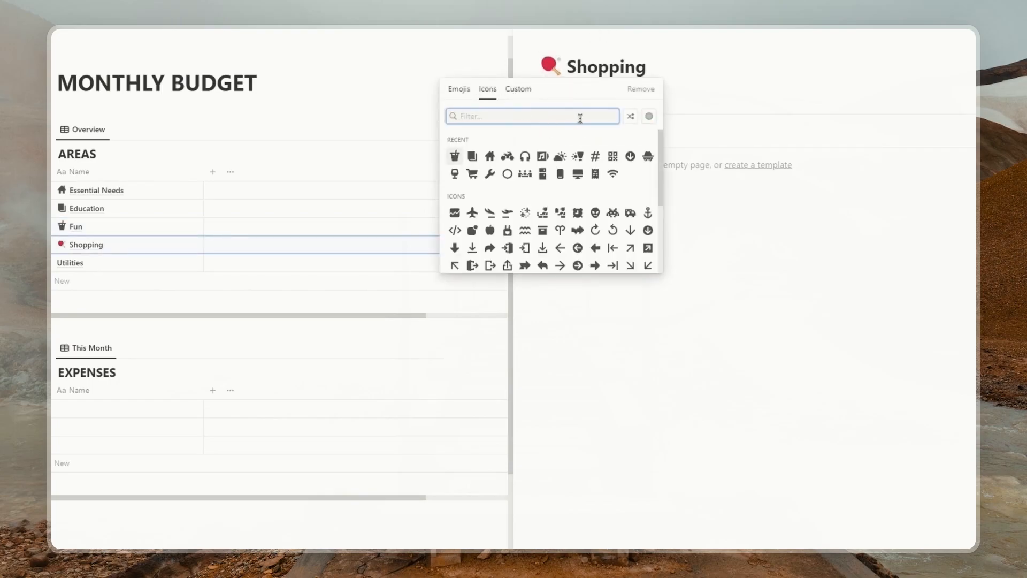
pyautogui.write('shop')
pyautogui.click(508, 142)
pyautogui.click(471, 160)
# Give the Utilities page the wrench icon and return to the full budget page.
pyautogui.click(592, 31)
pyautogui.click(555, 47)
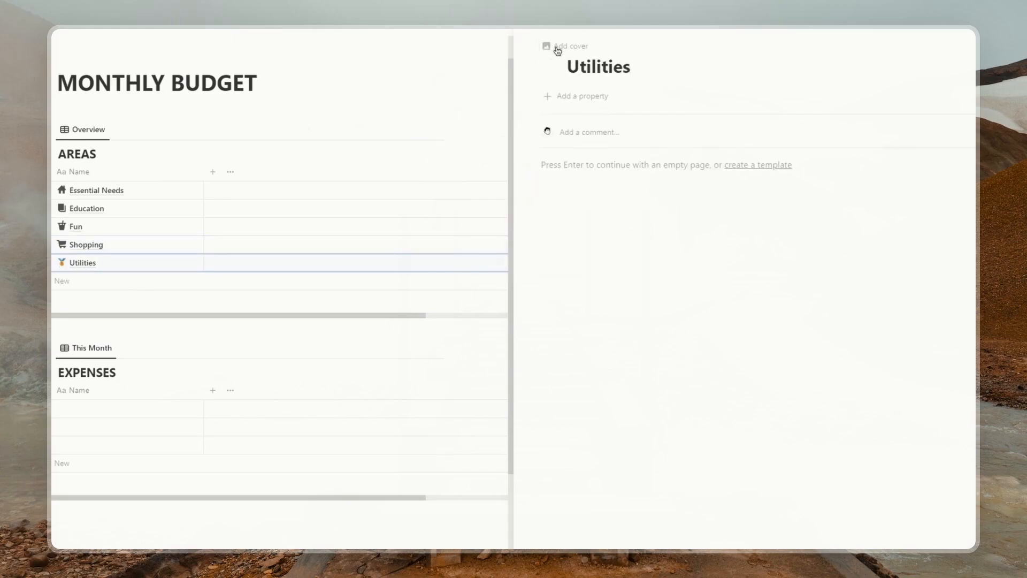
pyautogui.click(551, 65)
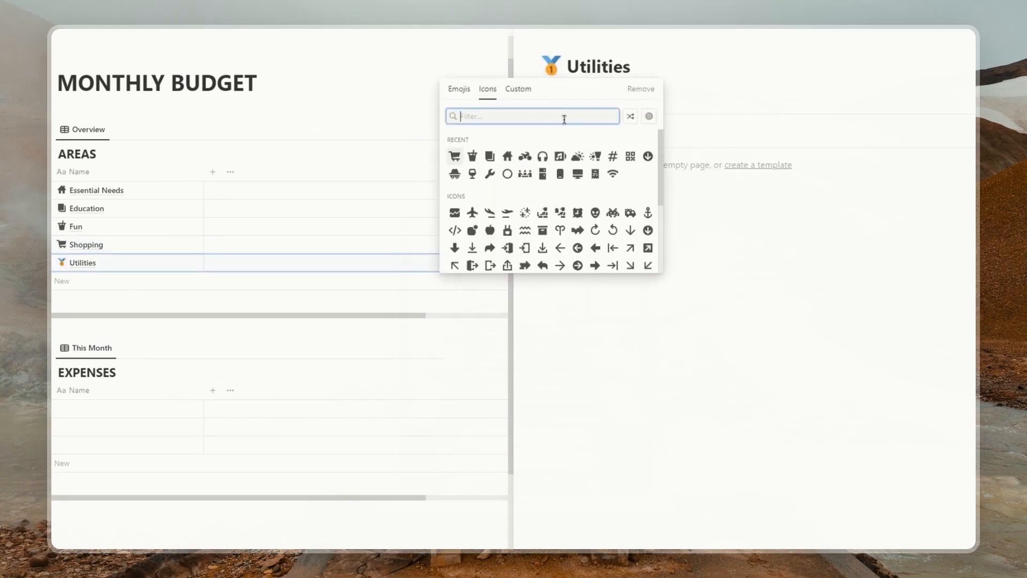
pyautogui.click(489, 174)
pyautogui.click(456, 191)
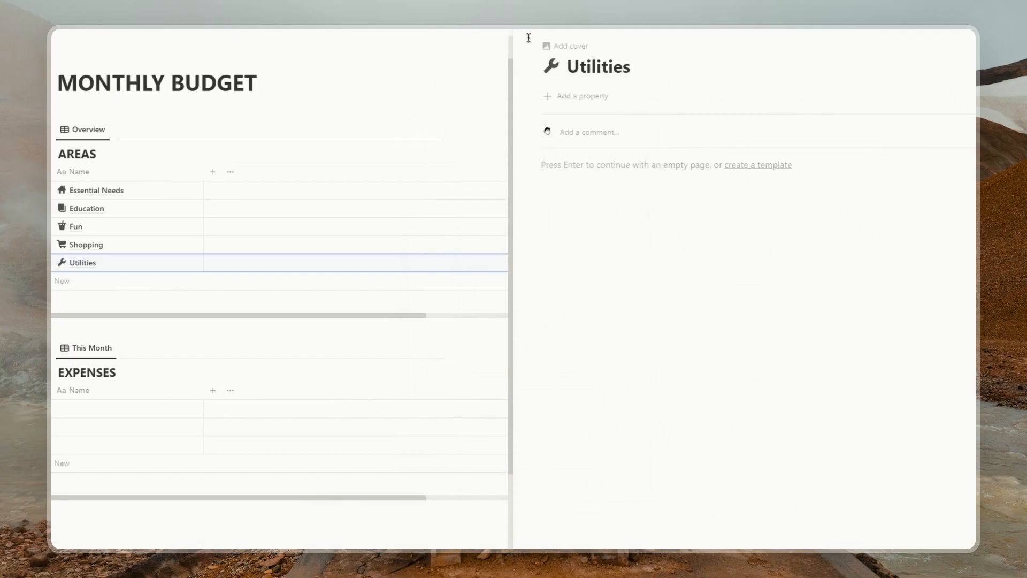
pyautogui.press('Escape')
# Add a Number property named Budget to the AREAS database.
pyautogui.click(491, 173)
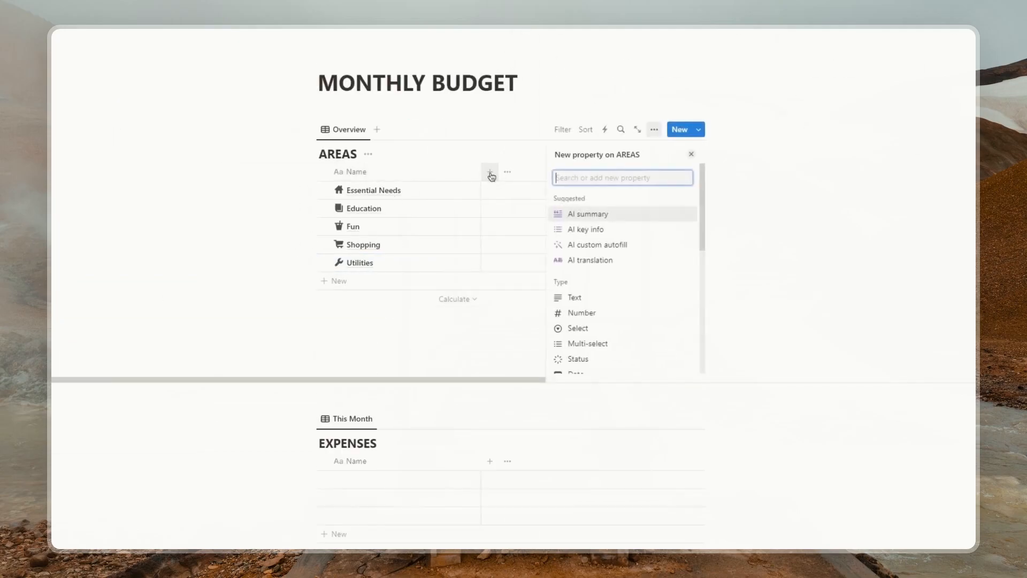
pyautogui.write('number')
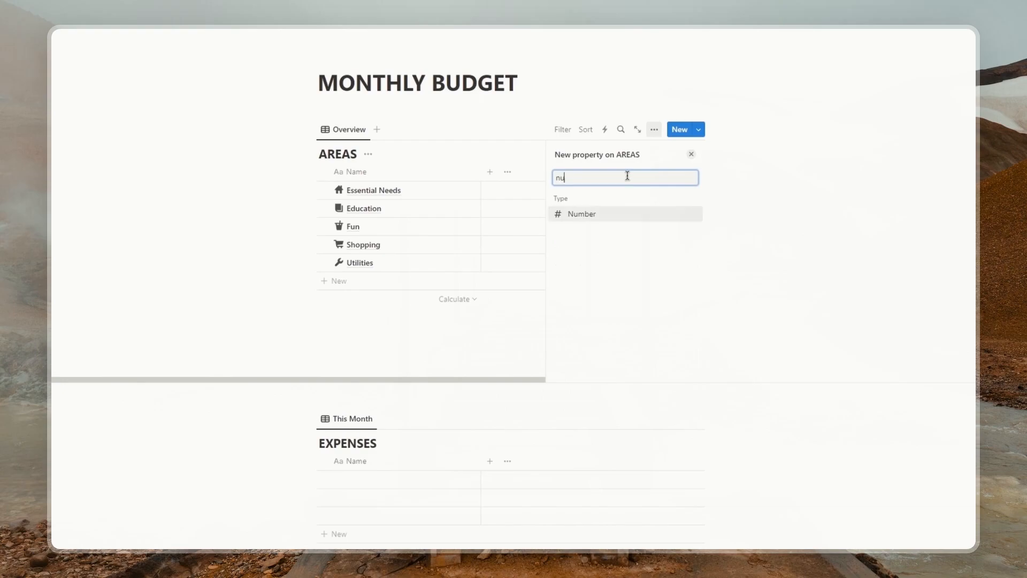
pyautogui.click(579, 214)
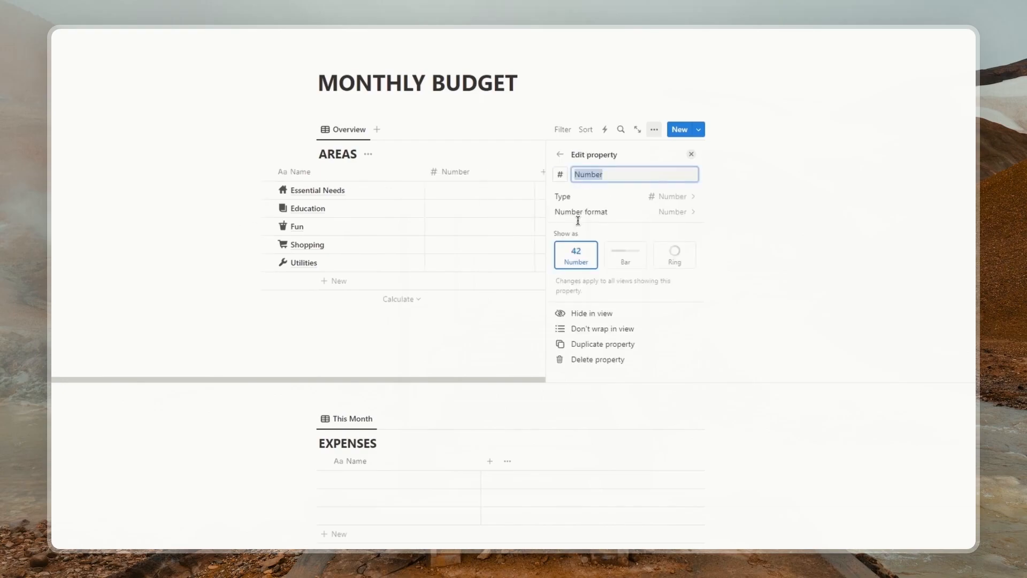
pyautogui.write('Bu')
pyautogui.press('Return')
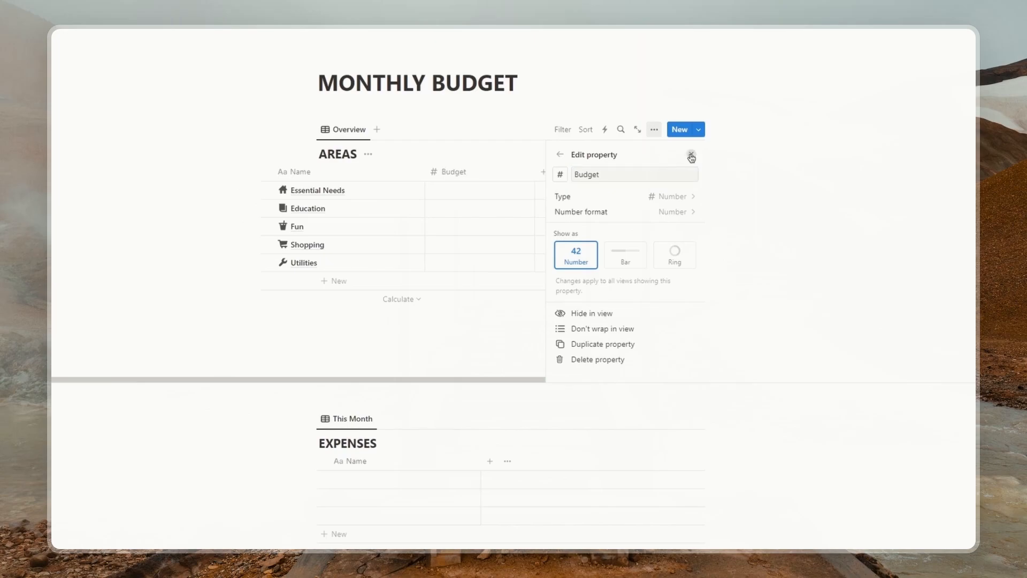
pyautogui.click(692, 156)
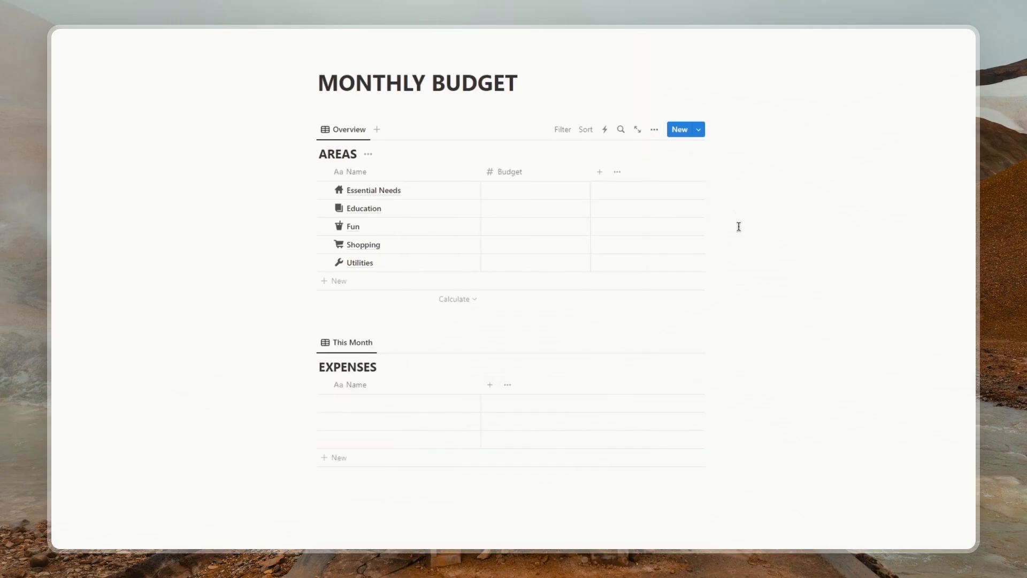
# Add a Date property to the EXPENSES database.
pyautogui.click(490, 385)
pyautogui.write('dat')
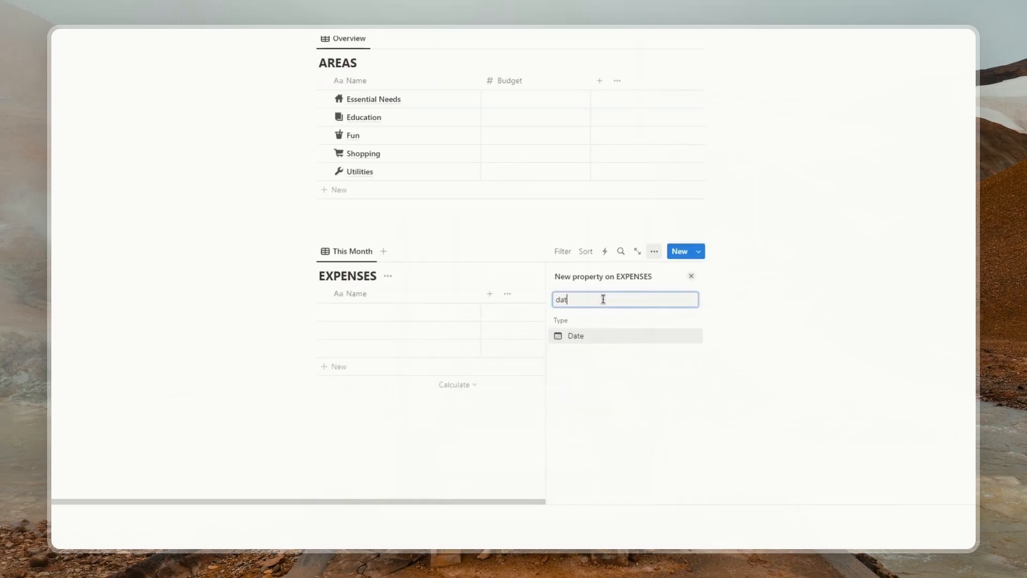
pyautogui.click(591, 340)
pyautogui.click(690, 276)
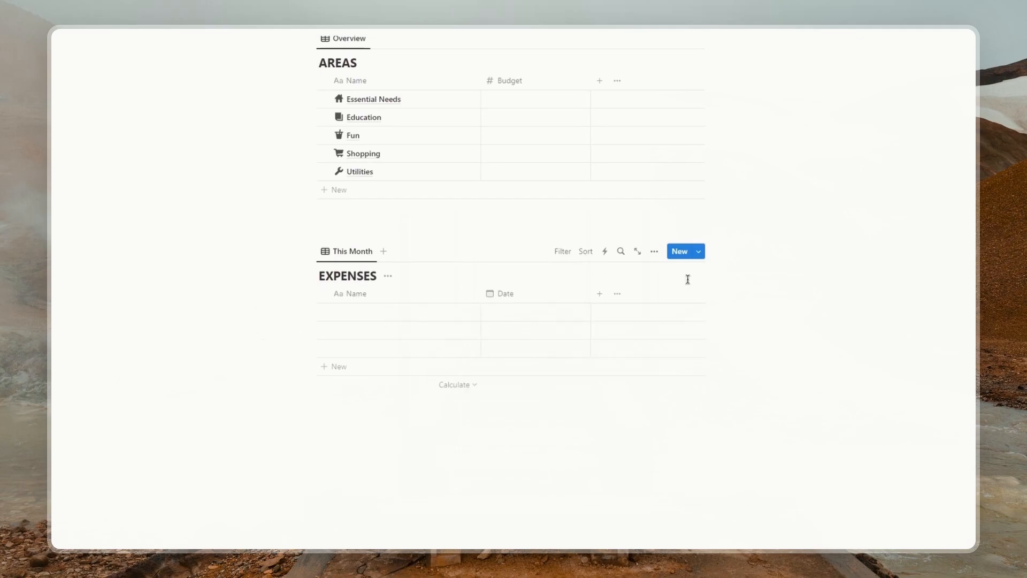
# Add a Number property named Value to the EXPENSES database, formatted as US Dollar.
pyautogui.click(599, 290)
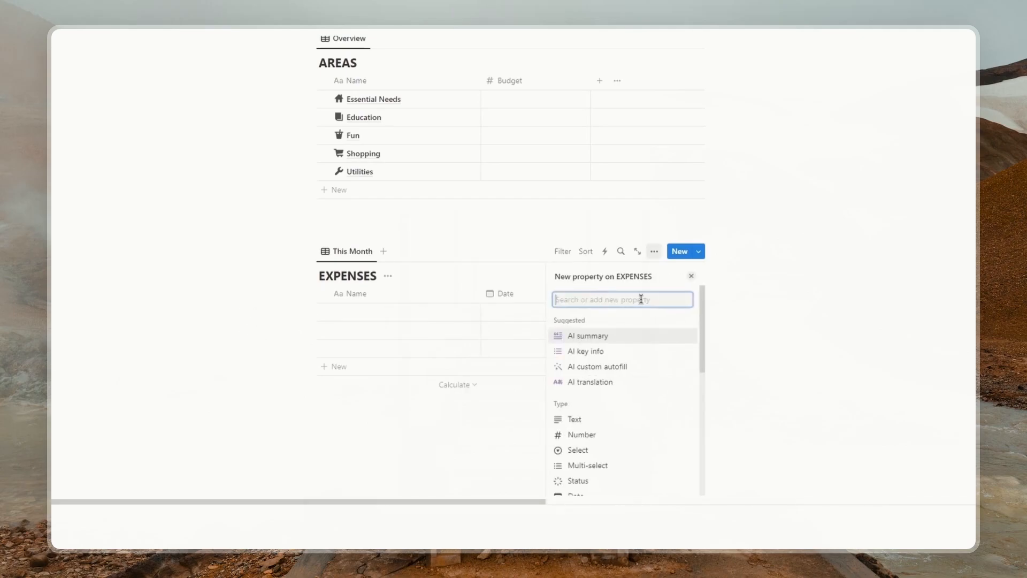
pyautogui.write('number')
pyautogui.click(607, 341)
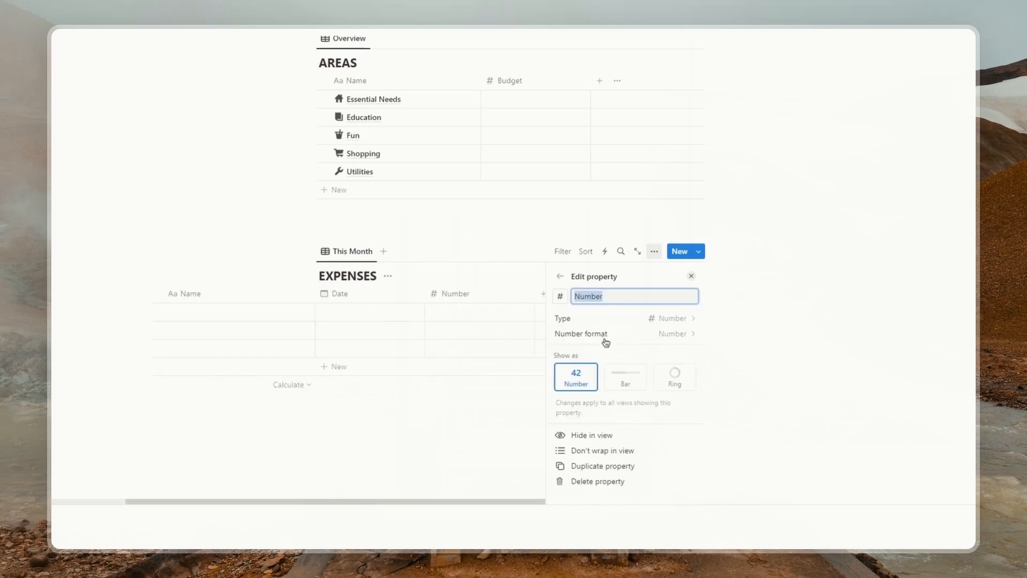
pyautogui.moveTo(615, 299); pyautogui.dragTo(572, 300)
pyautogui.press('BackSpace')
pyautogui.write('Value')
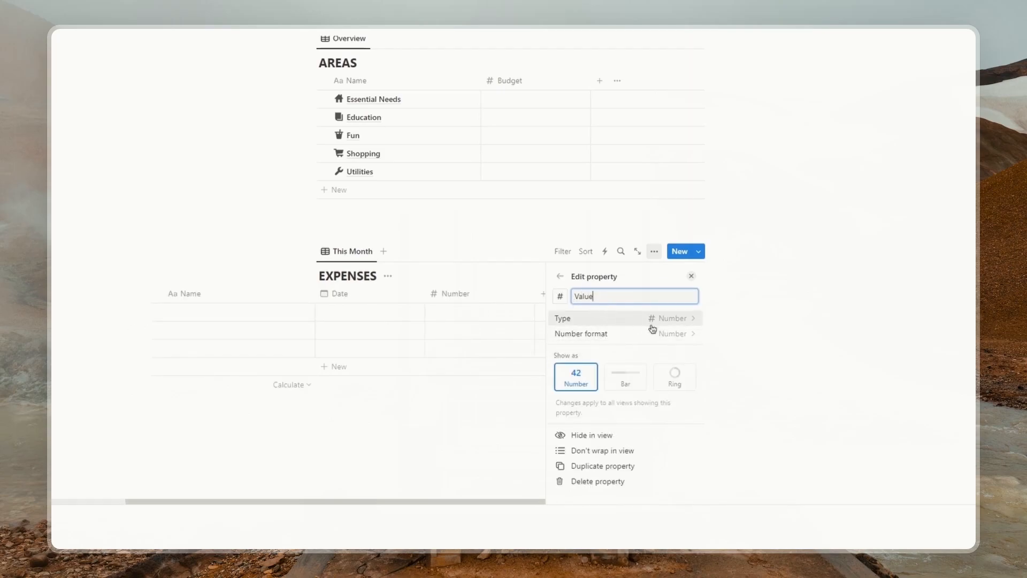
pyautogui.click(677, 334)
pyautogui.click(621, 255)
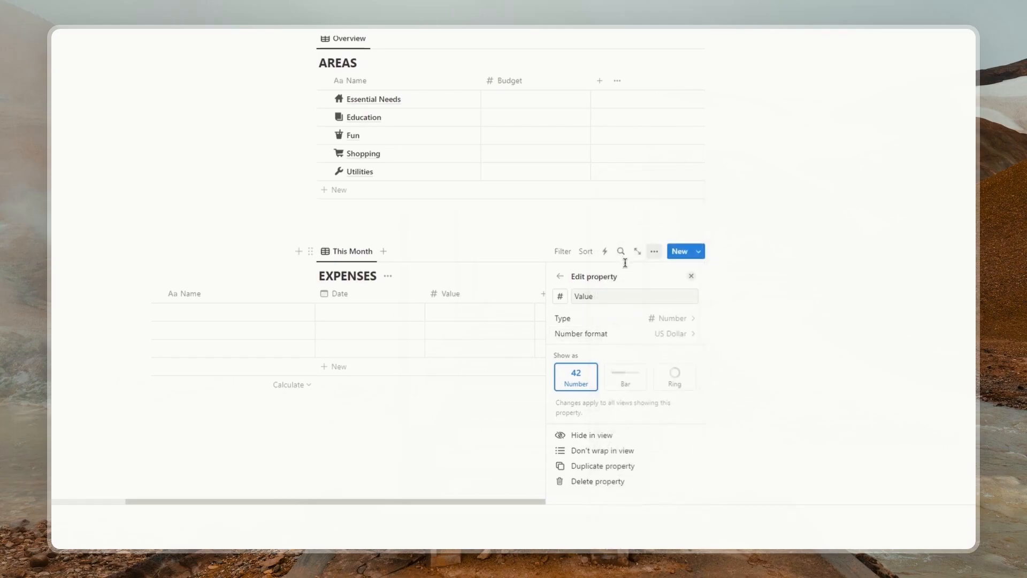
pyautogui.click(691, 275)
# Add a relation from EXPENSES to the AREAS database, limited to 1 page and also shown on AREAS.
pyautogui.click(679, 294)
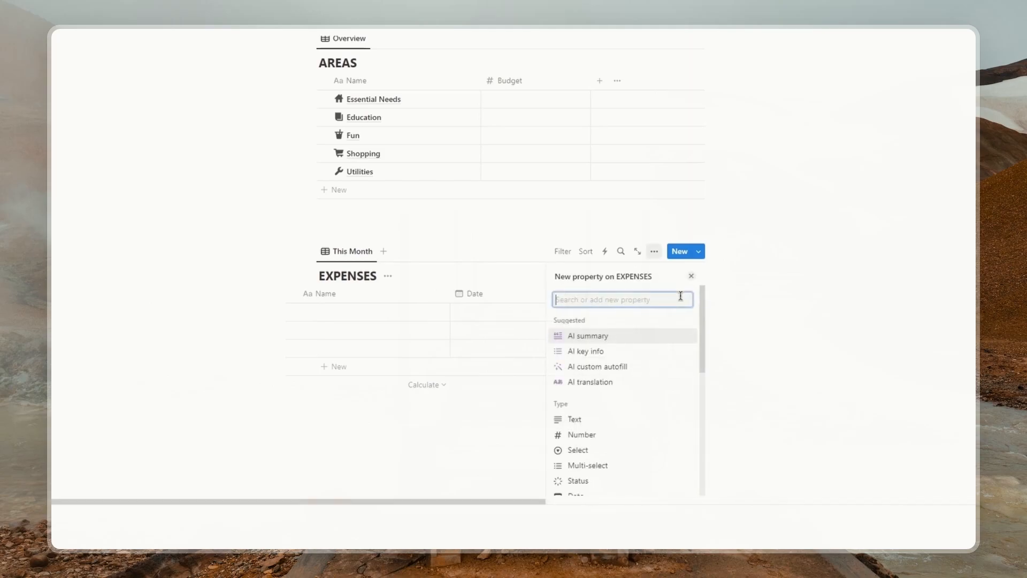
pyautogui.write('re')
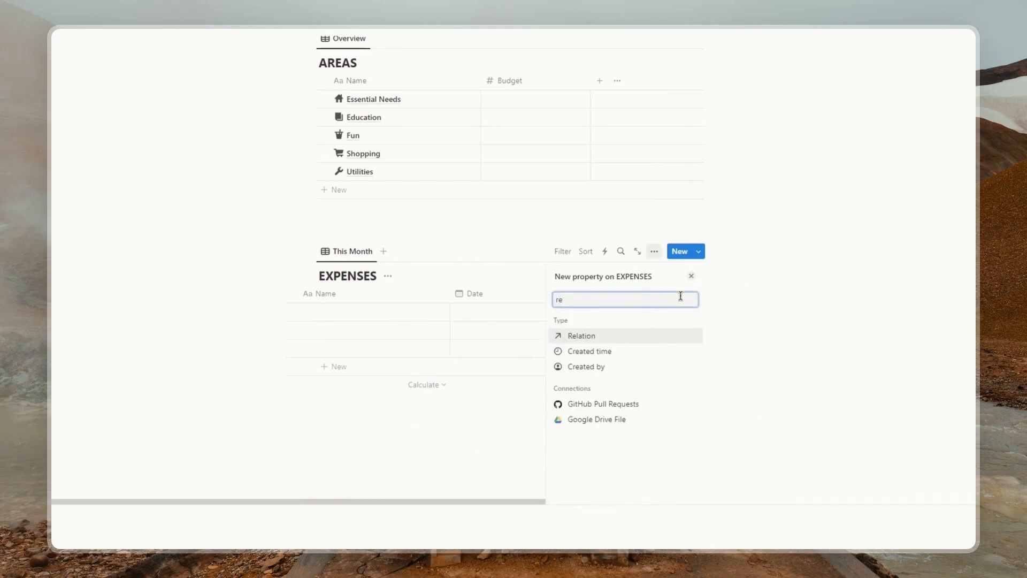
pyautogui.click(604, 339)
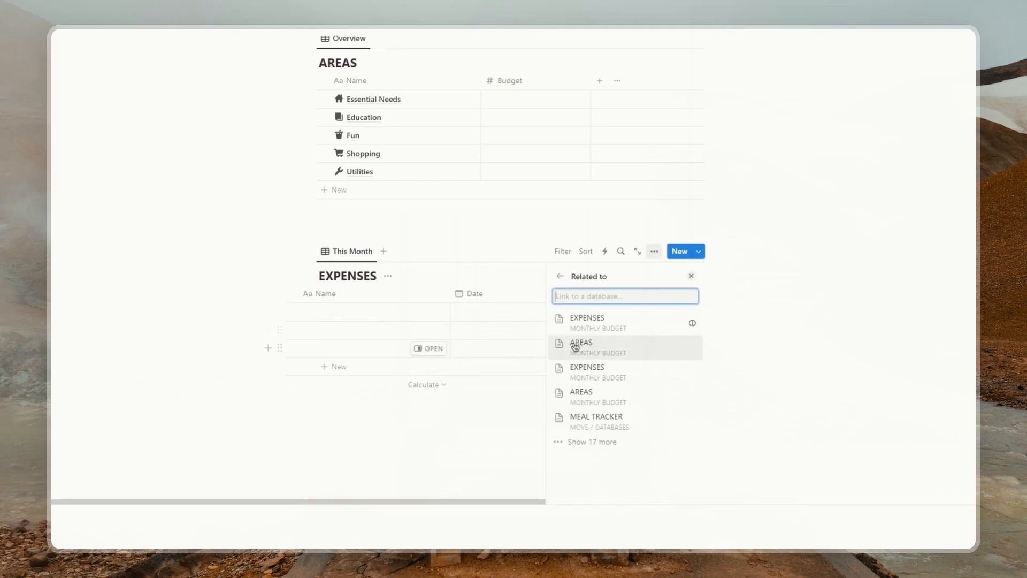
pyautogui.click(585, 347)
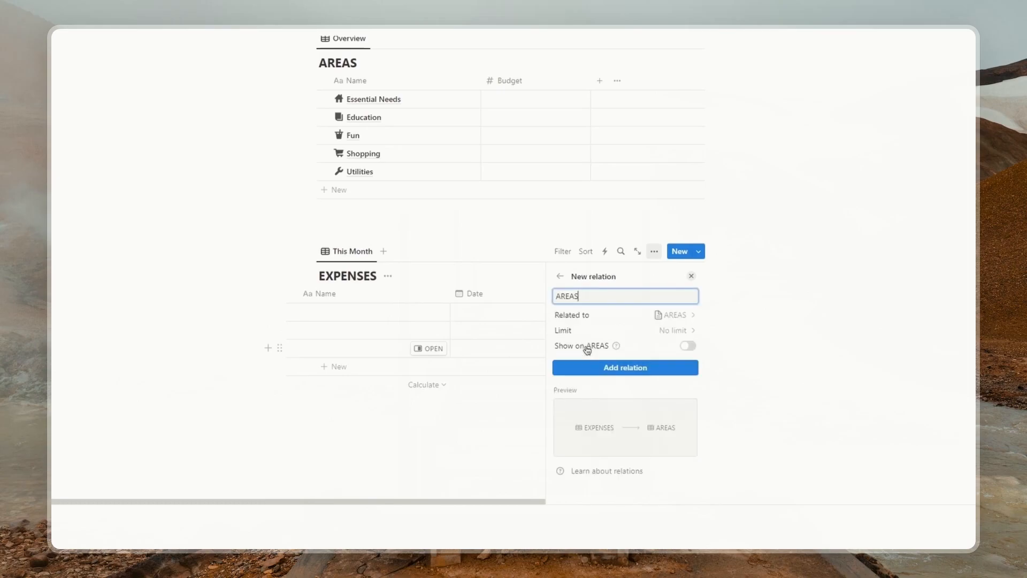
pyautogui.click(687, 332)
pyautogui.click(671, 351)
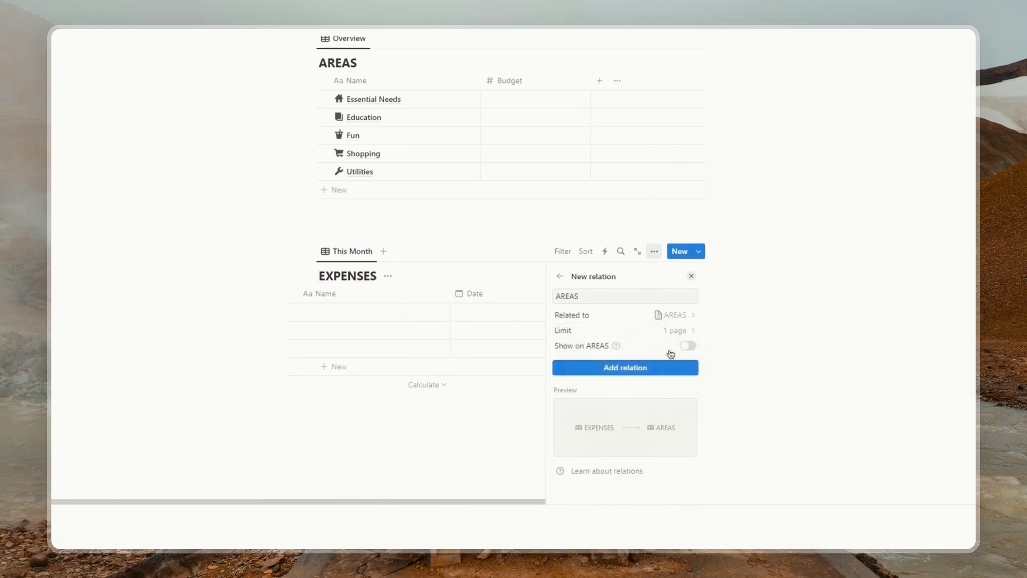
pyautogui.click(687, 346)
pyautogui.click(628, 406)
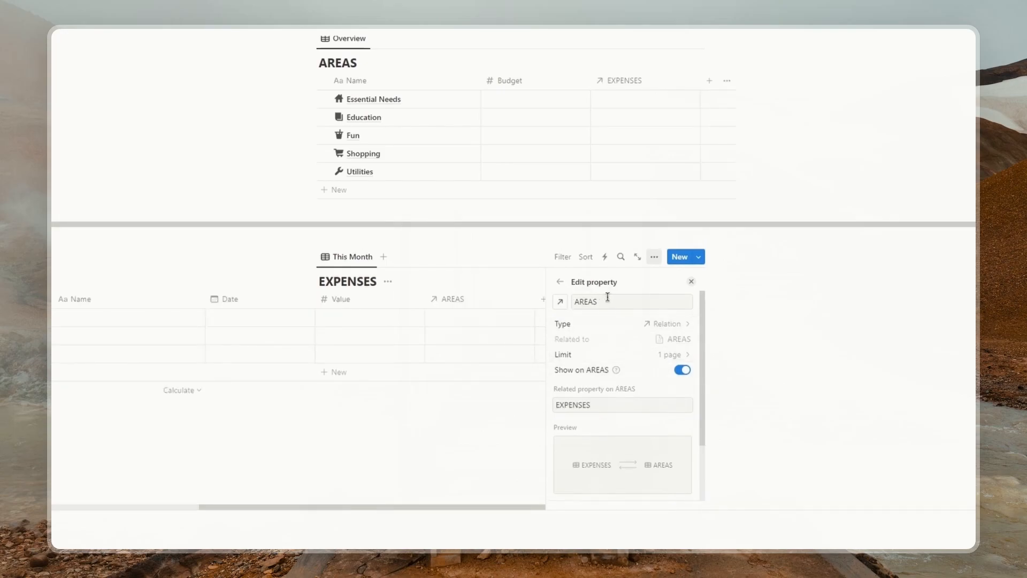
pyautogui.click(692, 282)
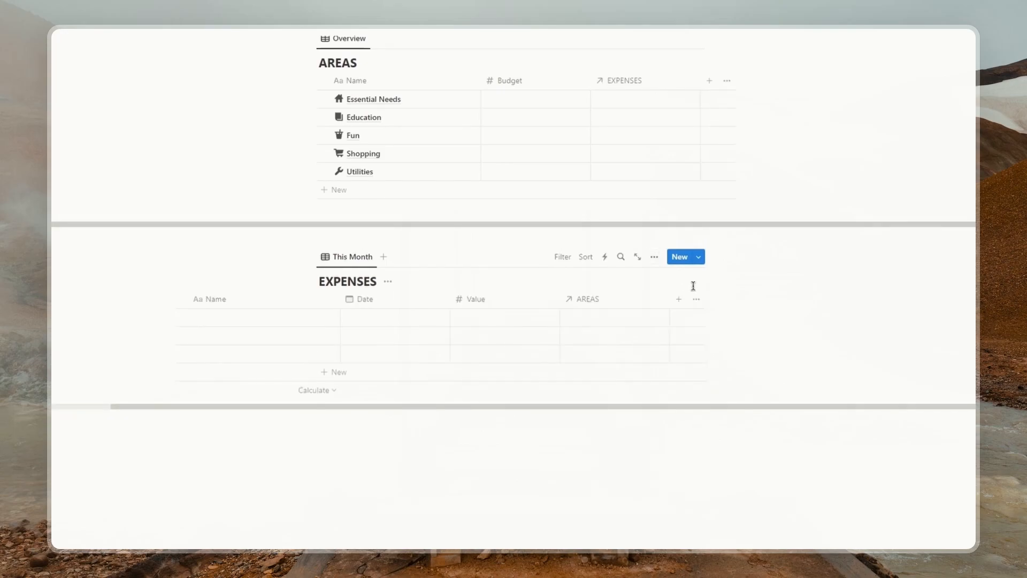
# Add a URL property named "Pay with link" to the EXPENSES database.
pyautogui.click(679, 299)
pyautogui.write('url')
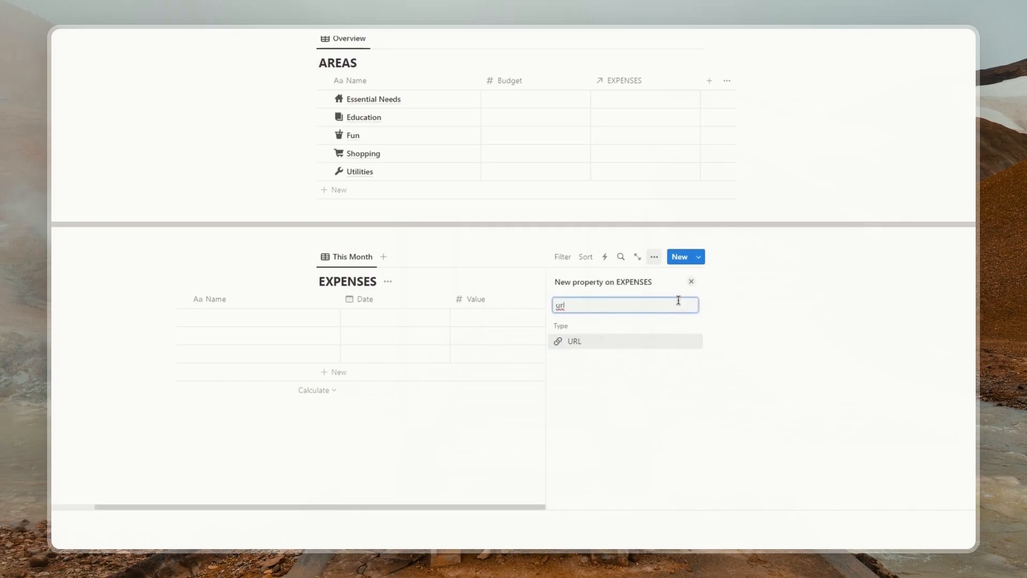
pyautogui.click(603, 345)
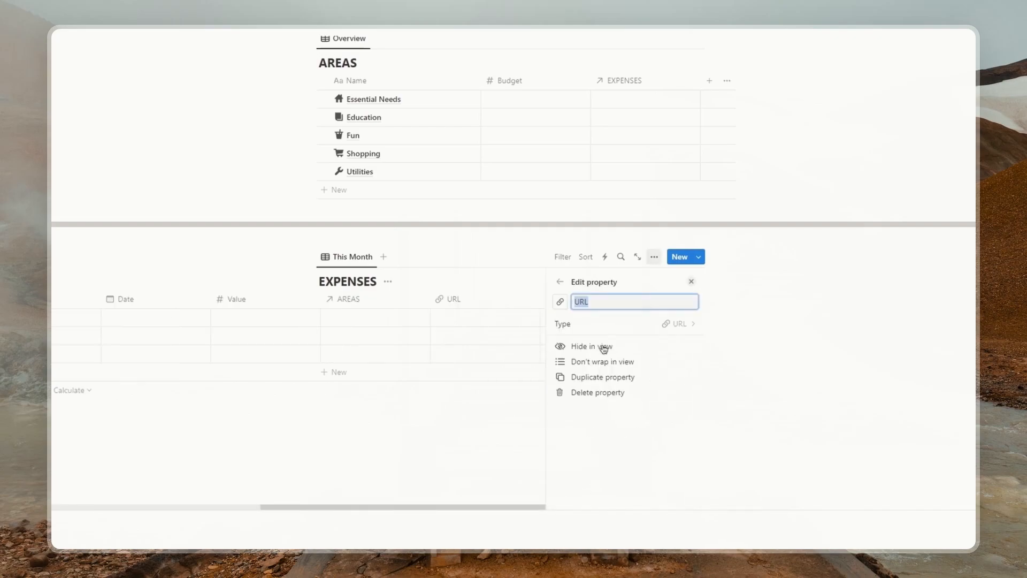
pyautogui.click(627, 302)
pyautogui.press('BackSpace')
pyautogui.press('BackSpace')
pyautogui.write('Pay')
pyautogui.click(692, 281)
# Add a Files & media property named "Pay with QR" to the EXPENSES database.
pyautogui.click(677, 300)
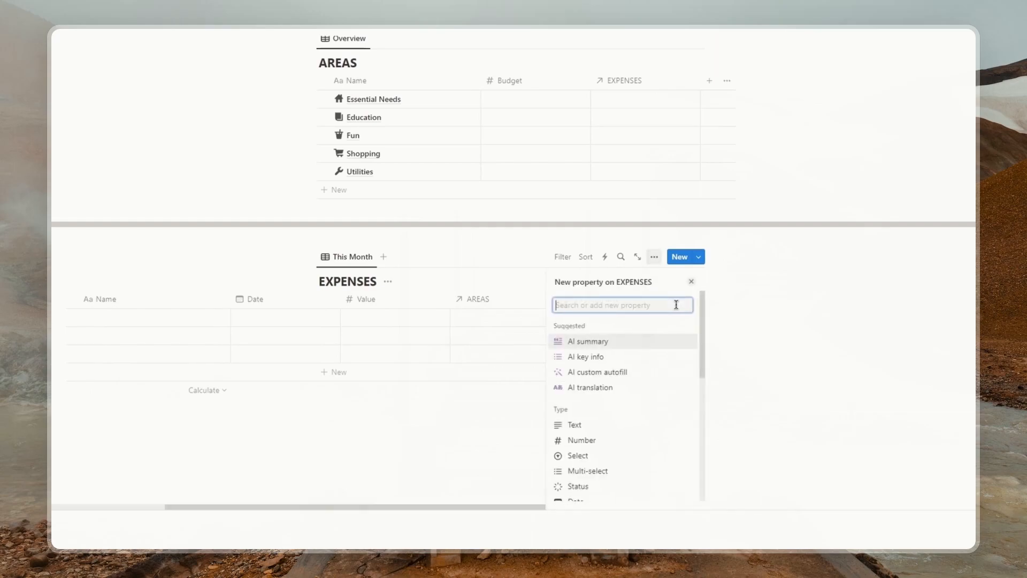
pyautogui.write('file')
pyautogui.click(632, 350)
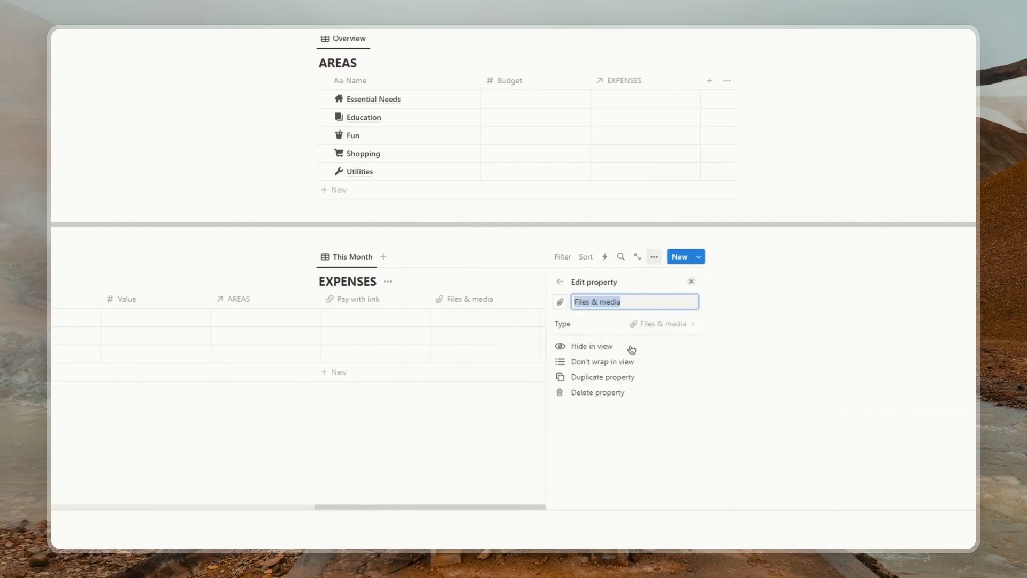
pyautogui.write('Pay with QR')
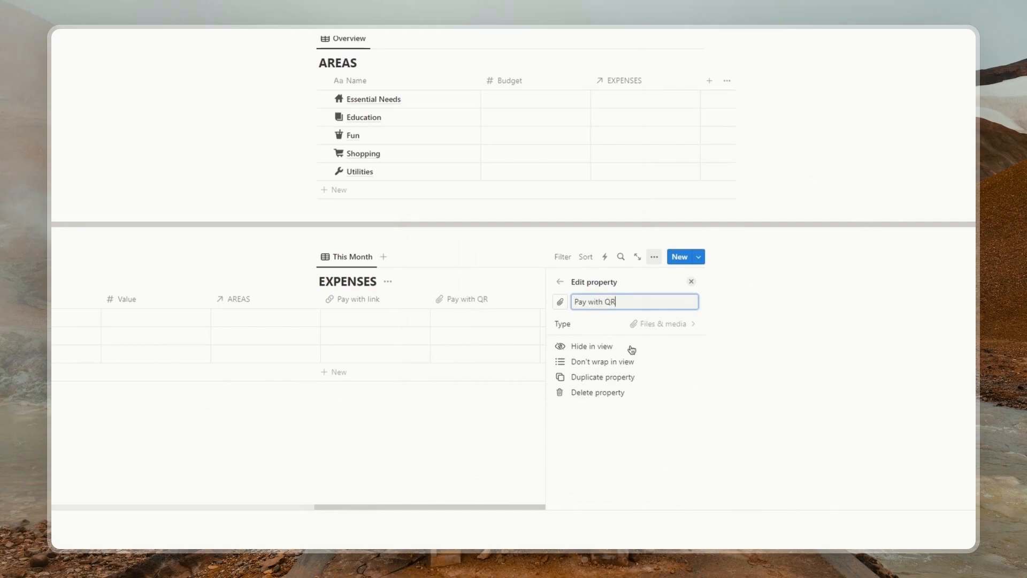
pyautogui.click(691, 281)
# Add a Files & media property named Receipt to the EXPENSES database.
pyautogui.click(687, 297)
pyautogui.write('file')
pyautogui.click(615, 345)
pyautogui.tripleClick(656, 302)
pyautogui.write('Receipt')
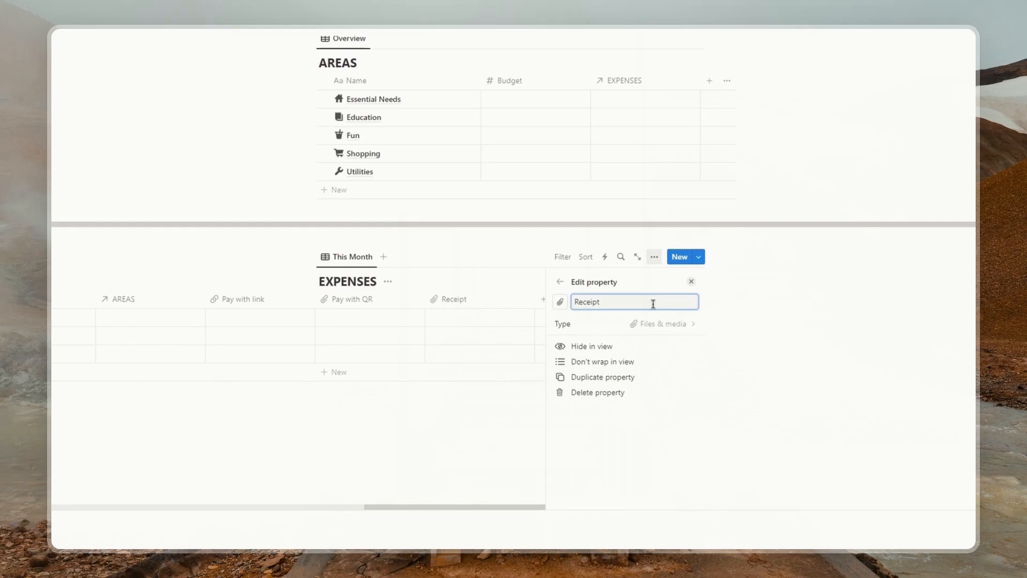
pyautogui.click(691, 281)
# Name the first two EXPENSES entries Dinner and Community, and delete the empty third row.
pyautogui.hscroll(-5, 681, 337)
pyautogui.hscroll(-2, 681, 339)
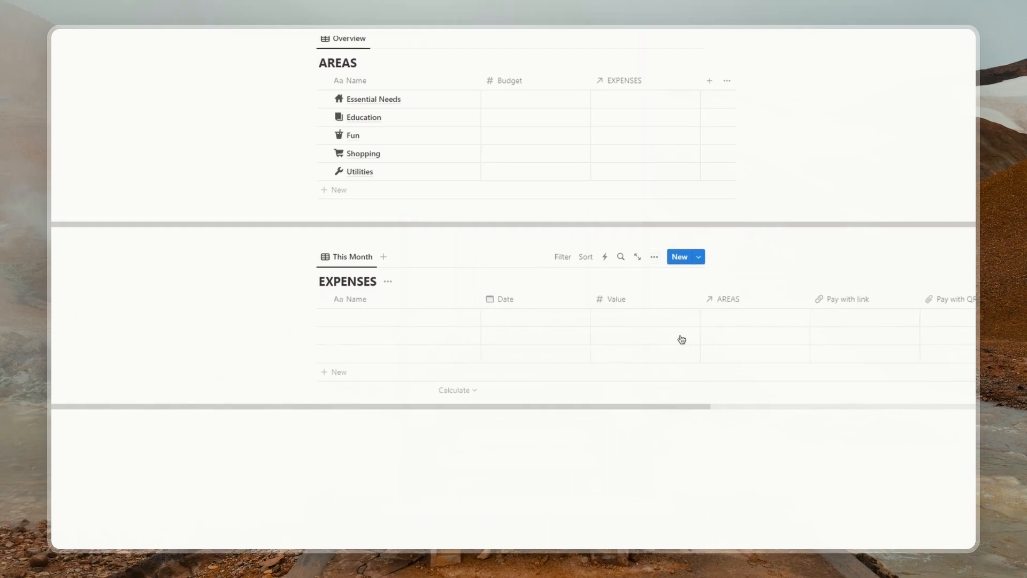
pyautogui.click(681, 337)
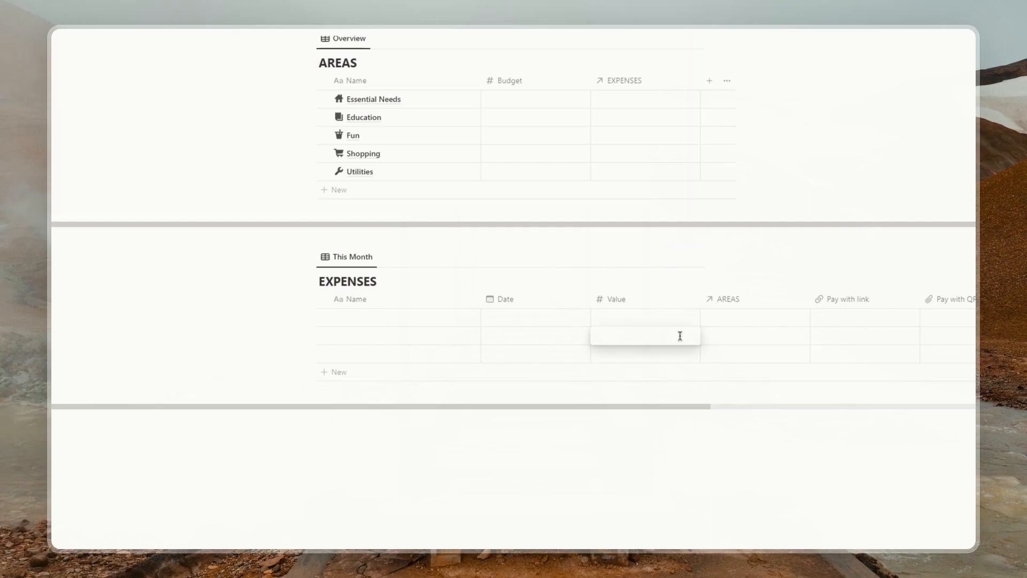
pyautogui.press('Escape')
pyautogui.click(379, 318)
pyautogui.write('Dinner')
pyautogui.press('Return')
pyautogui.write('C')
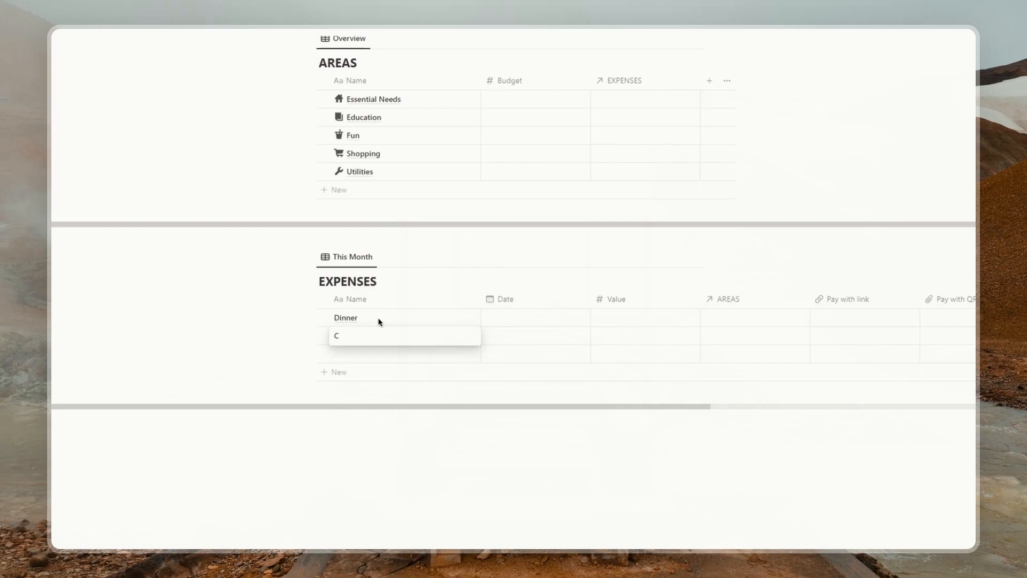
pyautogui.press('Return')
pyautogui.click(323, 354)
pyautogui.press('Delete')
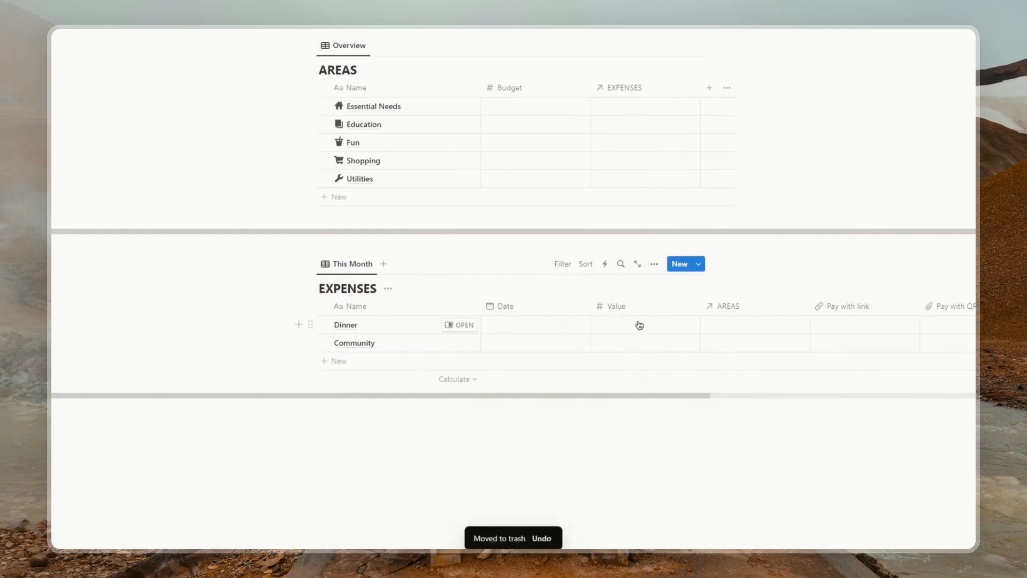
# Set the Value of the Dinner expense to $35 and of the Community expense to $60.
pyautogui.click(634, 325)
pyautogui.press('Return')
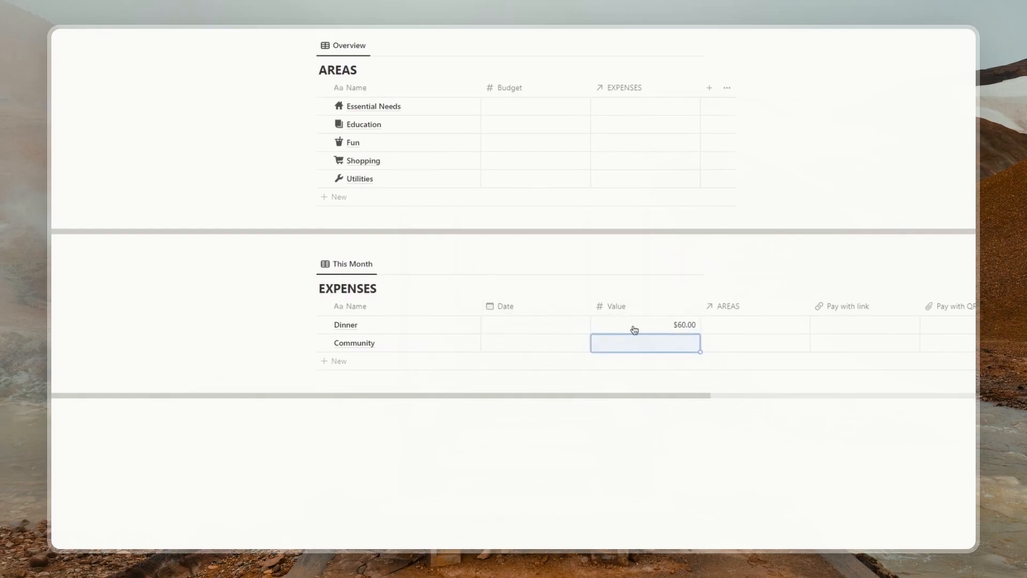
pyautogui.click(635, 327)
pyautogui.moveTo(633, 326); pyautogui.dragTo(707, 326)
pyautogui.write('35')
pyautogui.press('Return')
pyautogui.write('60')
pyautogui.press('Return')
# Link the Community expense to the Education area and the Dinner expense to Essential Needs.
pyautogui.click(736, 342)
pyautogui.click(731, 432)
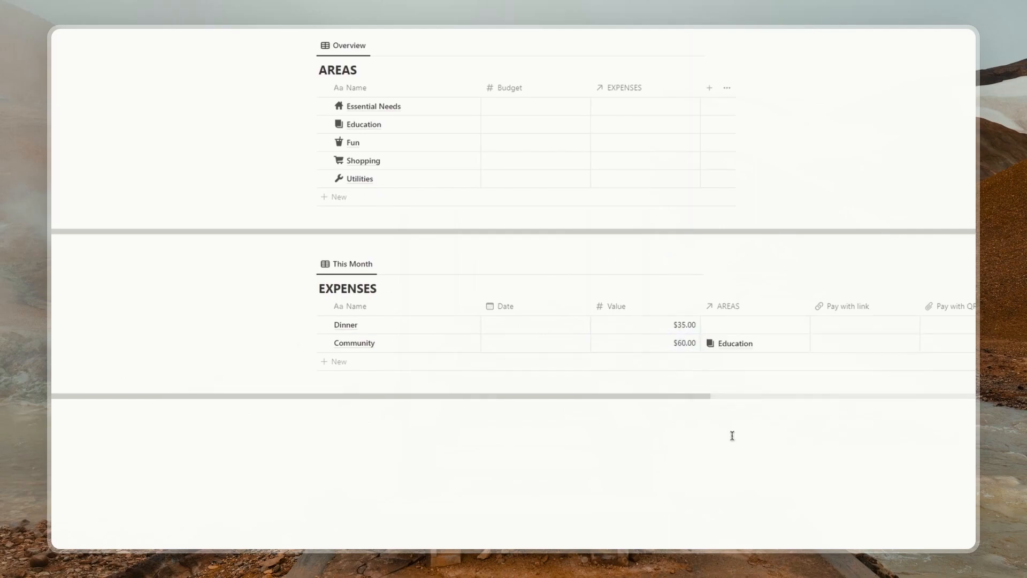
pyautogui.click(730, 332)
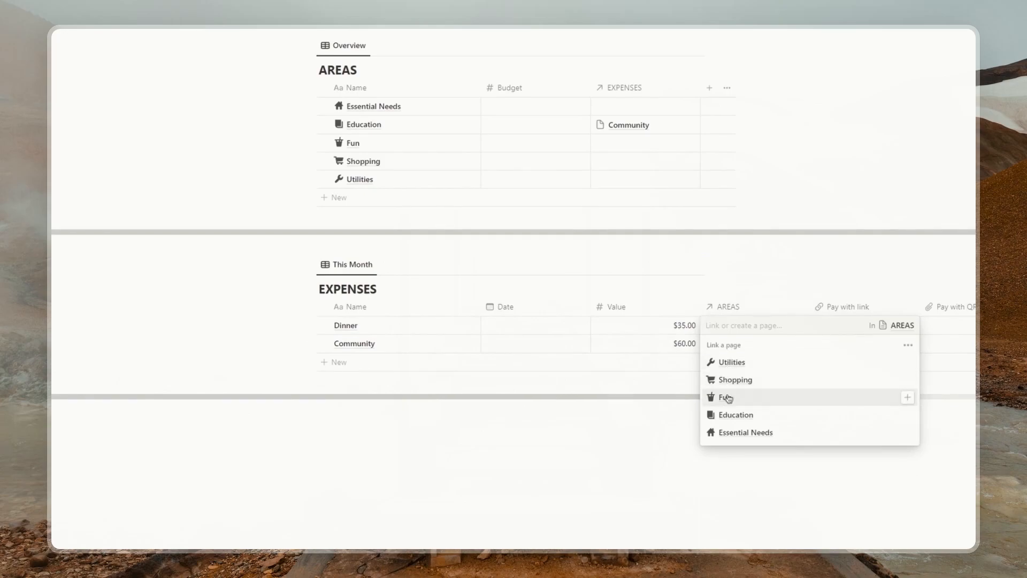
pyautogui.click(731, 432)
# Move the Date column after Value and date Dinner September 16, 2023 and Community September 15, 2023.
pyautogui.moveTo(551, 316); pyautogui.dragTo(677, 319)
pyautogui.click(678, 328)
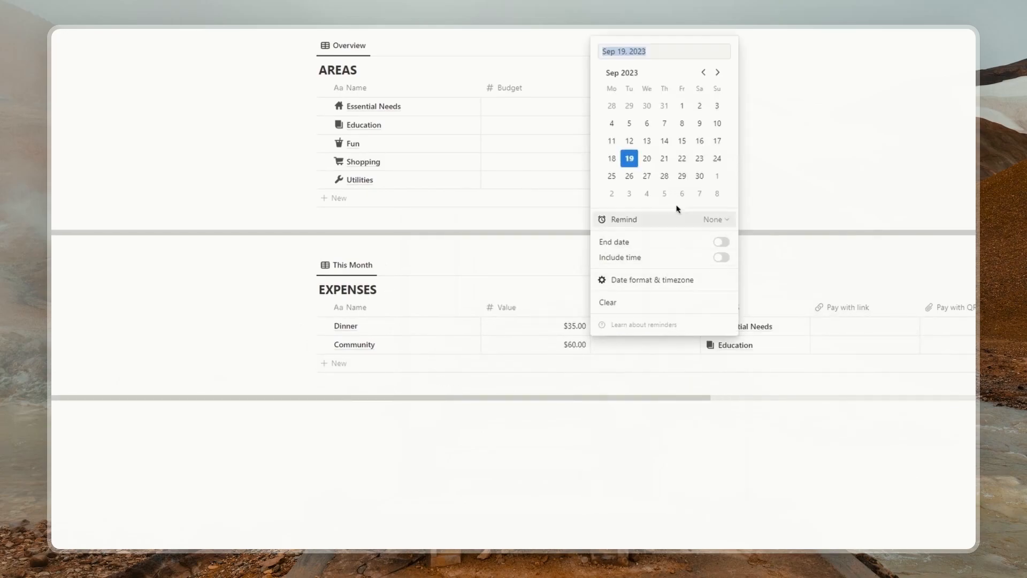
pyautogui.click(699, 141)
pyautogui.click(756, 178)
pyautogui.click(656, 341)
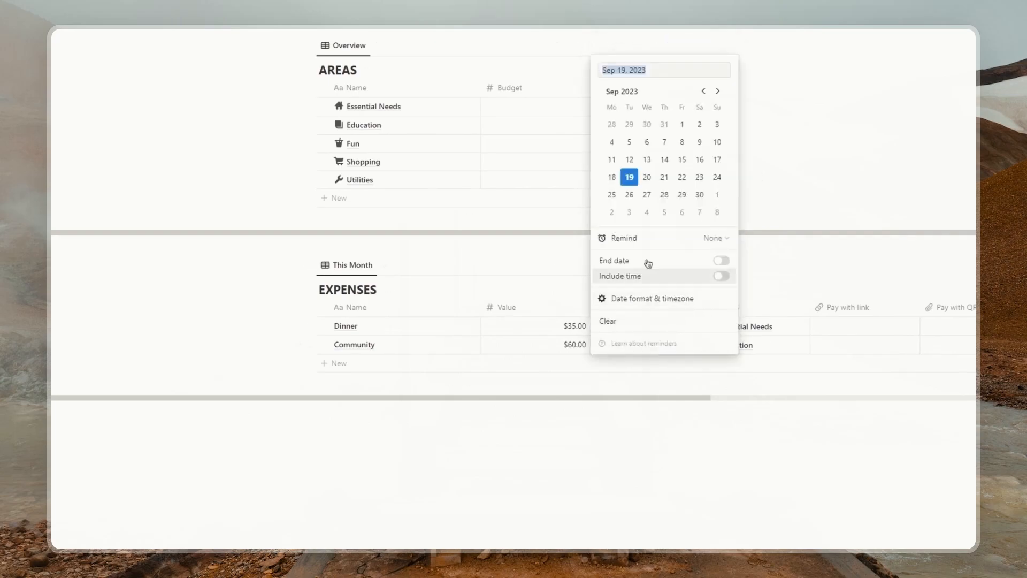
pyautogui.click(684, 159)
pyautogui.click(768, 283)
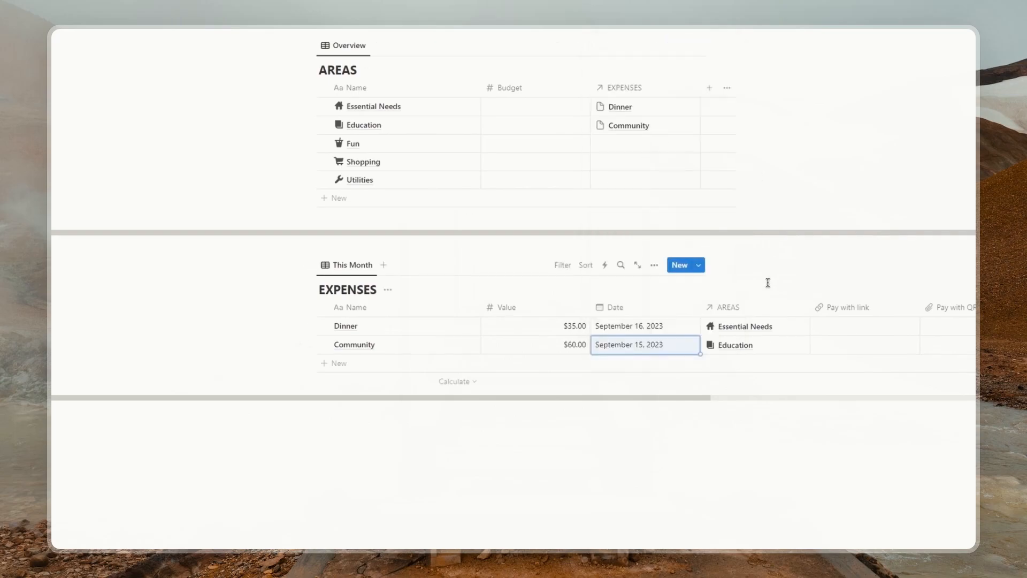
# Hide the Pay with link, Pay with QR and Receipt columns in the EXPENSES This Month view.
pyautogui.click(831, 310)
pyautogui.click(843, 425)
pyautogui.click(841, 309)
pyautogui.click(844, 426)
pyautogui.click(837, 309)
pyautogui.click(838, 426)
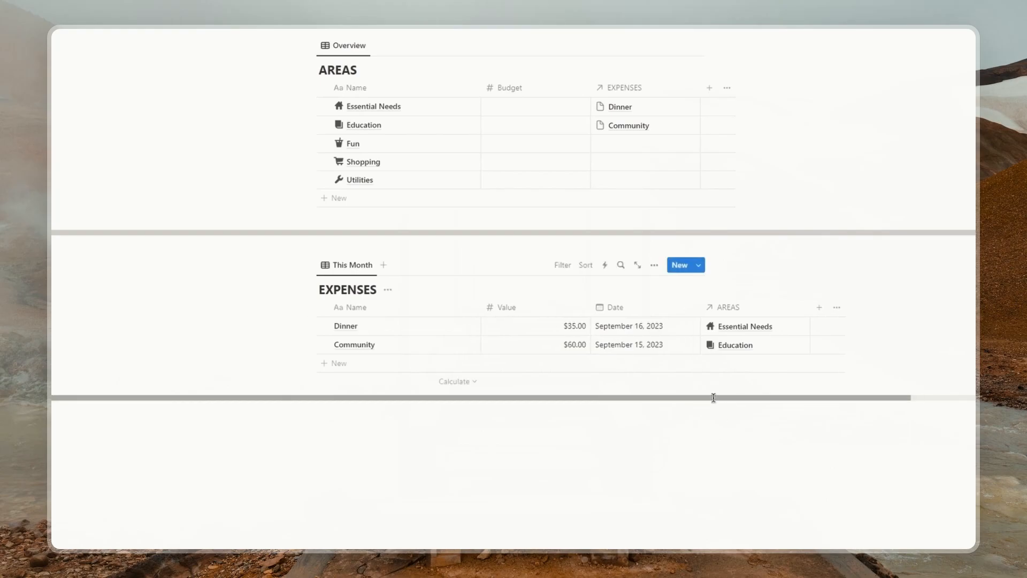
# Hide the EXPENSES relation column in the AREAS Overview view.
pyautogui.scroll(3, 714, 397)
pyautogui.click(623, 200)
pyautogui.click(629, 320)
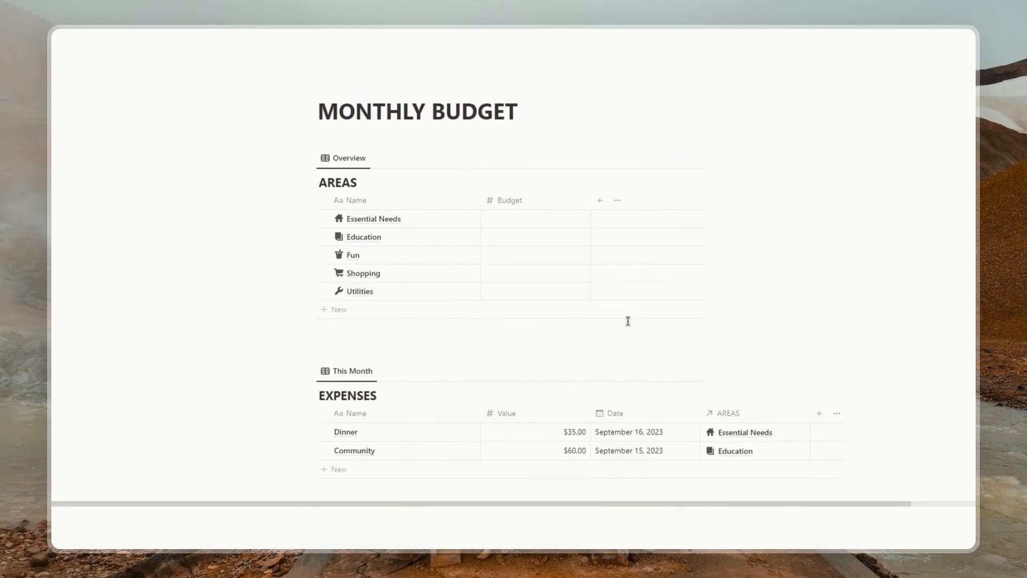
# Add a rollup property named Expenses to the AREAS database.
pyautogui.click(599, 201)
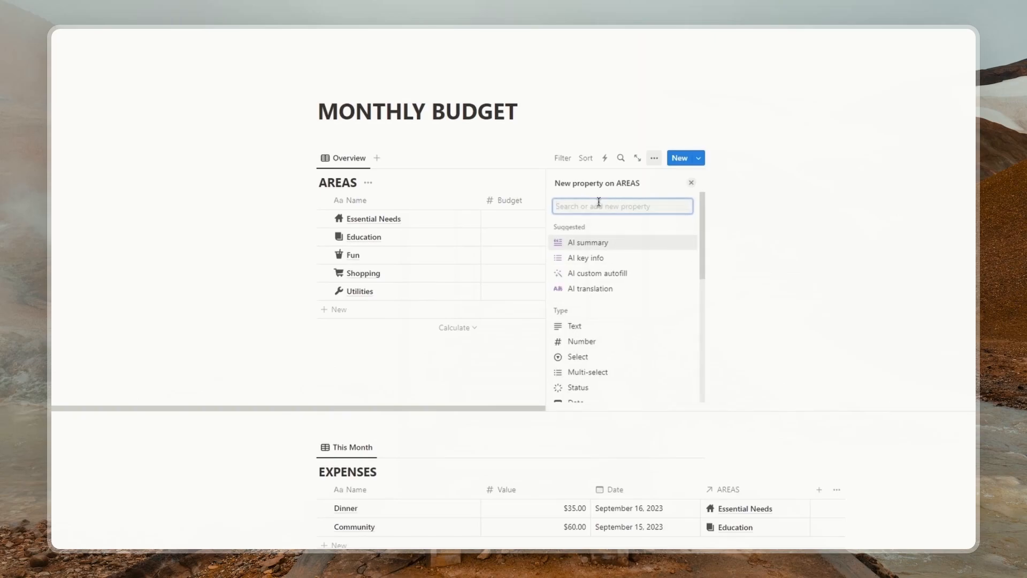
pyautogui.write('roll')
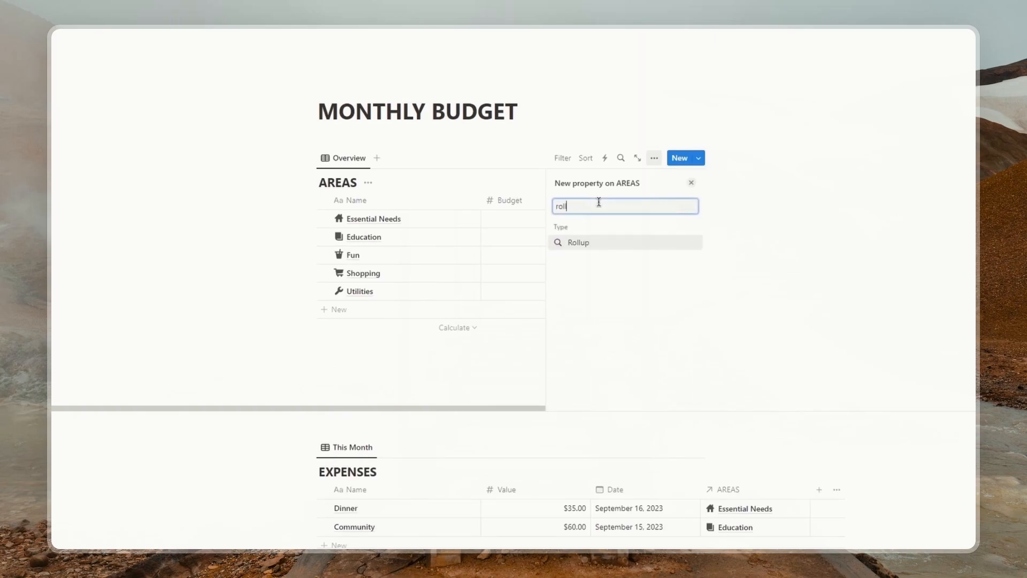
pyautogui.click(591, 245)
pyautogui.write('Expenses')
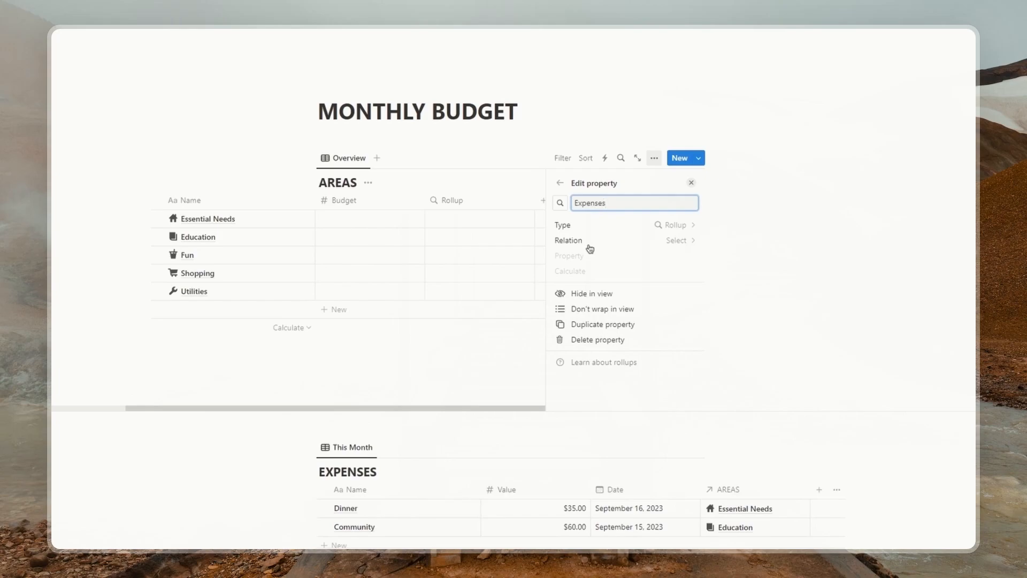
pyautogui.click(643, 188)
# Change the icon of the AREAS Expenses property to the number sign and close the property settings.
pyautogui.click(560, 203)
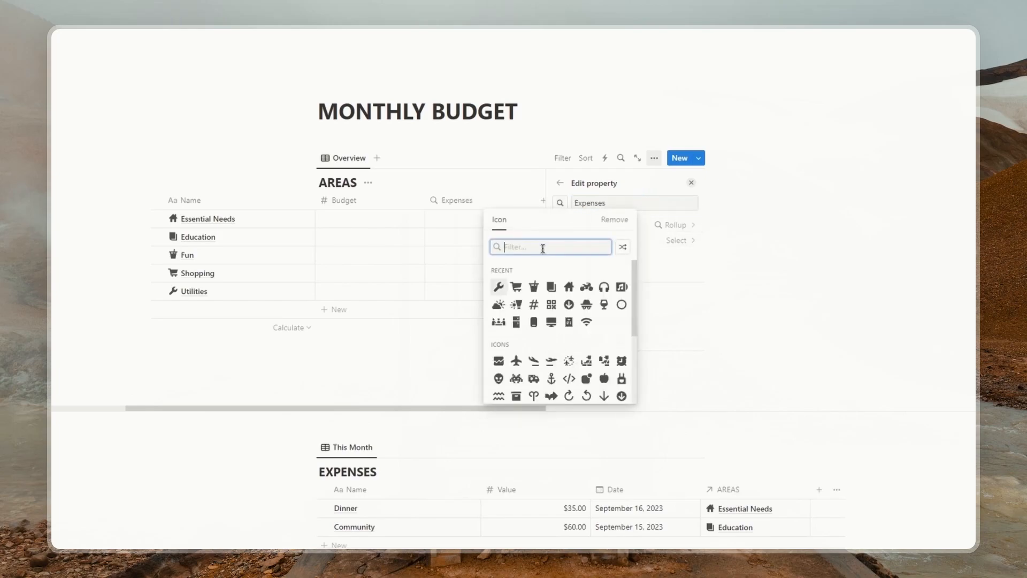
pyautogui.write('number')
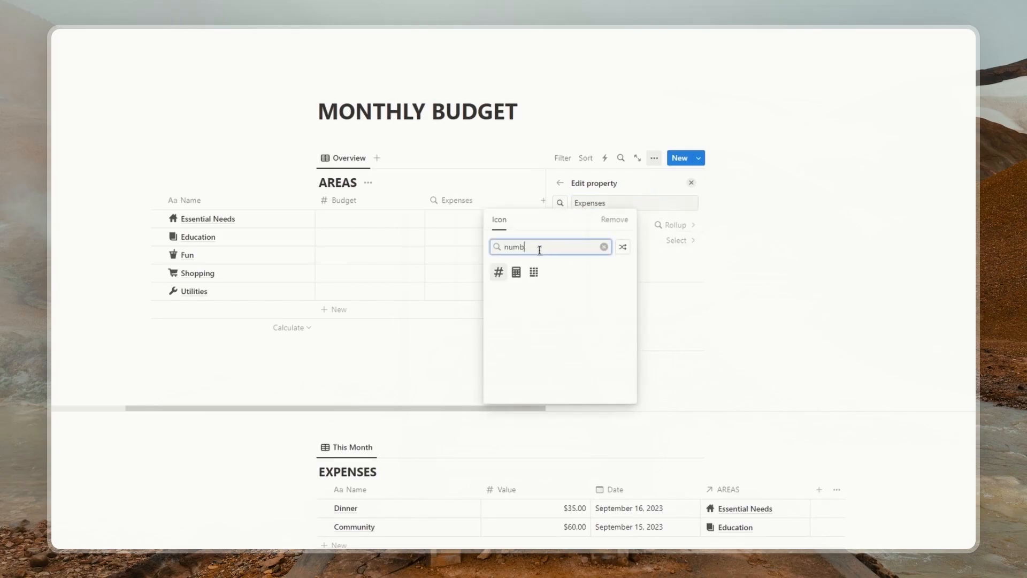
pyautogui.click(500, 277)
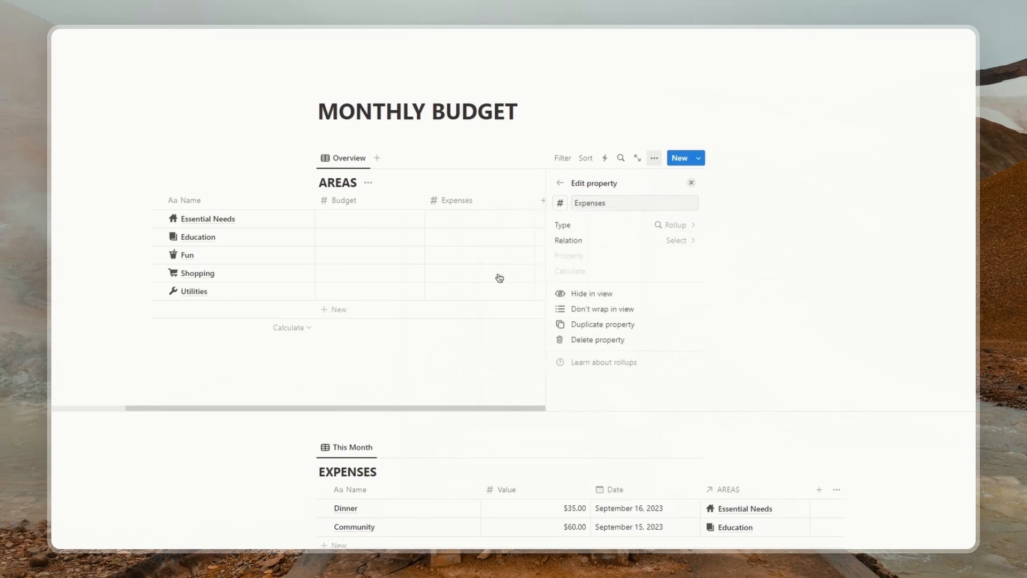
pyautogui.click(692, 183)
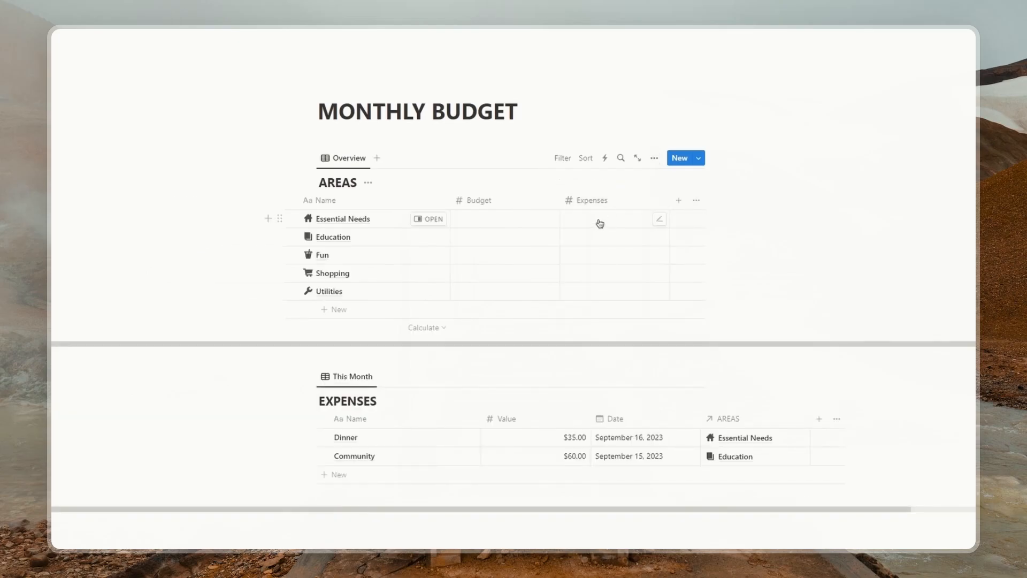
# Open the Dinner expense and add a formula property named "Cost for the current month".
pyautogui.scroll(-3, 600, 223)
pyautogui.click(461, 326)
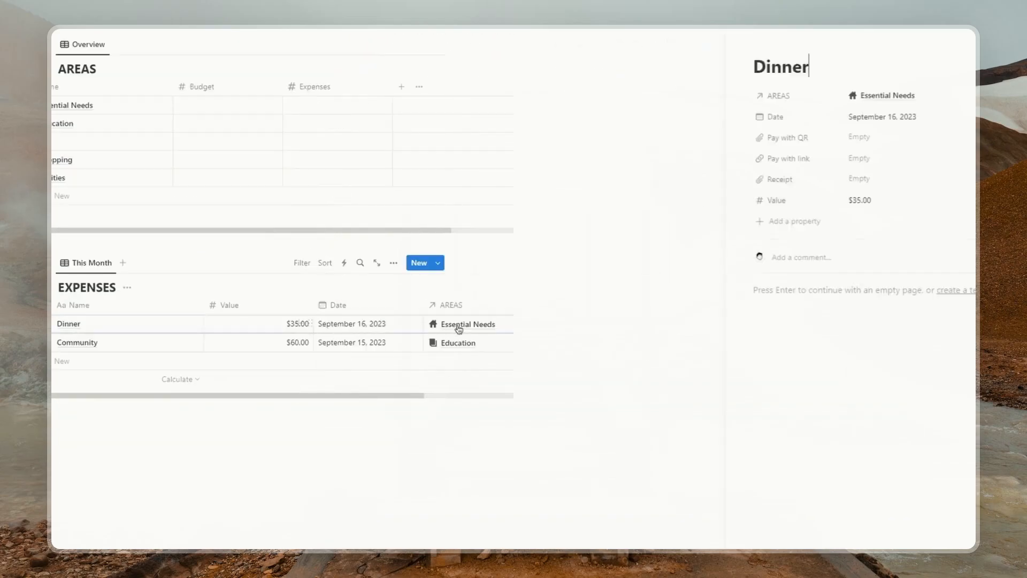
pyautogui.click(575, 223)
pyautogui.write('formu')
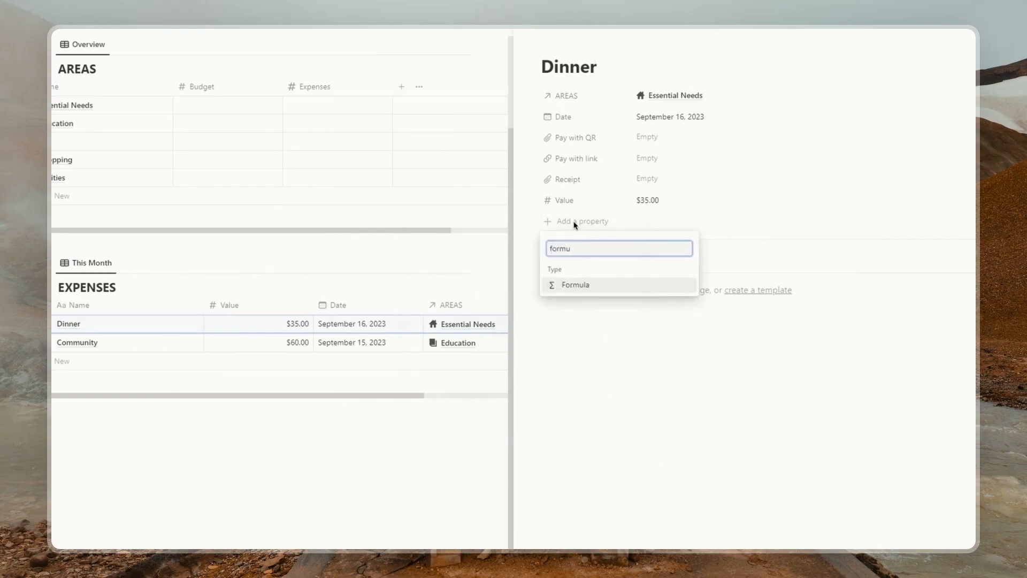
pyautogui.click(586, 288)
pyautogui.click(617, 161)
pyautogui.hotkey('ctrl', 'a')
pyautogui.write('Cos')
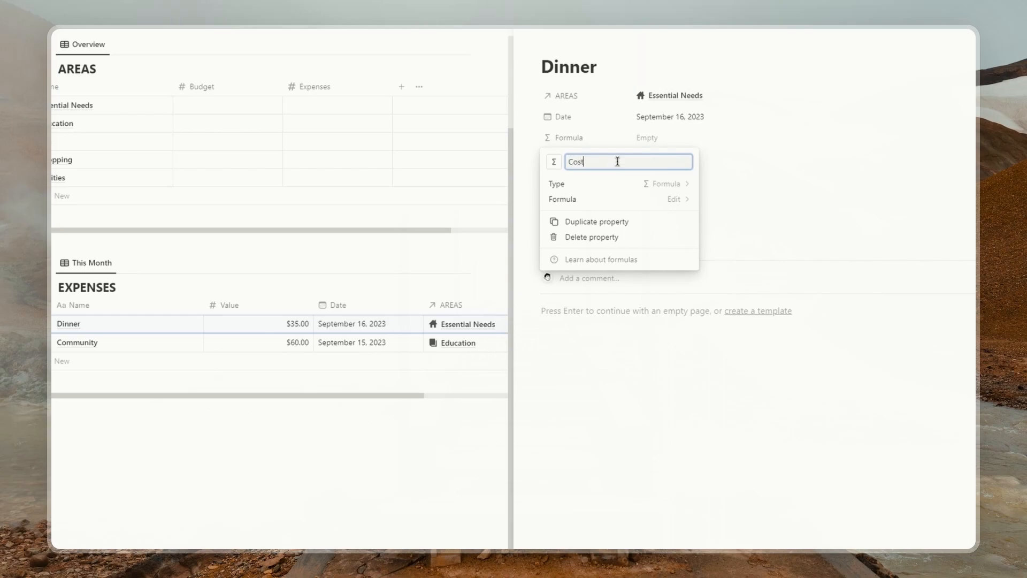
pyautogui.write('t for the current month')
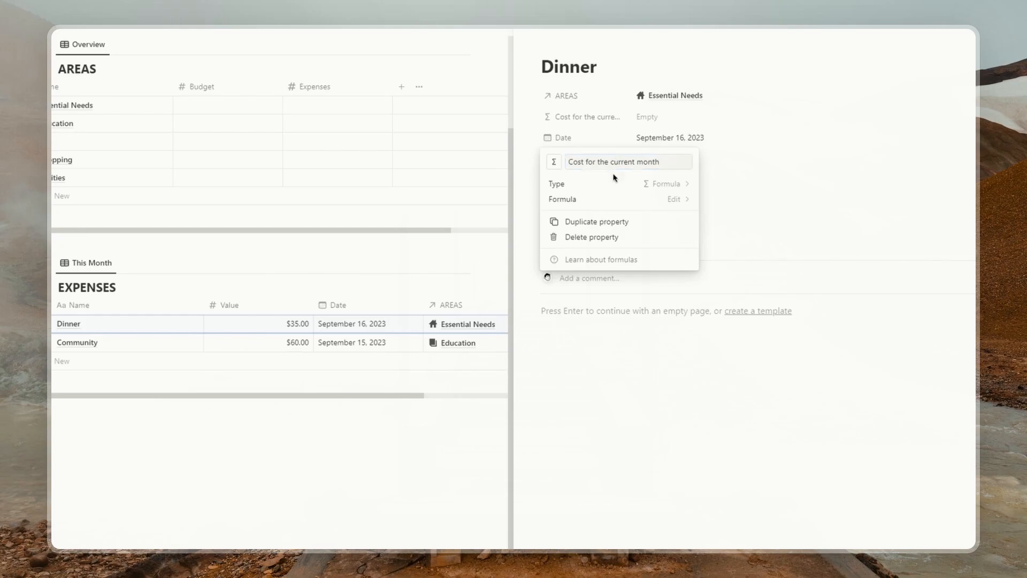
# Start the Cost for the current month formula with formatDate(now(), "MMMM YYYY")==.
pyautogui.click(618, 202)
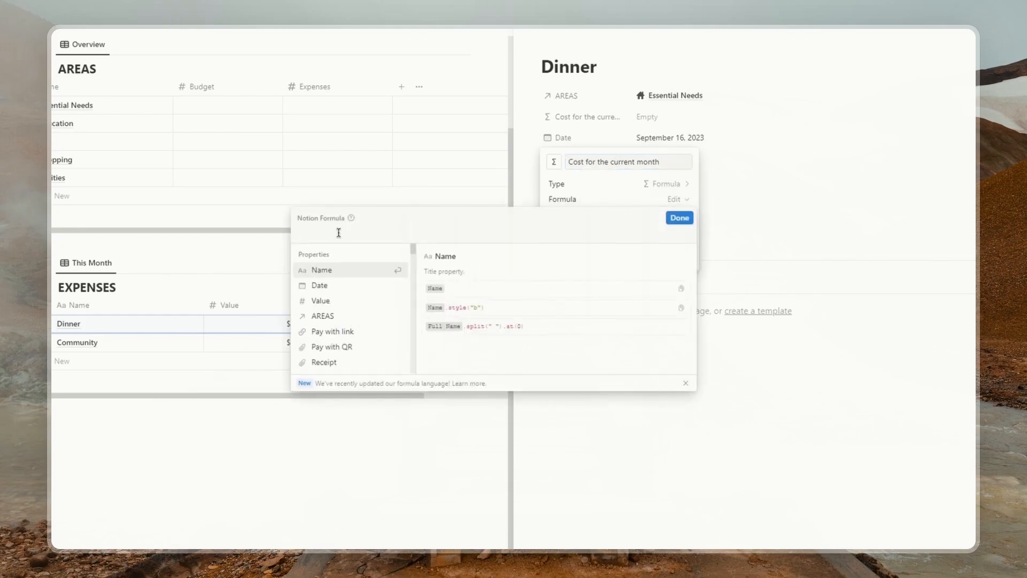
pyautogui.write('for')
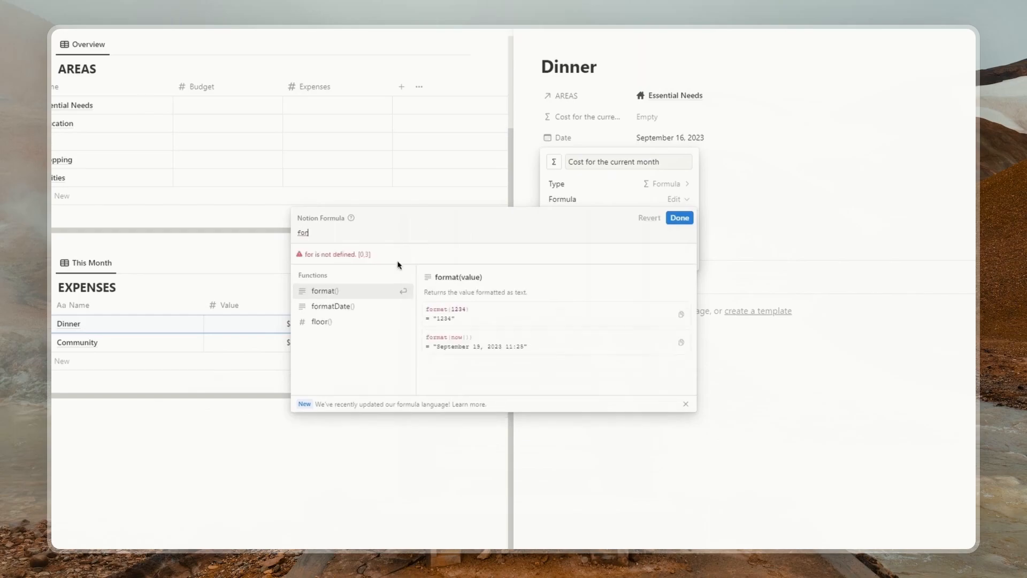
pyautogui.click(337, 305)
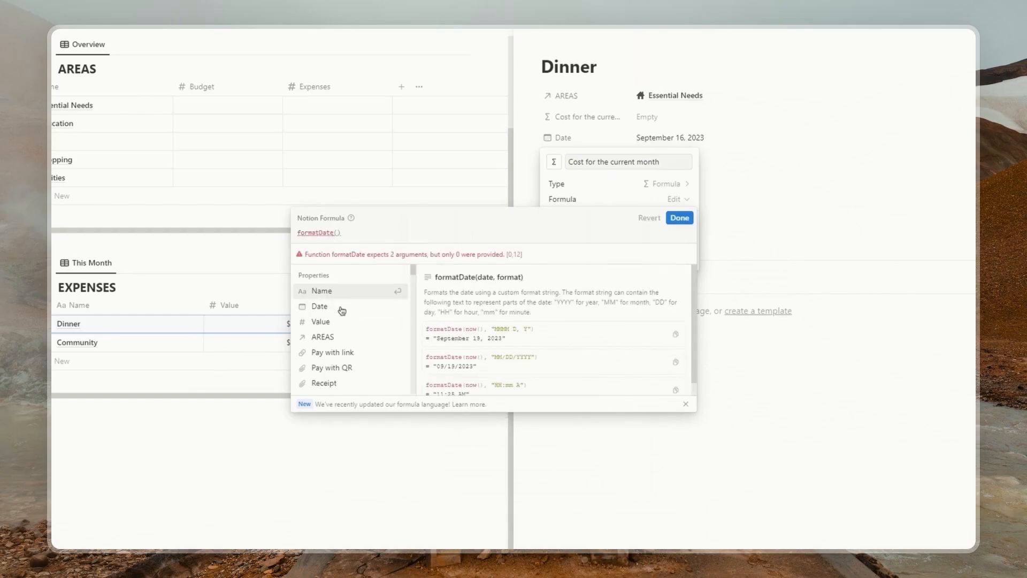
pyautogui.write('now()')
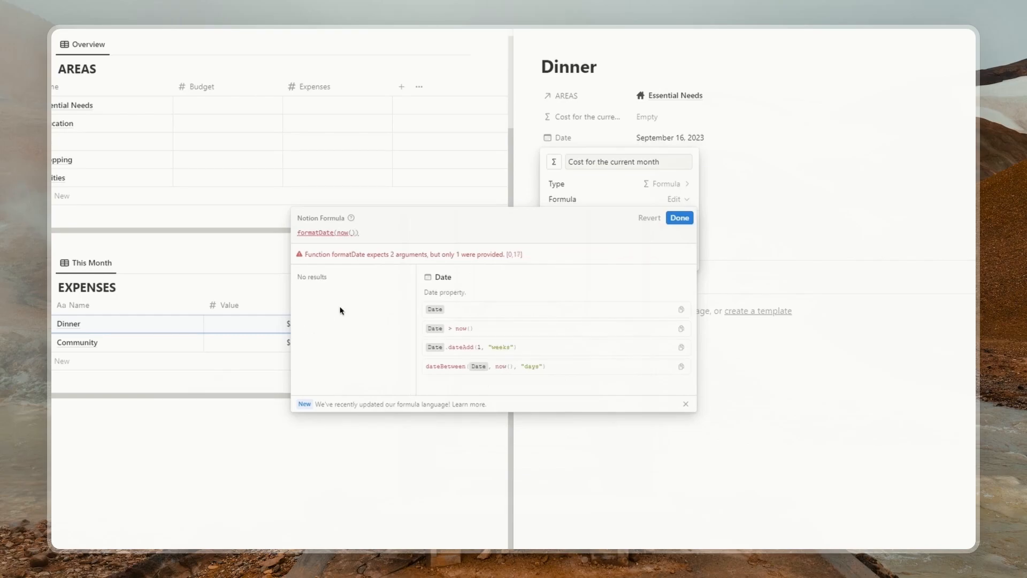
pyautogui.write(', "')
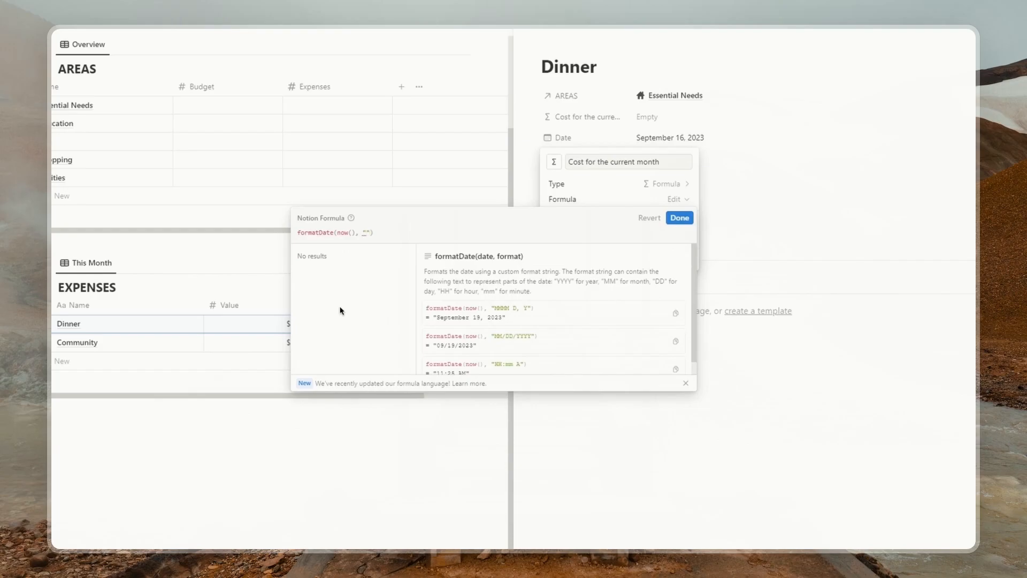
pyautogui.write('MMMM YYYY")==')
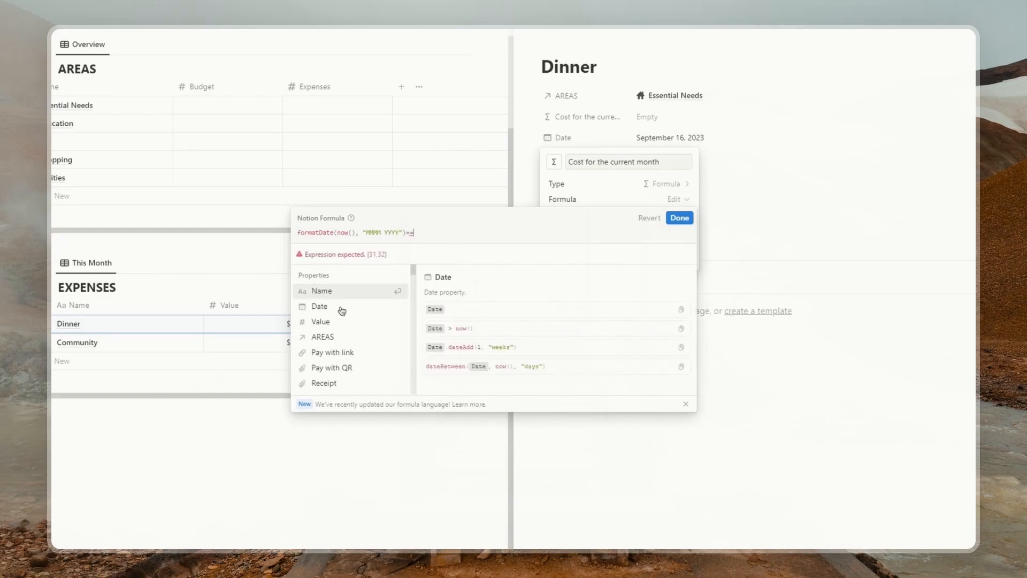
# Complete the formula's comparison with formatDate(Date, "MMMM YYYY"), using the Date property.
pyautogui.write('format')
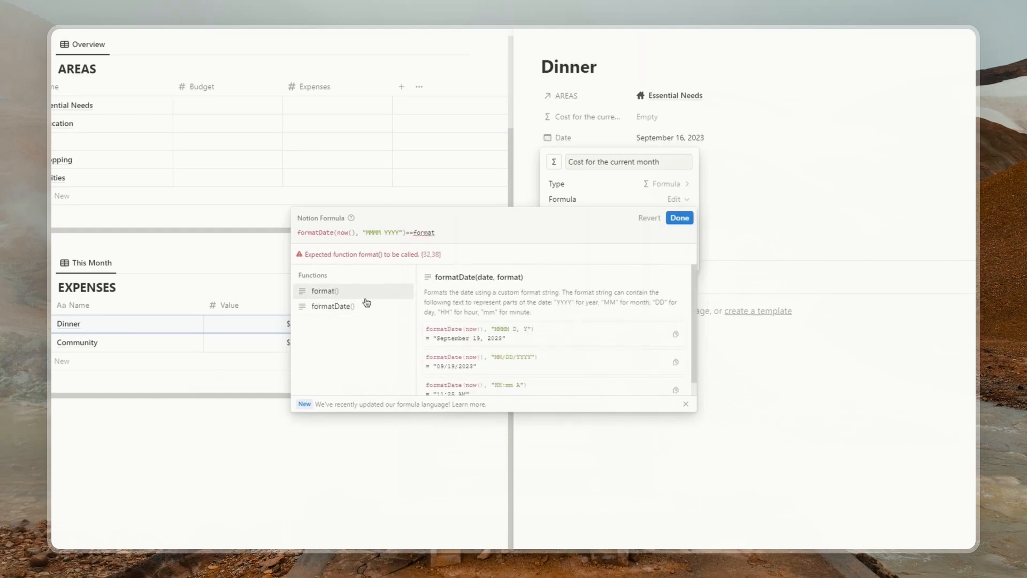
pyautogui.click(324, 310)
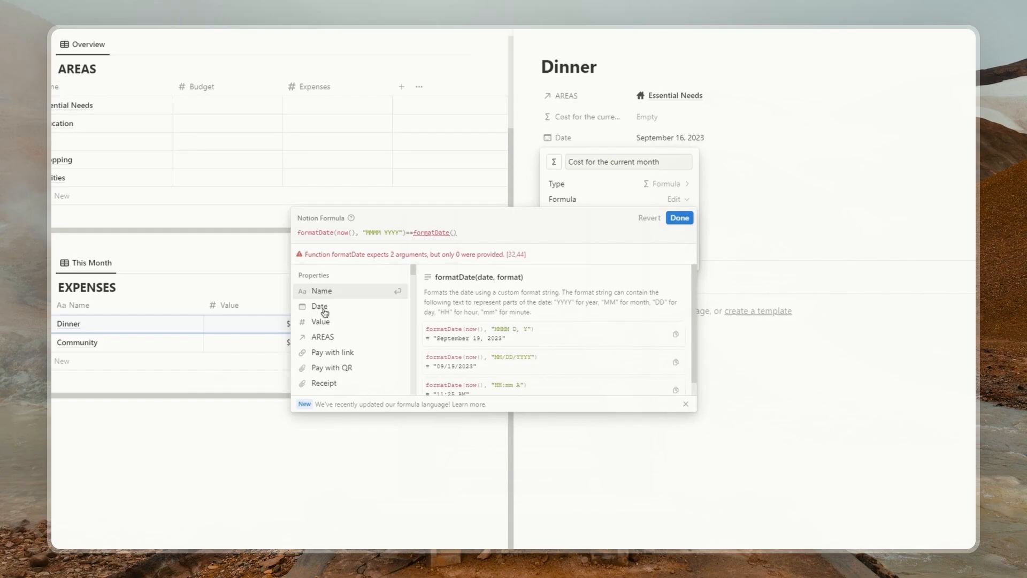
pyautogui.click(318, 309)
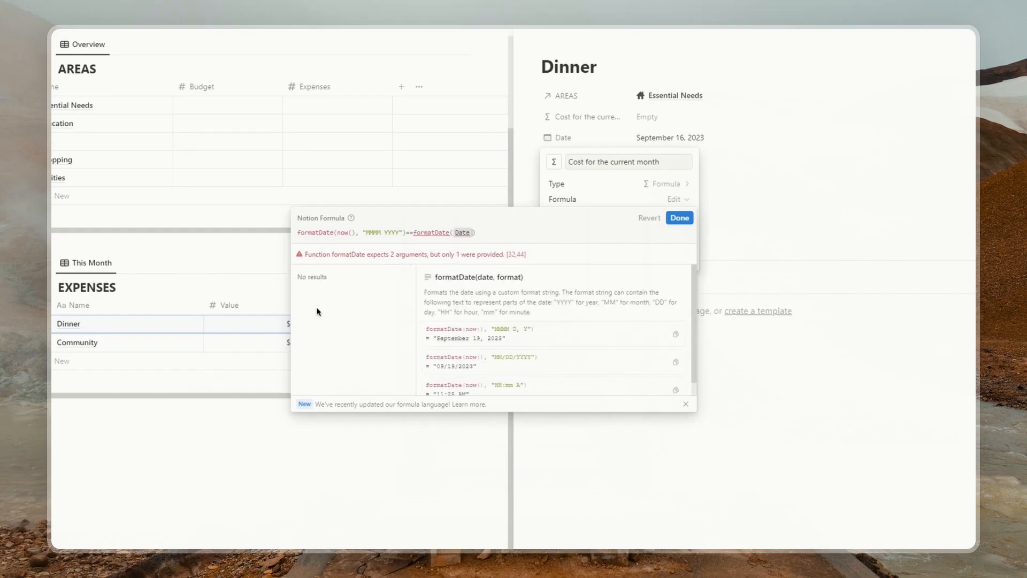
pyautogui.write(',')
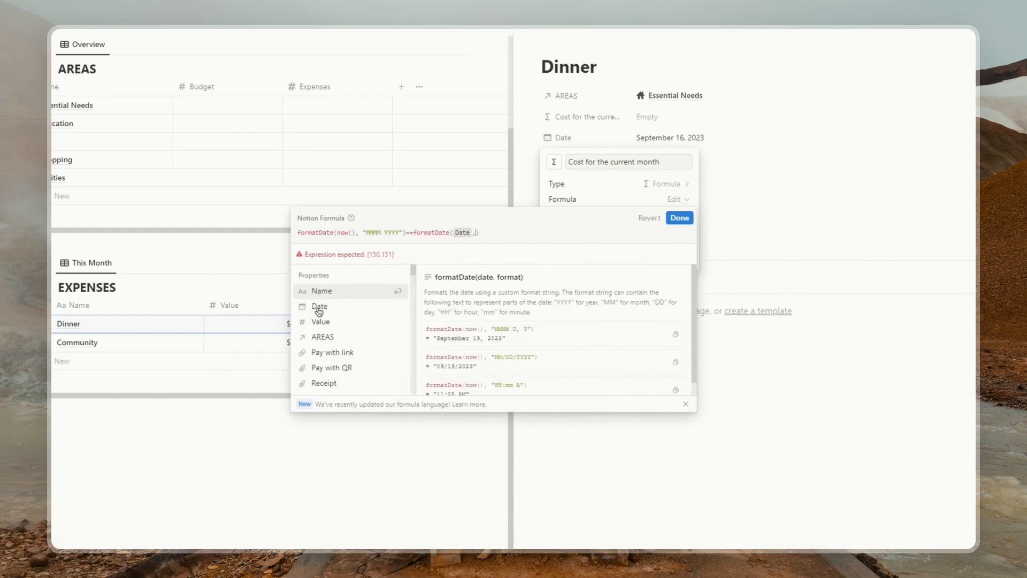
pyautogui.write('""')
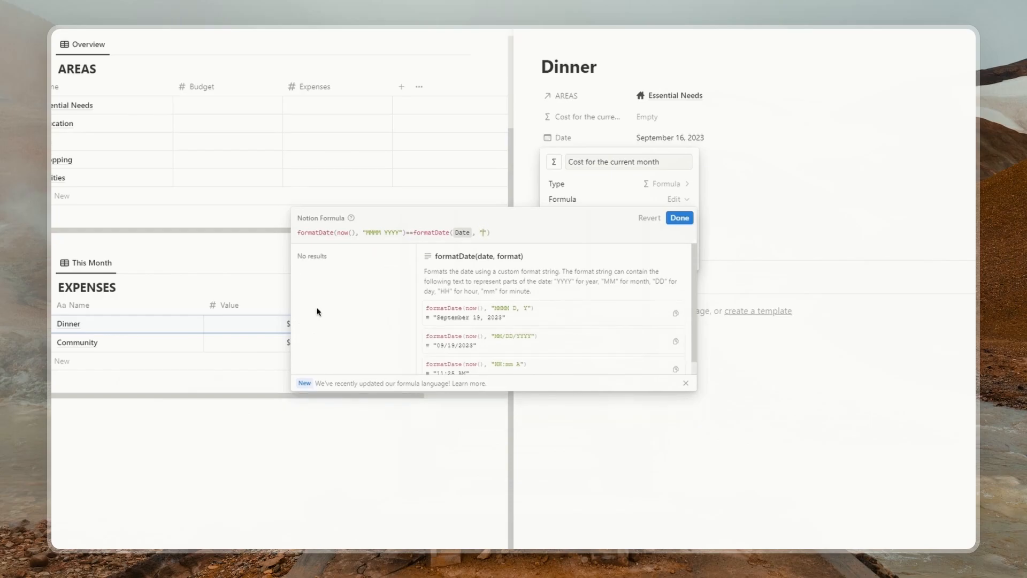
pyautogui.write('MMMM YYYY')
# Wrap the month comparison in an if() that returns the Value property when true and 0 otherwise, and save the formula.
pyautogui.click(293, 232)
pyautogui.write('i')
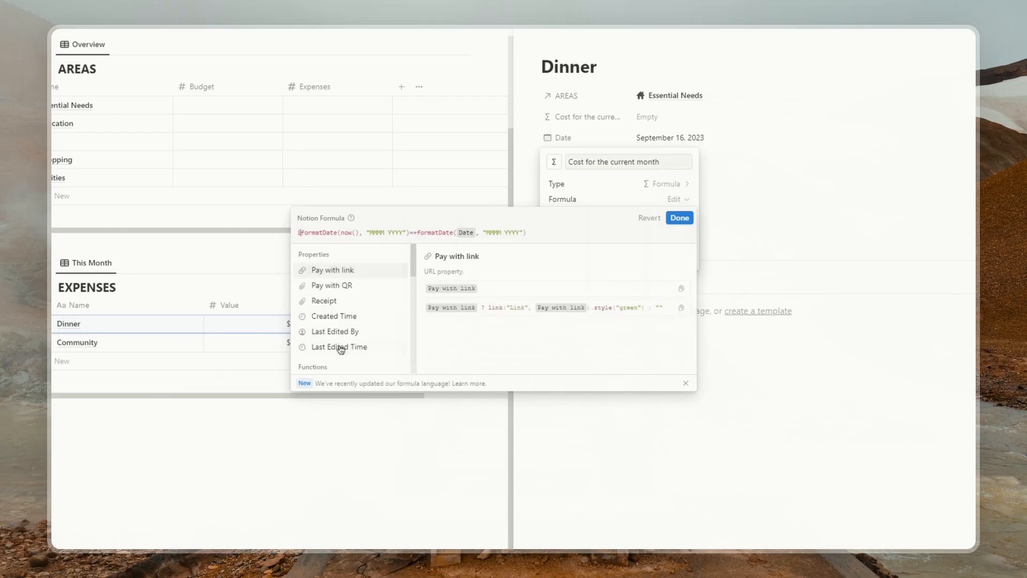
pyautogui.write('f(')
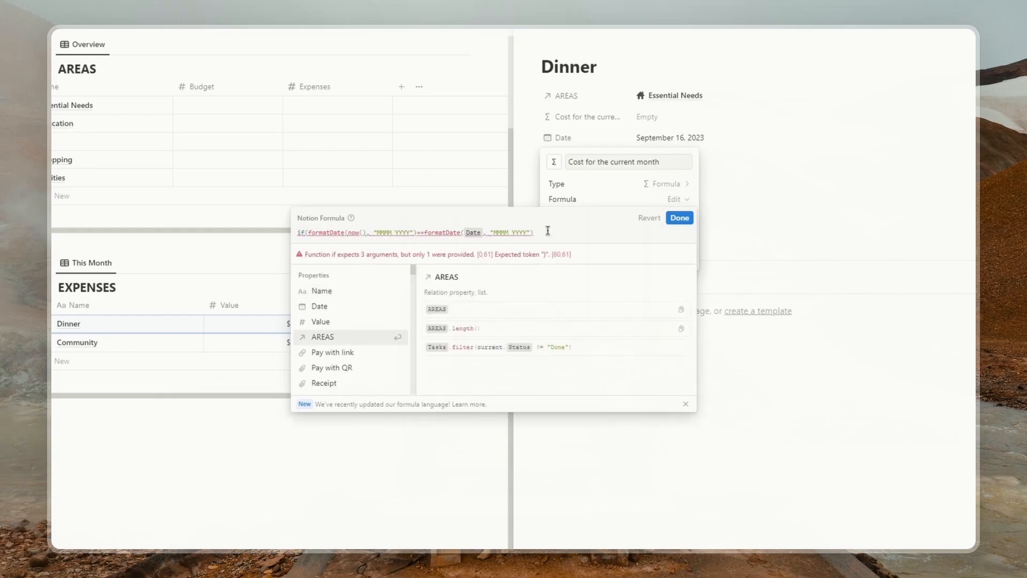
pyautogui.write(', ')
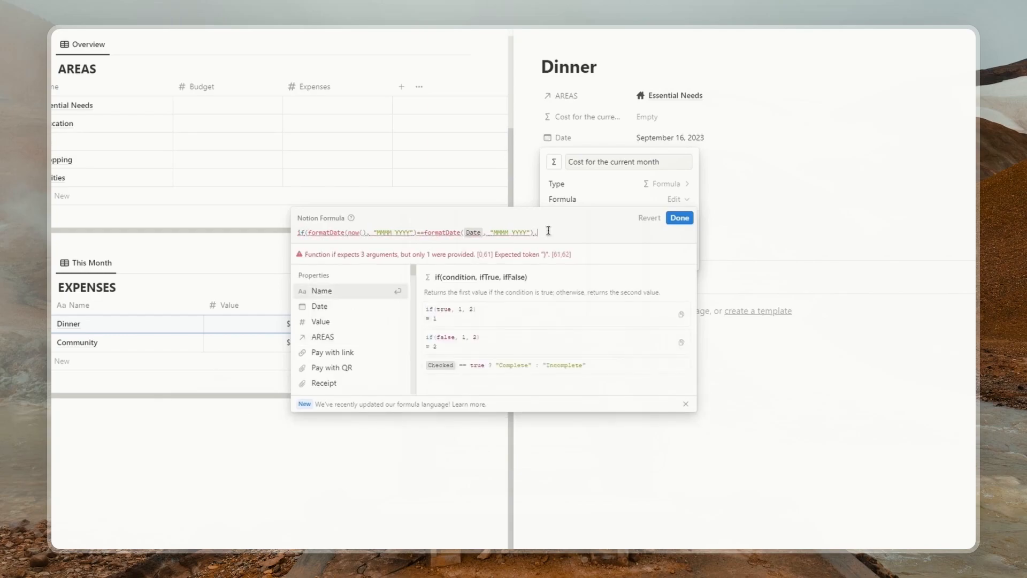
pyautogui.write('Valu')
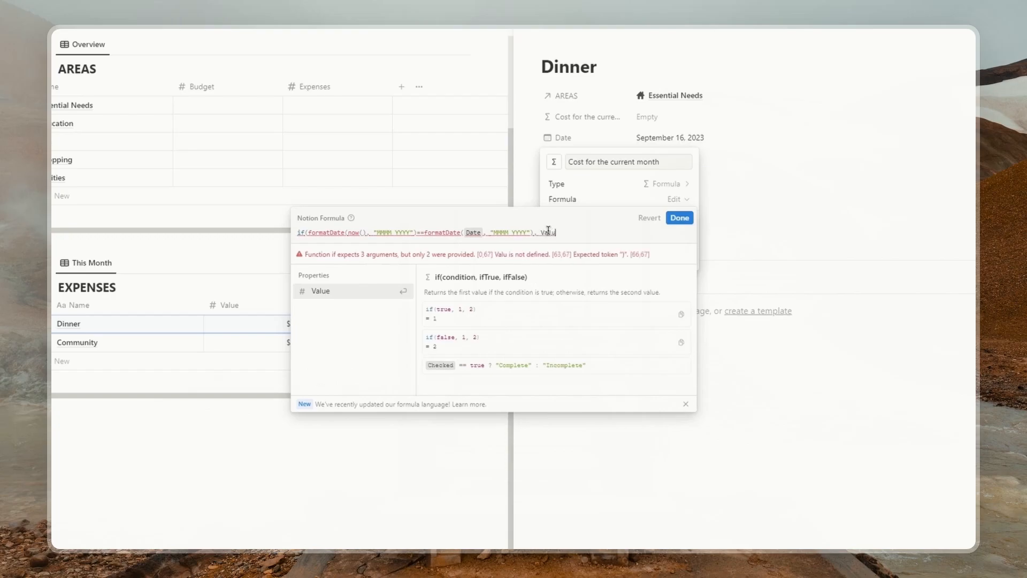
pyautogui.write('e')
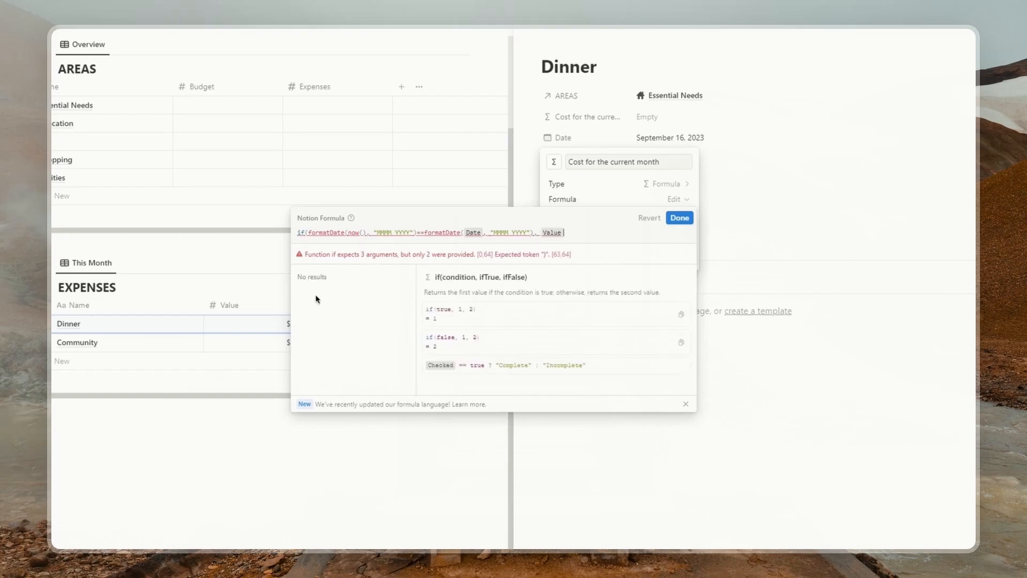
pyautogui.write(',')
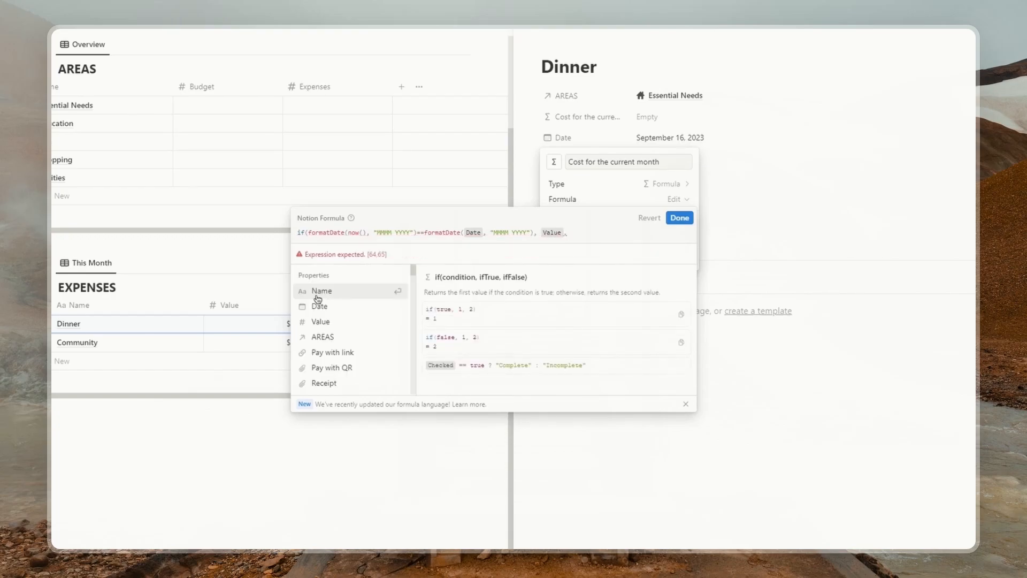
pyautogui.press('BackSpace')
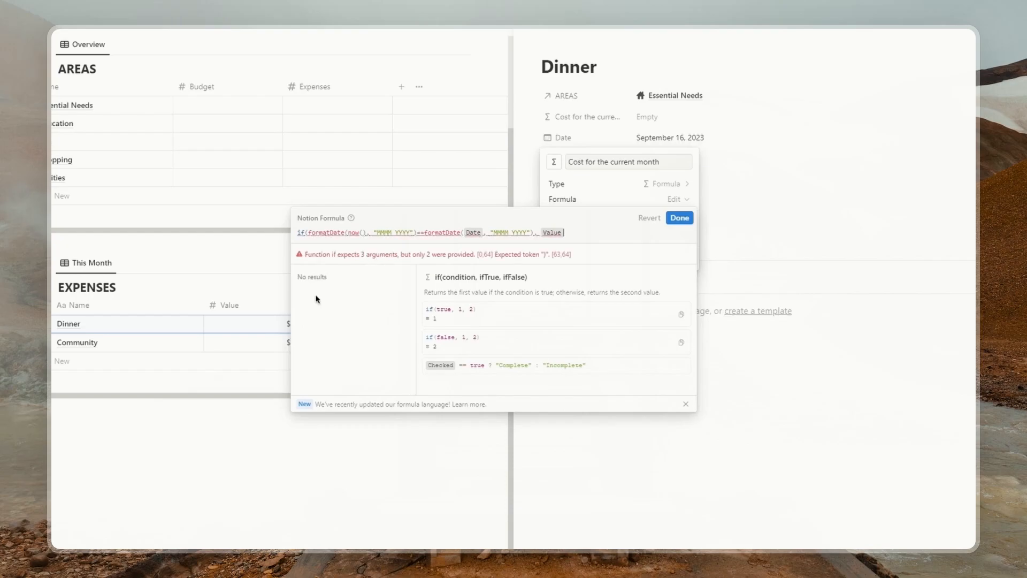
pyautogui.write(',')
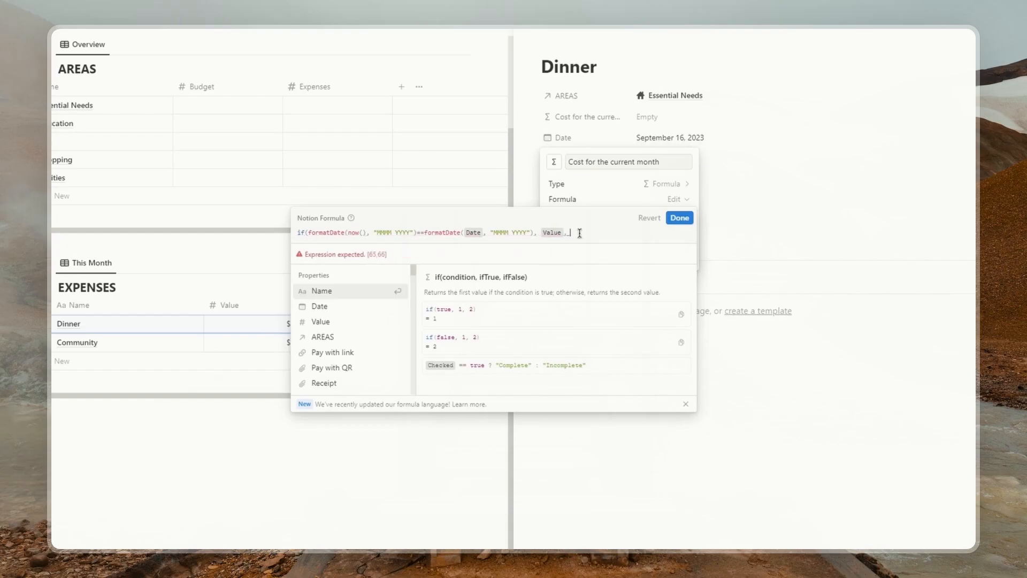
pyautogui.write(' 0)')
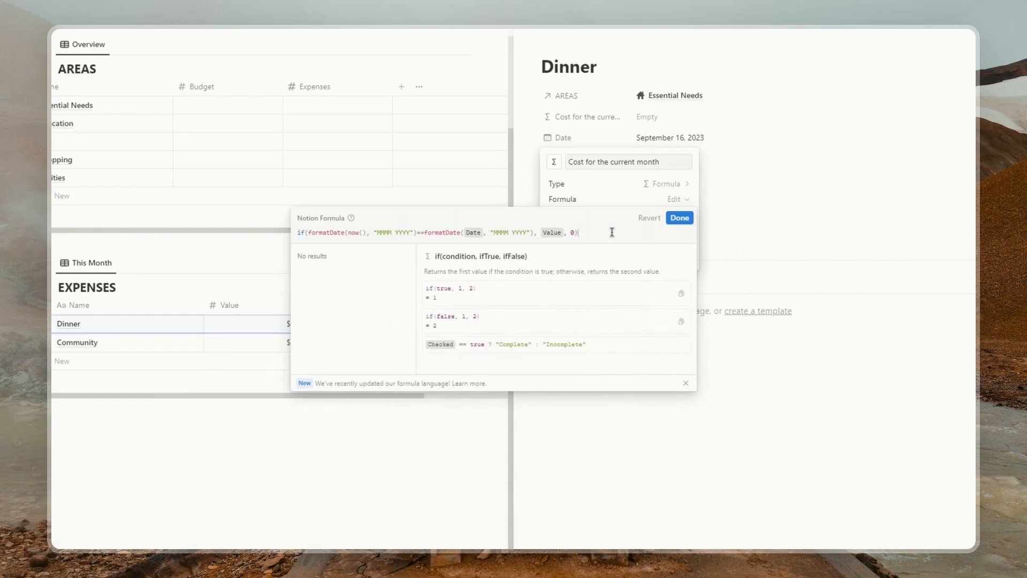
pyautogui.click(679, 217)
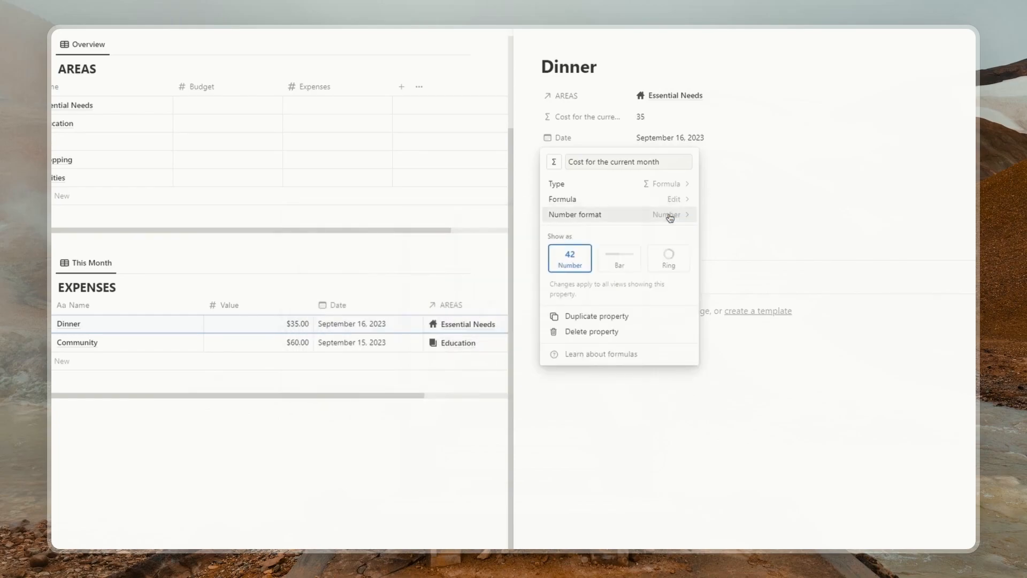
# Set the number format of the Cost for the current month formula to US Dollar.
pyautogui.click(671, 215)
pyautogui.click(631, 256)
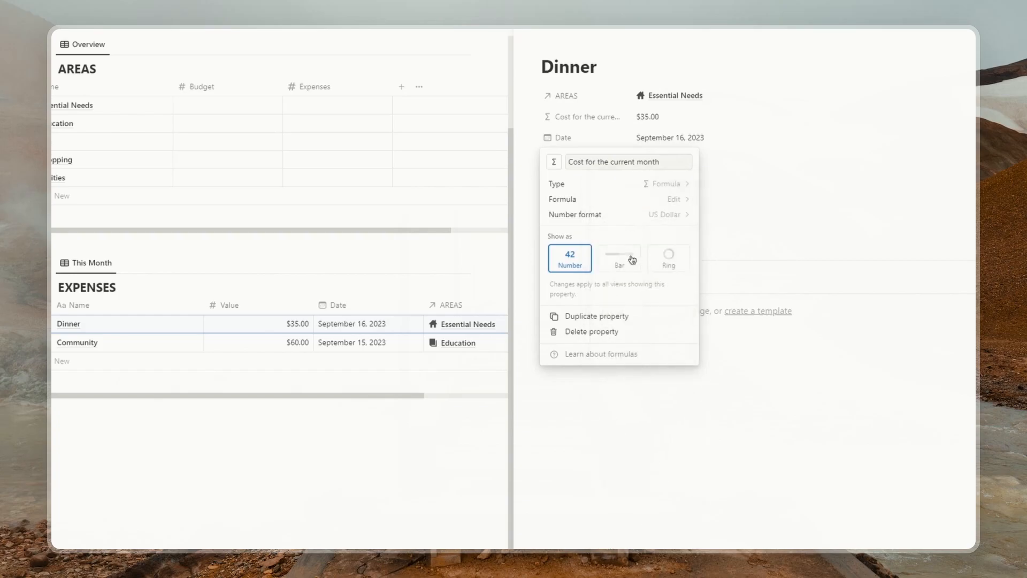
pyautogui.click(869, 149)
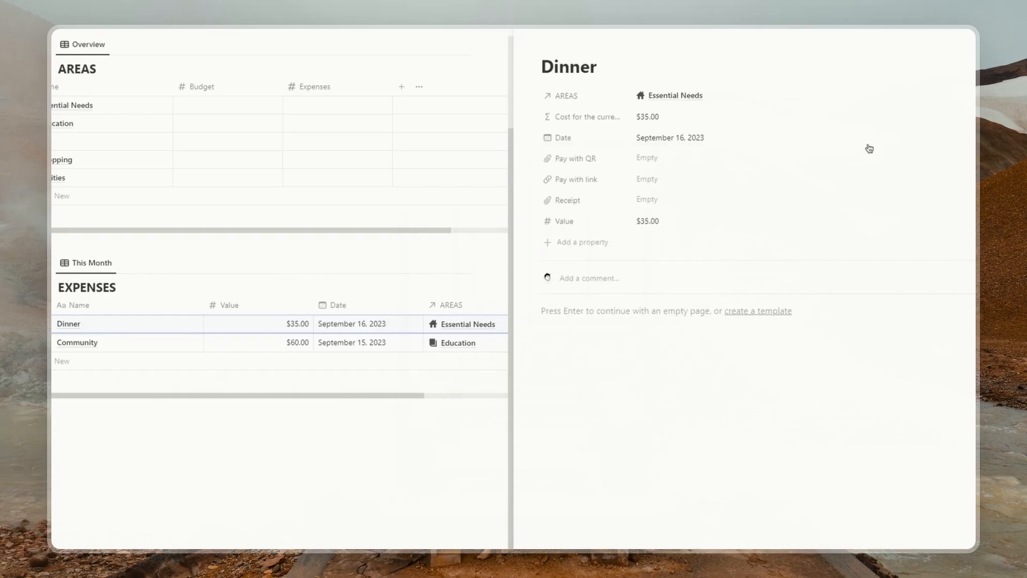
# Set the Cost for the current month property to Always hide on the Dinner page and close the page.
pyautogui.click(592, 117)
pyautogui.moveTo(615, 175)
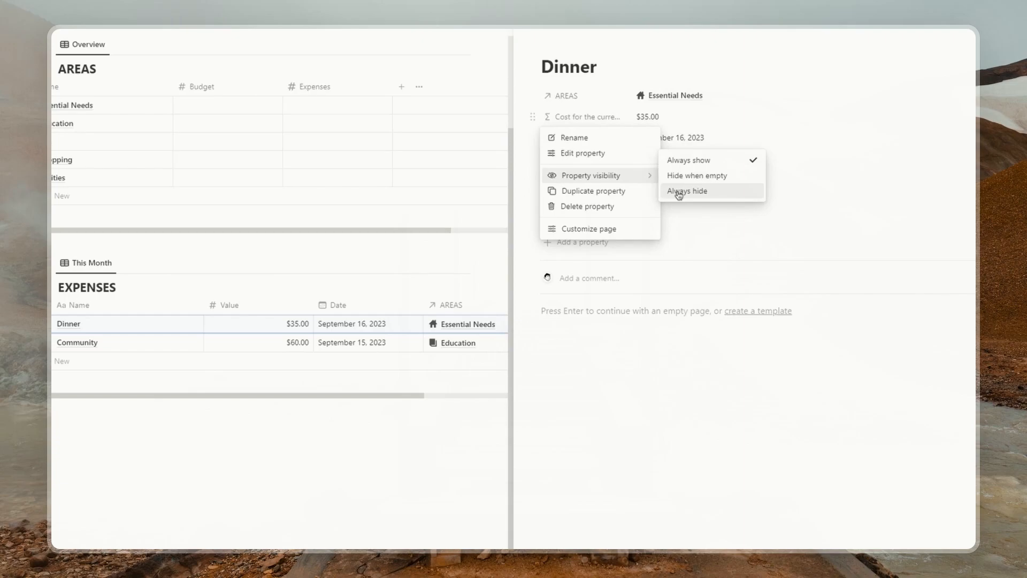
pyautogui.click(679, 194)
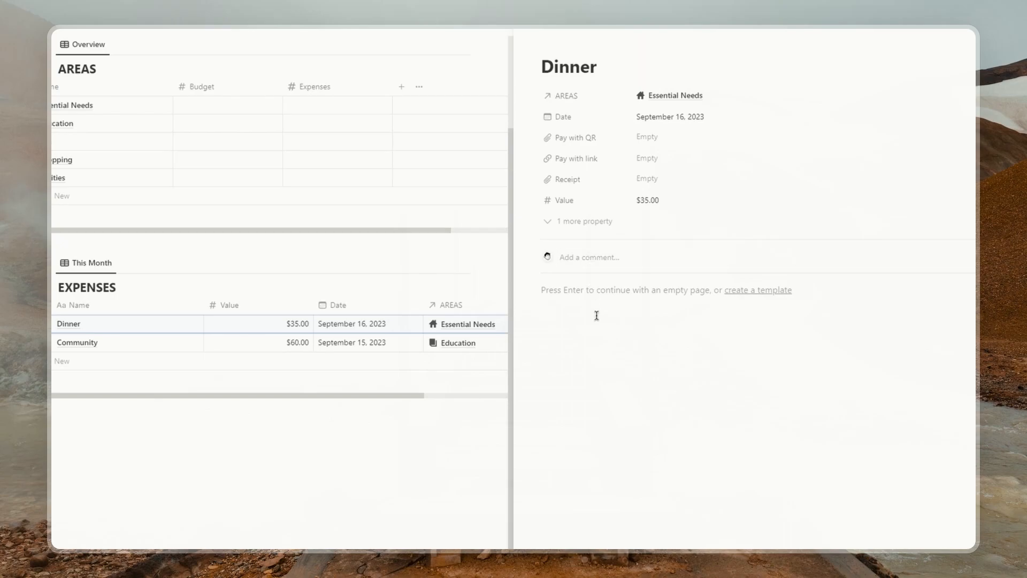
pyautogui.click(528, 31)
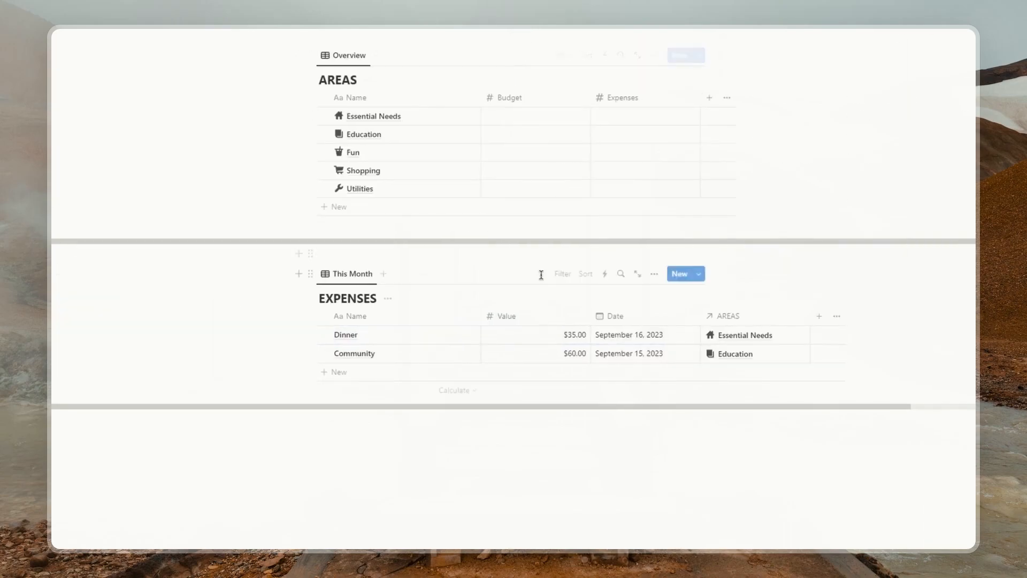
# Set the relation of the Expenses rollup in the AREAS table to EXPENSES.
pyautogui.scroll(3, 543, 279)
pyautogui.click(646, 224)
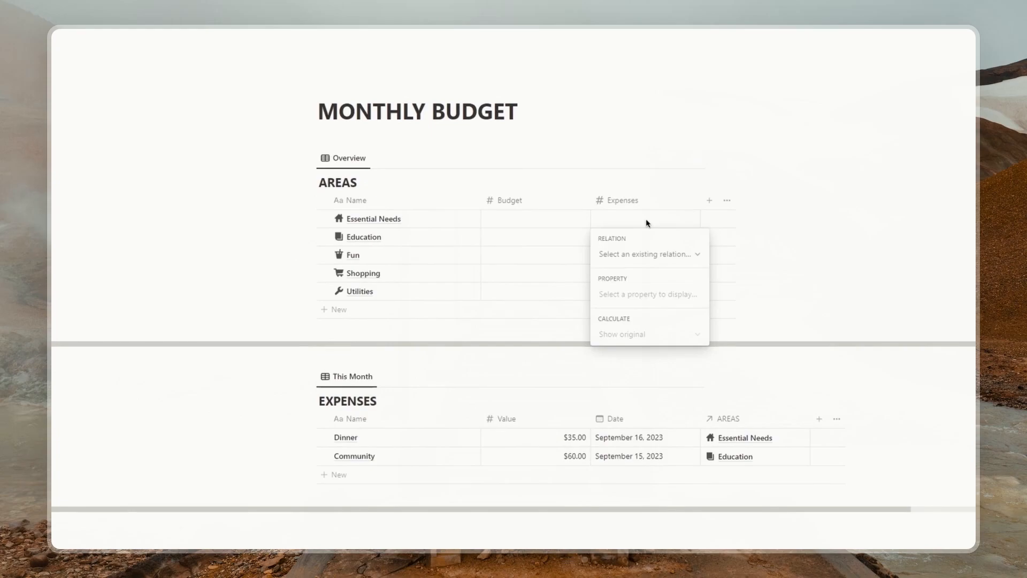
pyautogui.click(648, 201)
pyautogui.click(603, 245)
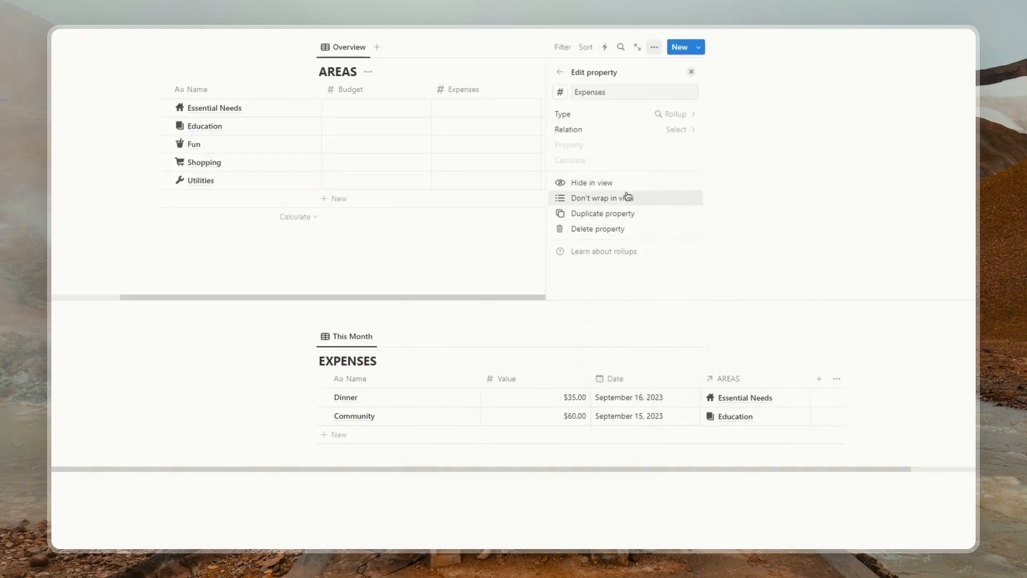
pyautogui.click(688, 130)
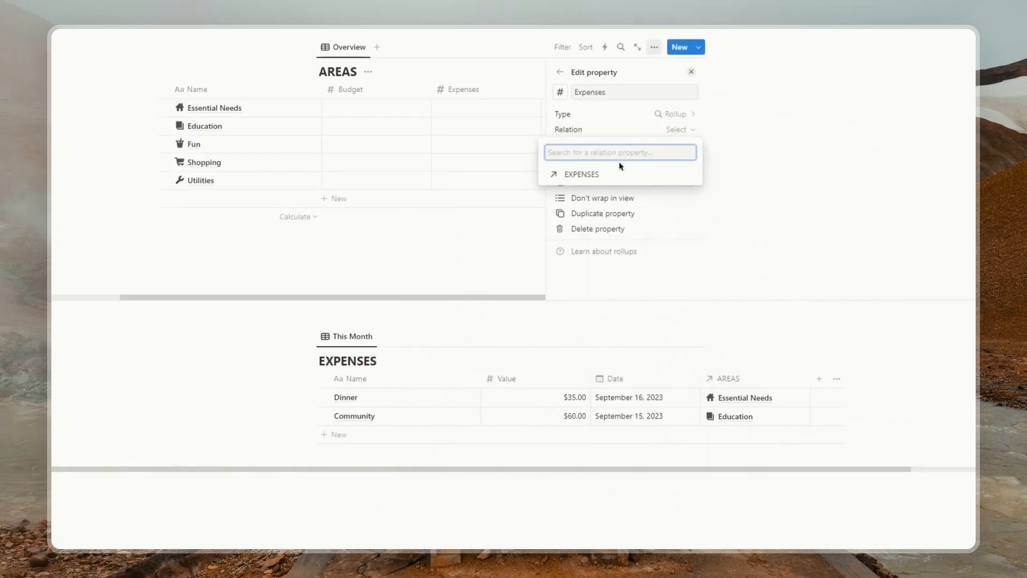
pyautogui.click(599, 171)
# Make the Expenses rollup use the Cost for the current month property and calculate its Sum.
pyautogui.click(681, 144)
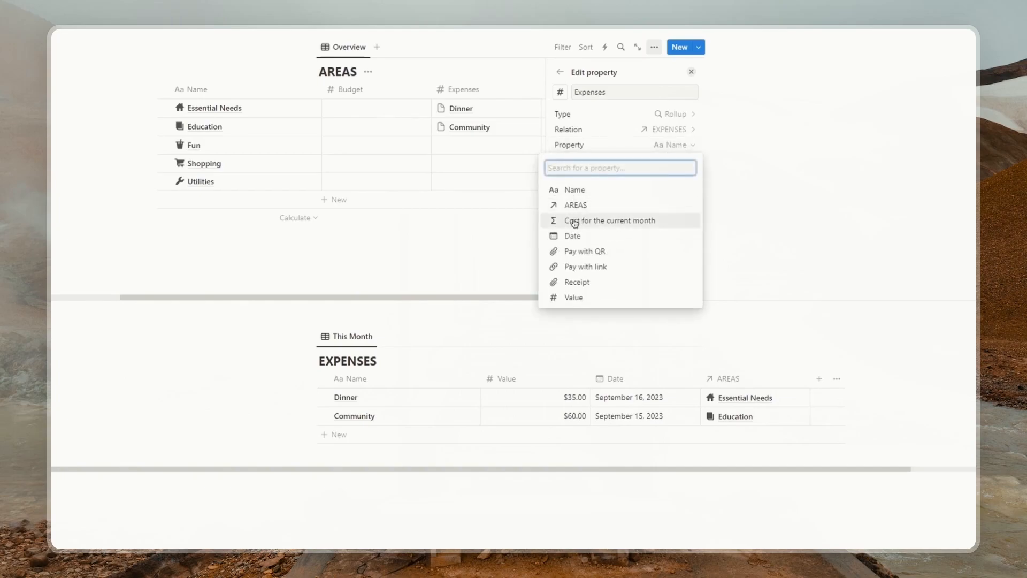
pyautogui.click(573, 220)
pyautogui.click(663, 160)
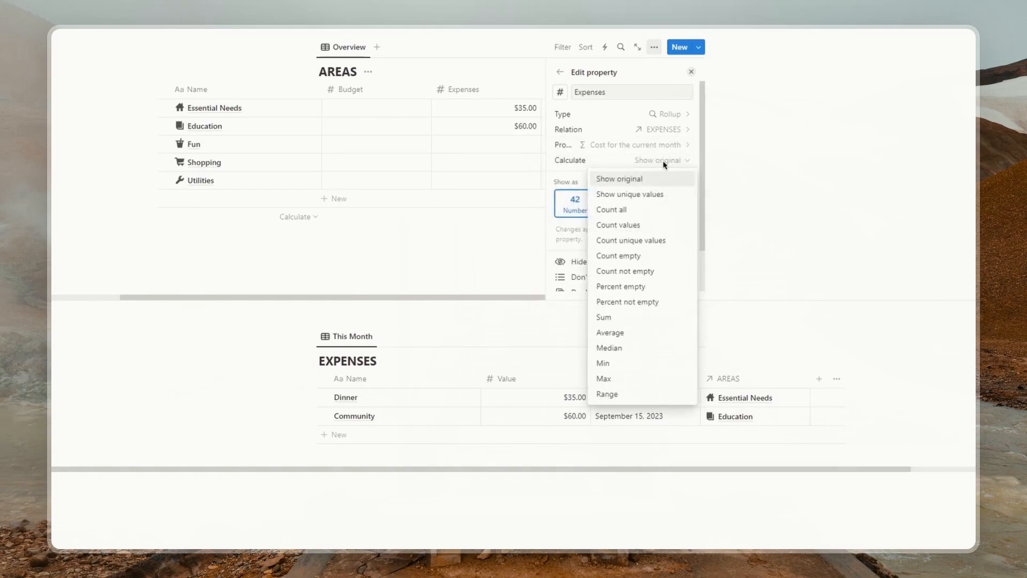
pyautogui.click(618, 317)
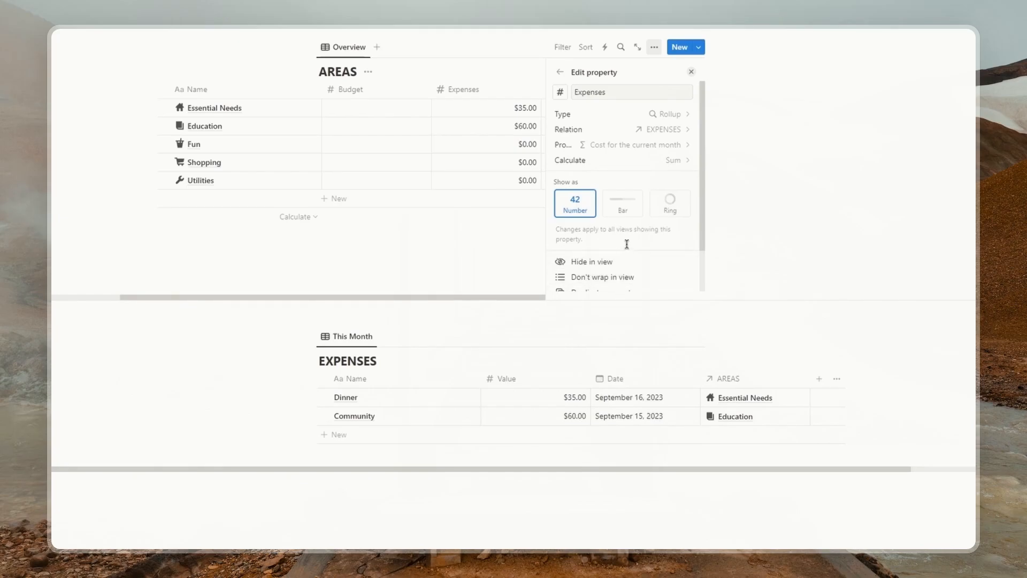
pyautogui.click(691, 71)
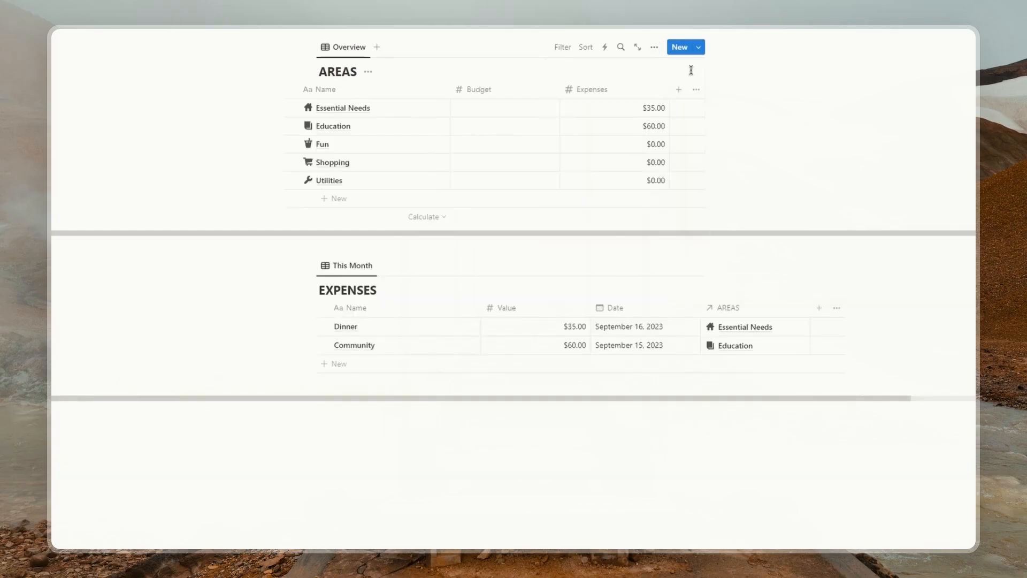
# Enter a budget of 1500 for Essential Needs and set the Budget property's number format to US Dollar.
pyautogui.click(494, 108)
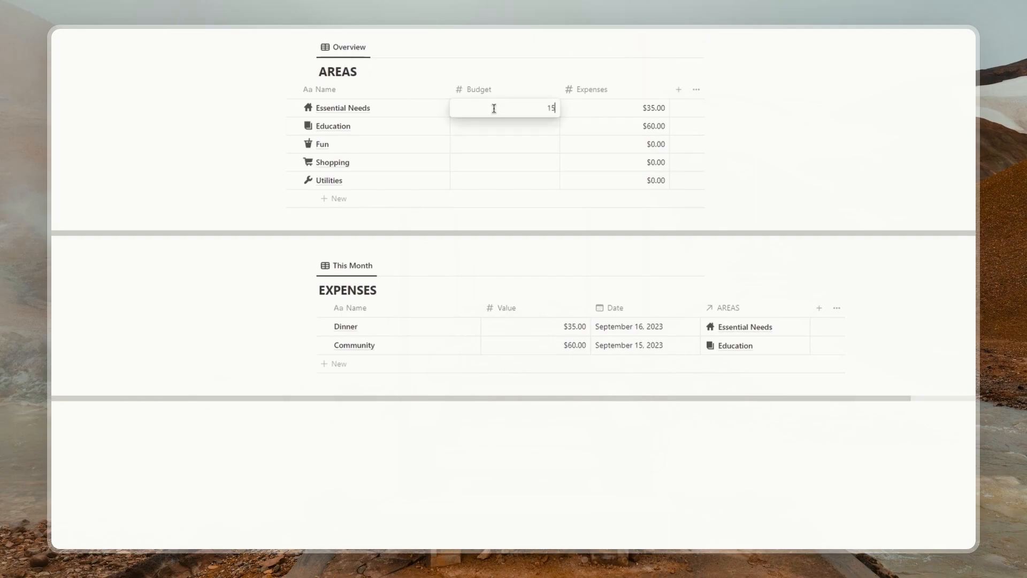
pyautogui.press('Return')
pyautogui.click(493, 88)
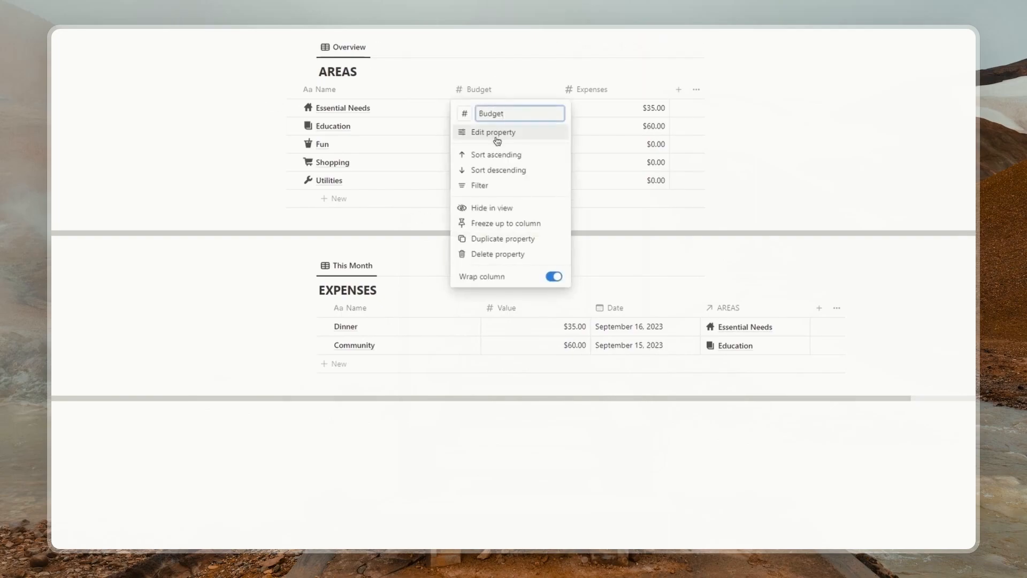
pyautogui.click(500, 135)
pyautogui.click(596, 137)
pyautogui.click(636, 222)
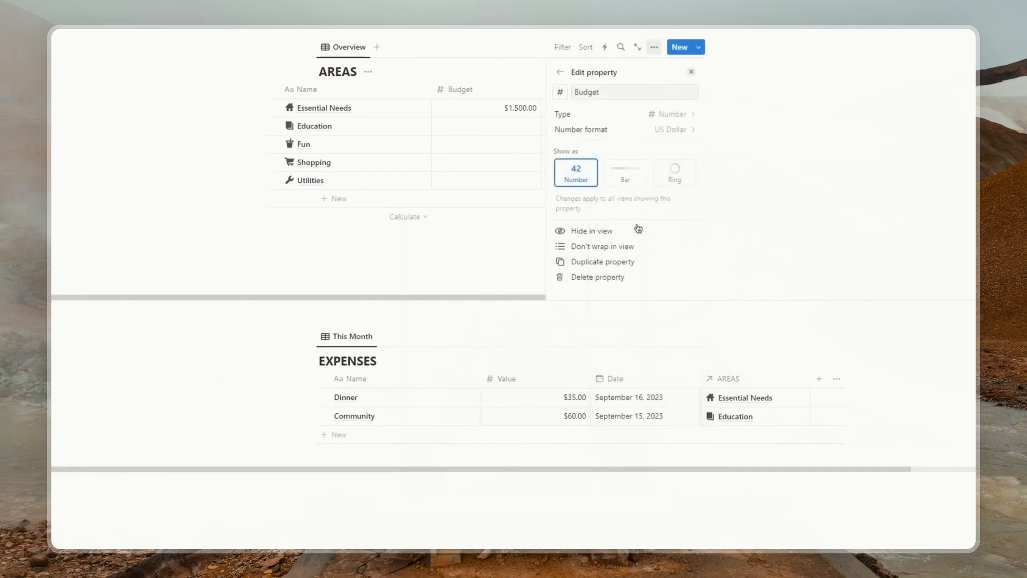
pyautogui.click(691, 72)
# Enter budgets of 350 for Education, 350 for Fun, 700 for Shopping and 350 for Utilities.
pyautogui.click(523, 127)
pyautogui.write('350')
pyautogui.press('Return')
pyautogui.click(541, 144)
pyautogui.write('350')
pyautogui.press('Return')
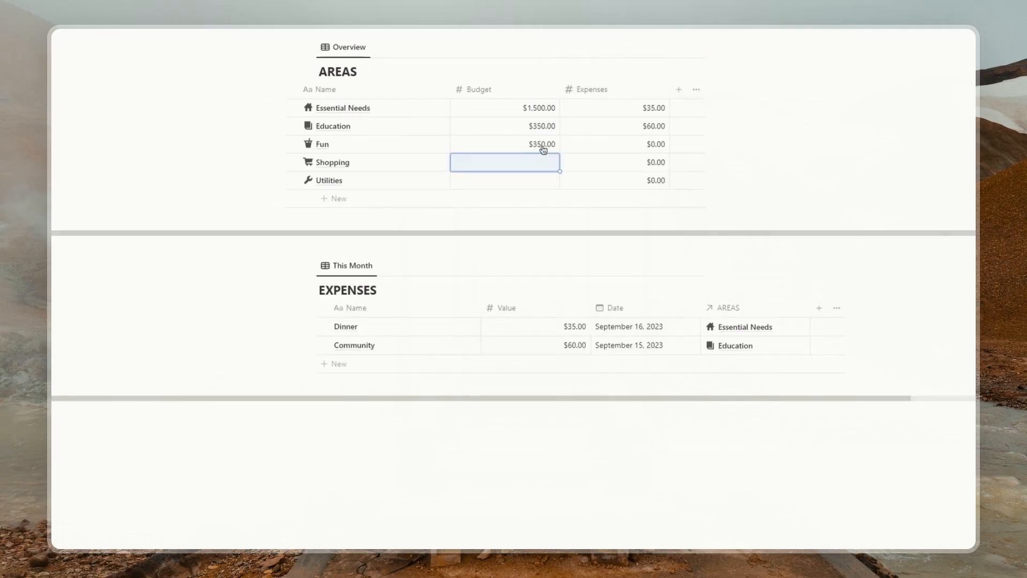
pyautogui.write('2')
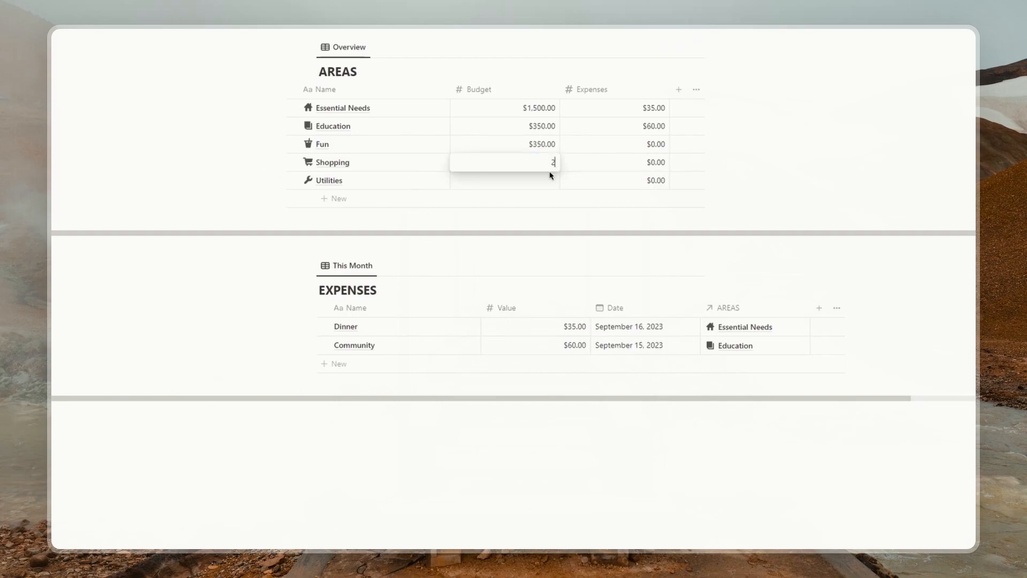
pyautogui.press('Return')
pyautogui.write('350')
pyautogui.press('Return')
pyautogui.click(871, 155)
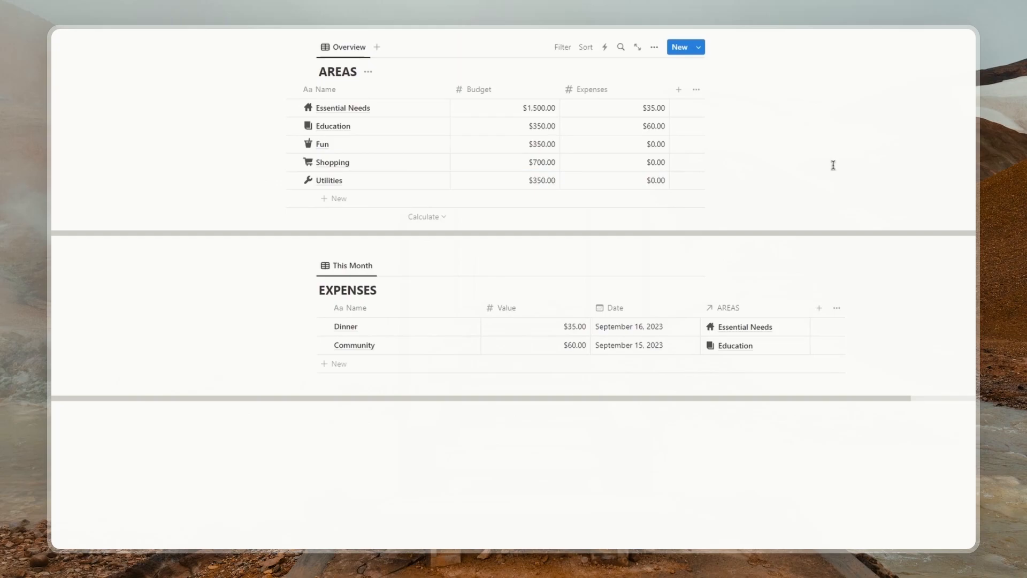
# Add a formula property named Remaining to the AREAS database.
pyautogui.click(678, 90)
pyautogui.write('formula')
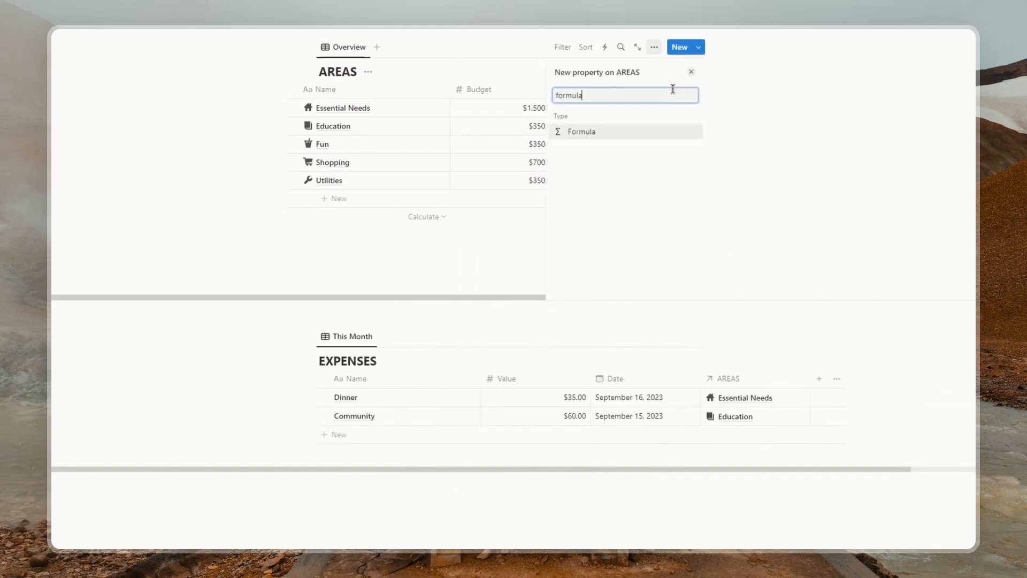
pyautogui.click(619, 137)
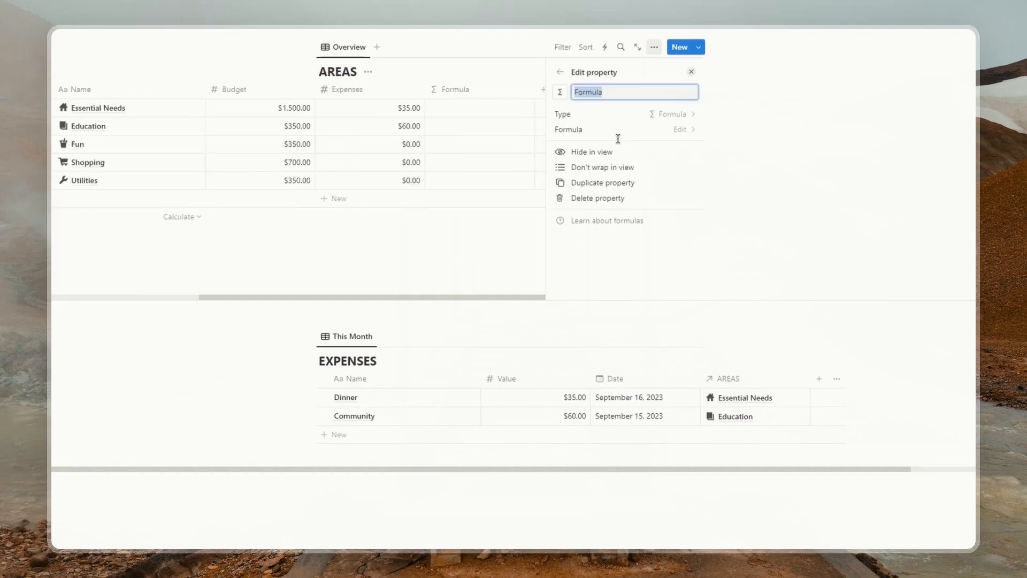
pyautogui.click(618, 92)
pyautogui.press('BackSpace')
pyautogui.press('BackSpace')
pyautogui.press('BackSpace')
pyautogui.press('BackSpace')
pyautogui.press('BackSpace')
pyautogui.press('BackSpace')
pyautogui.press('BackSpace')
pyautogui.write('Remaining')
# Define the Remaining formula as Budget - Expenses, using the Expenses rollup, and save it.
pyautogui.click(682, 129)
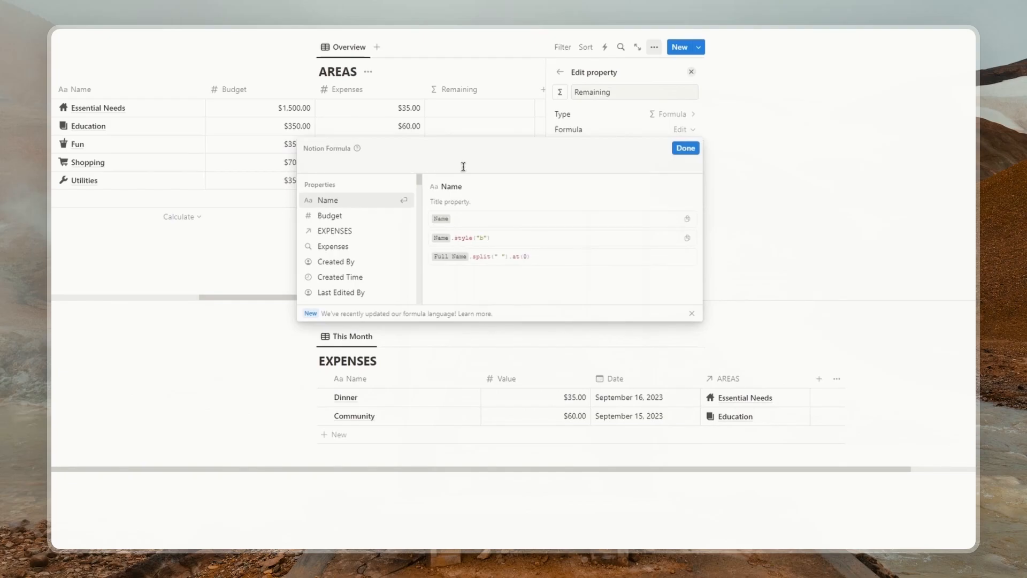
pyautogui.click(336, 216)
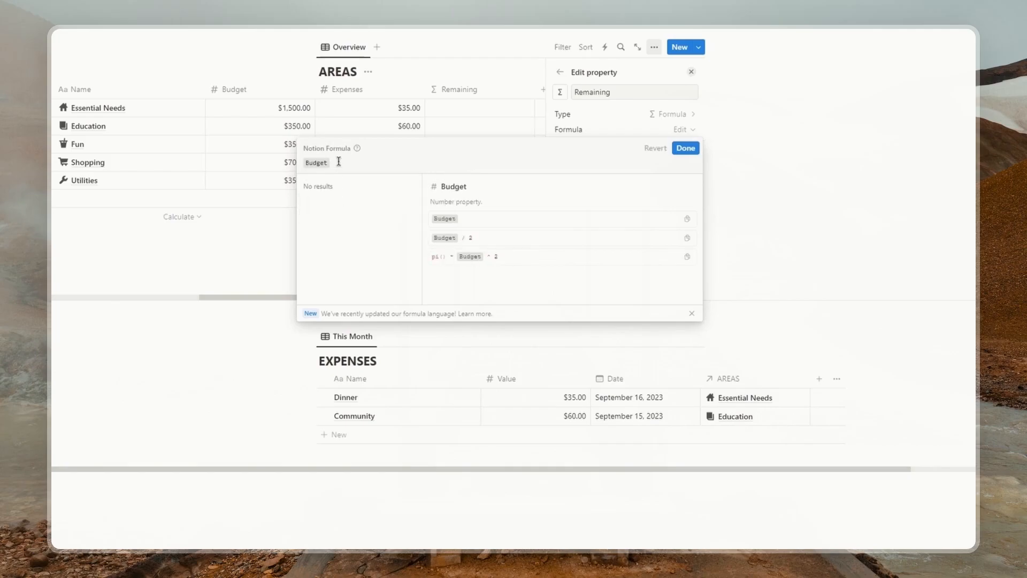
pyautogui.write('-')
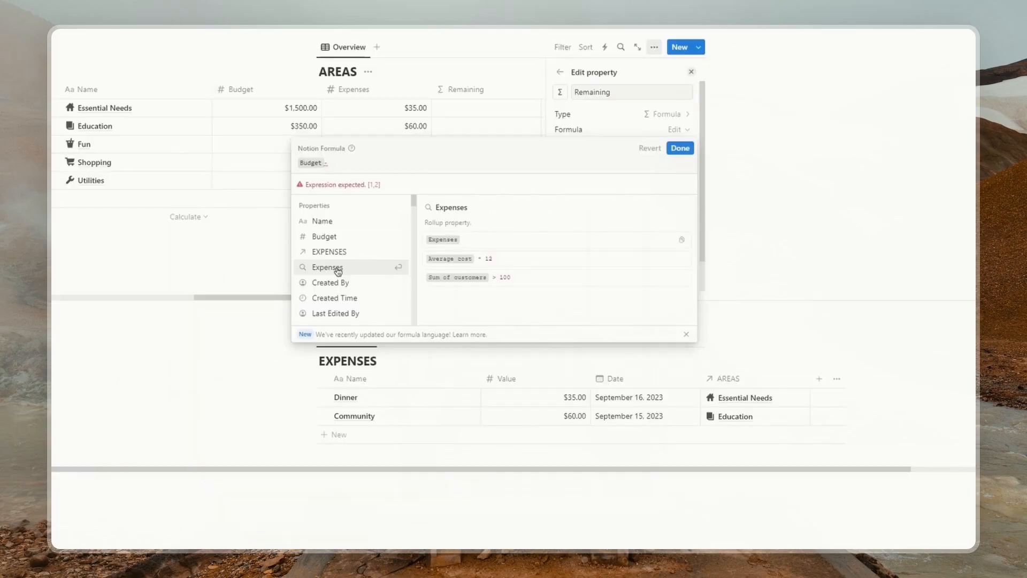
pyautogui.click(328, 267)
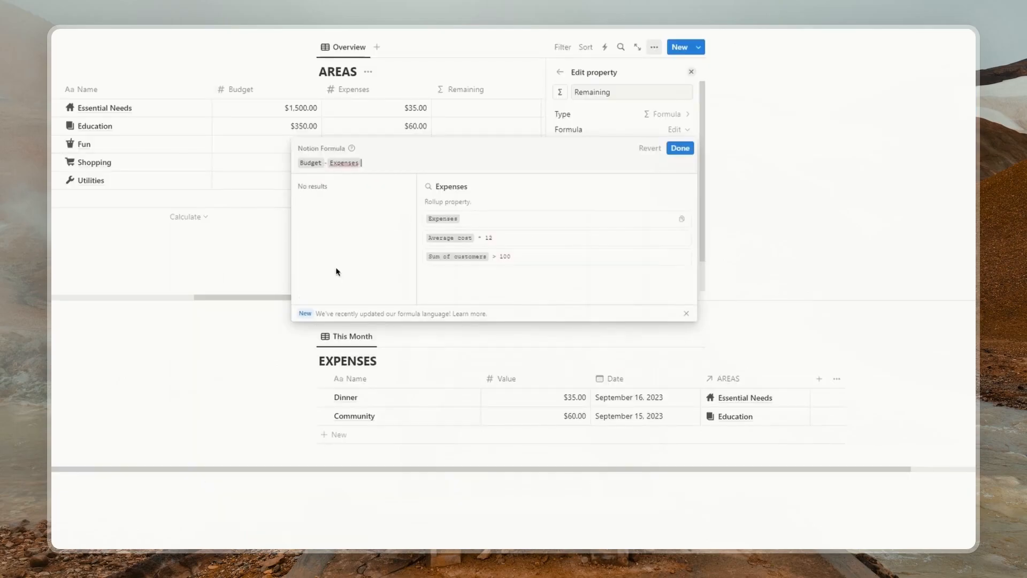
pyautogui.click(679, 149)
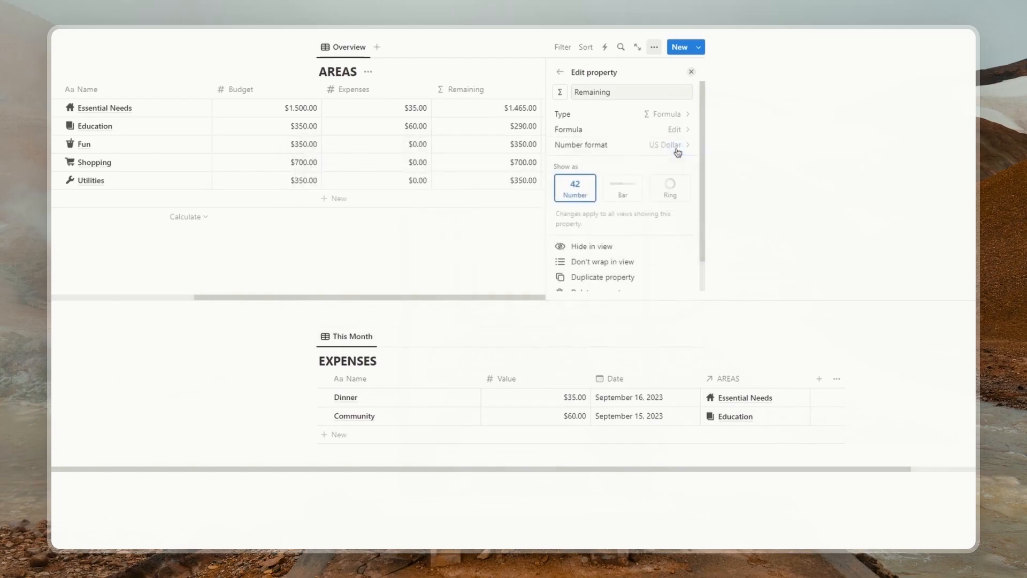
pyautogui.click(692, 73)
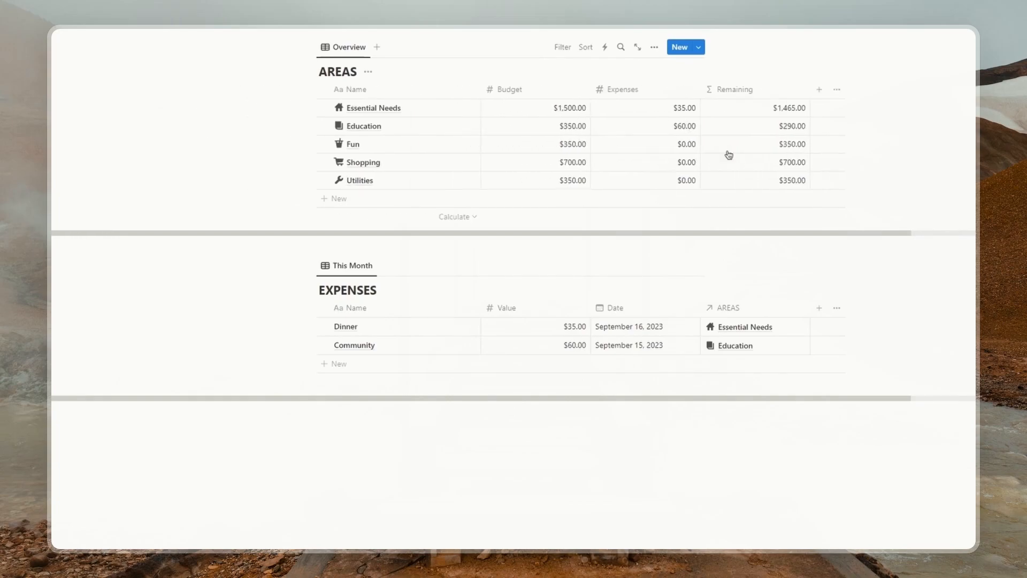
# Add a formula property named Budget spend to the AREAS database.
pyautogui.hscroll(3, 575, 147)
pyautogui.click(679, 90)
pyautogui.write('formula')
pyautogui.click(603, 135)
pyautogui.click(620, 92)
pyautogui.press('BackSpace')
pyautogui.press('BackSpace')
pyautogui.press('BackSpace')
pyautogui.press('BackSpace')
pyautogui.press('BackSpace')
pyautogui.press('BackSpace')
pyautogui.press('BackSpace')
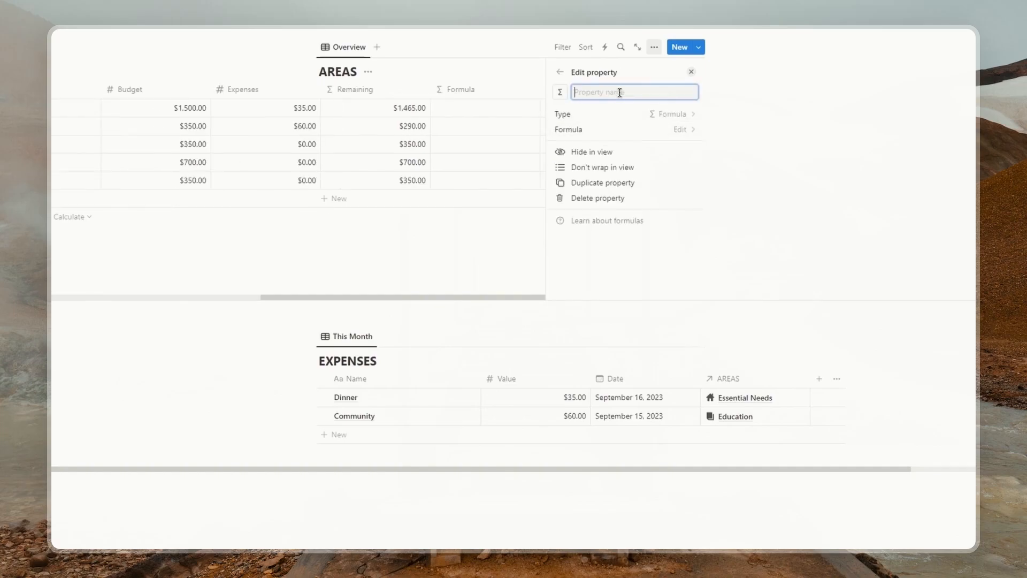
pyautogui.write('Budget spend')
# Write the Budget spend formula as Expenses/Budget*100, using the Expenses rollup and the Budget property.
pyautogui.click(682, 130)
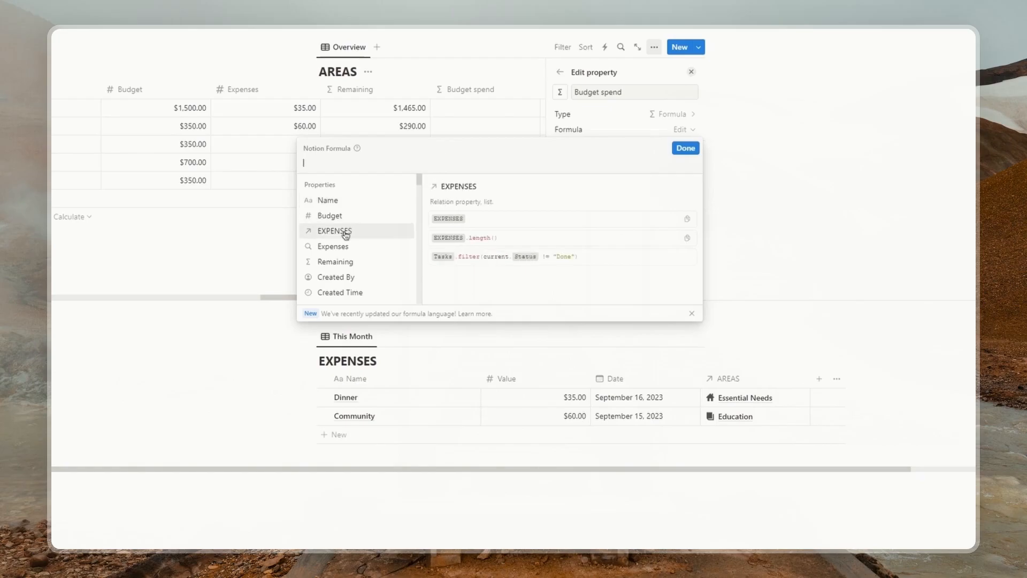
pyautogui.click(326, 252)
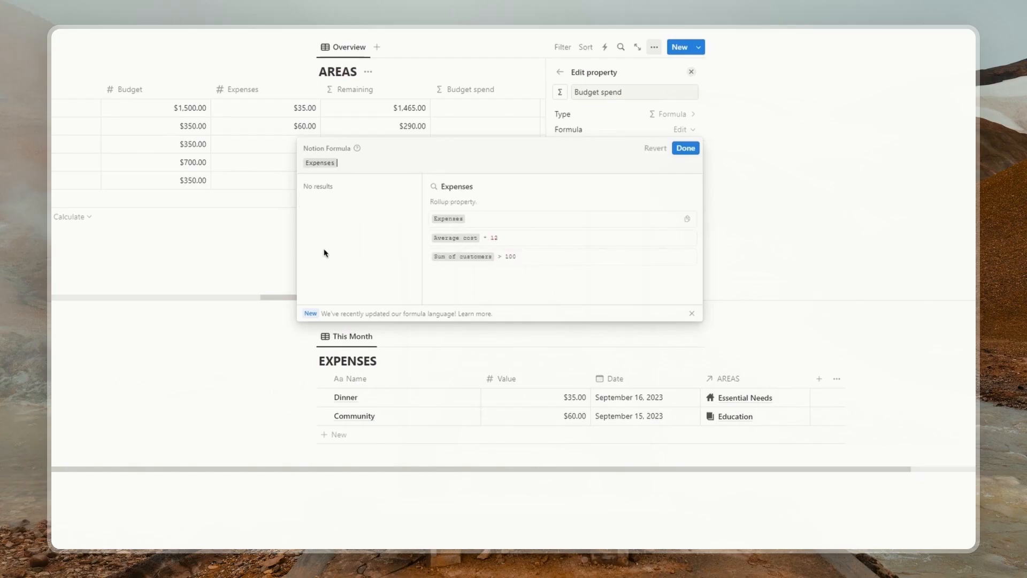
pyautogui.write('/')
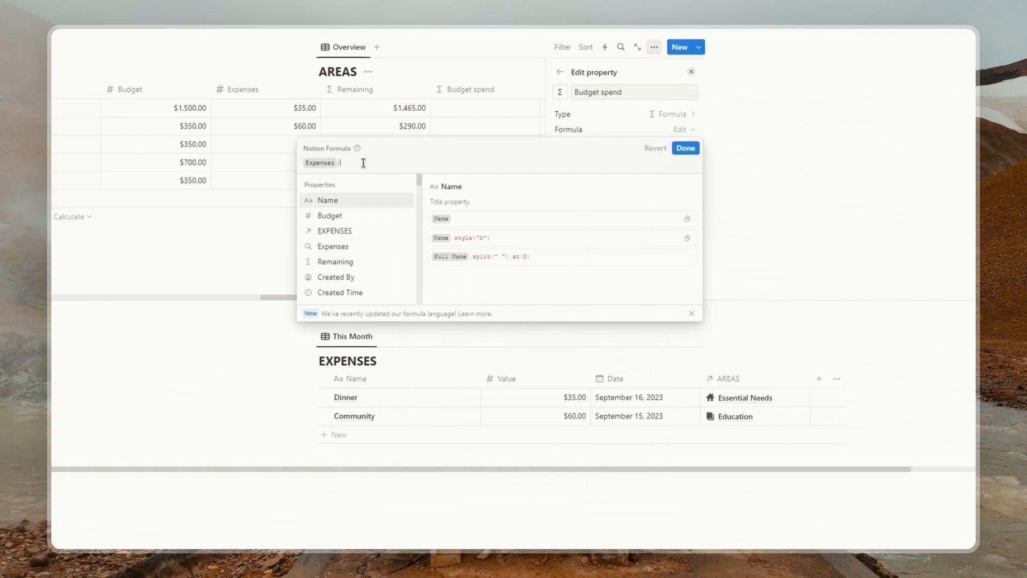
pyautogui.click(348, 238)
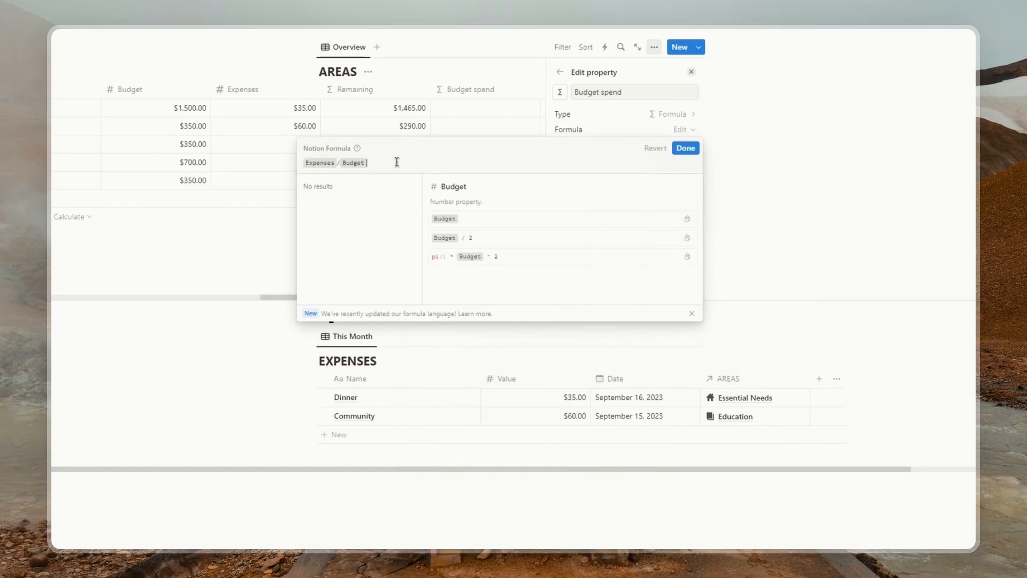
pyautogui.write('*100')
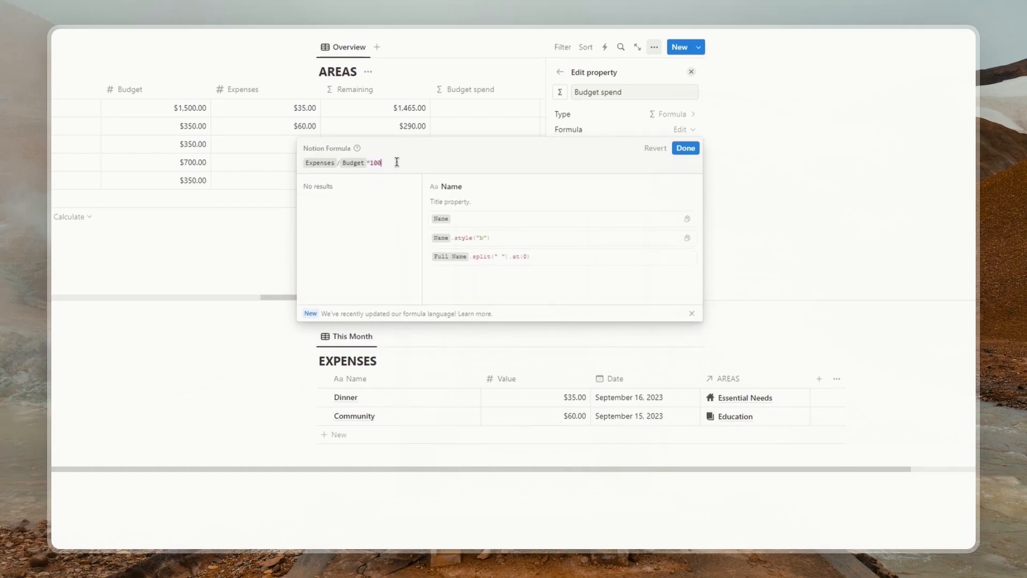
# Wrap the Budget spend expression in round(), divide the result by 100, and save the formula.
pyautogui.click(298, 164)
pyautogui.write('(')
pyautogui.press('Left')
pyautogui.write('round')
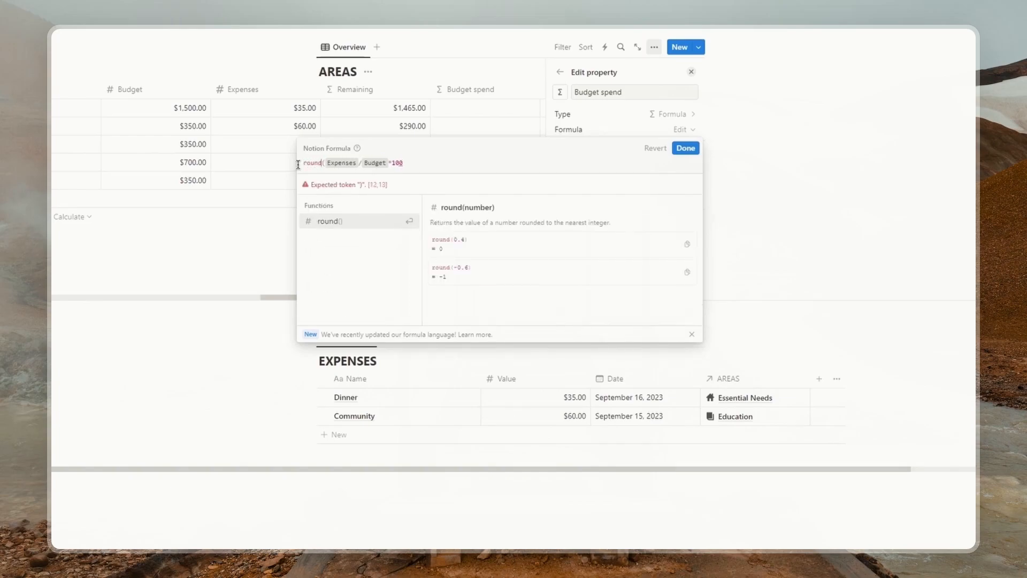
pyautogui.click(420, 159)
pyautogui.write(')')
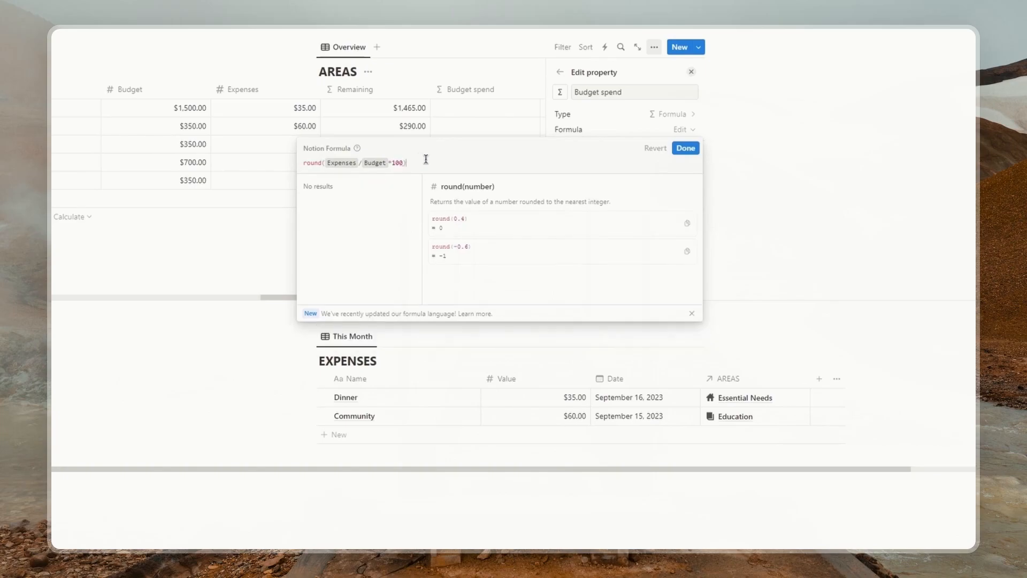
pyautogui.write(' /100')
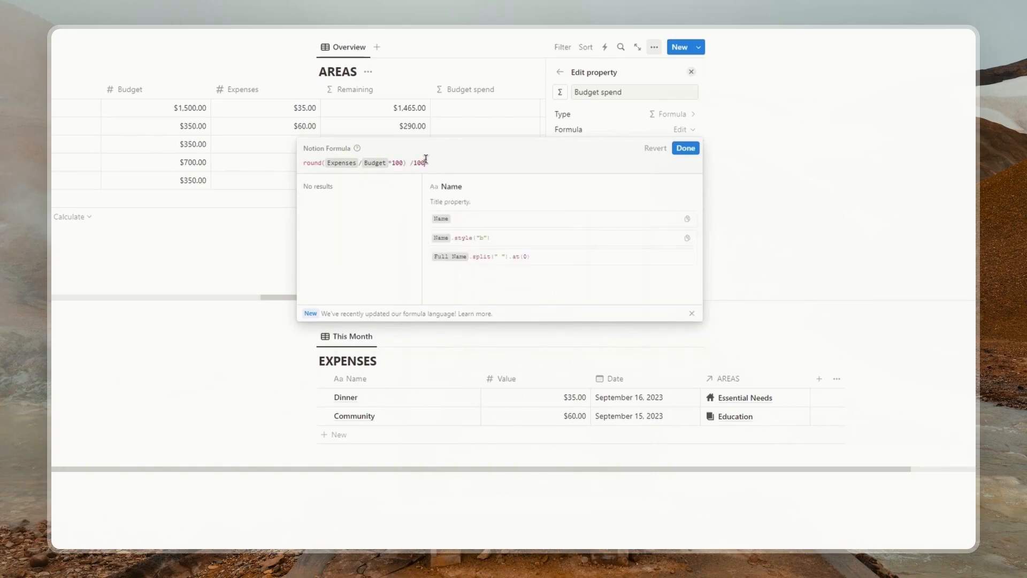
pyautogui.click(685, 147)
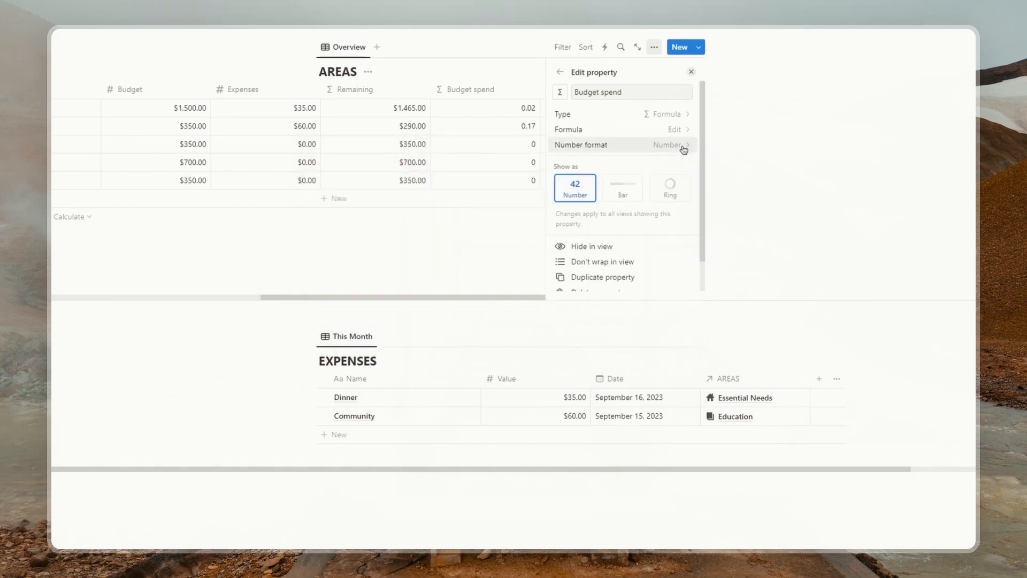
# Format the Budget spend property as Percent and display it as a ring.
pyautogui.click(683, 150)
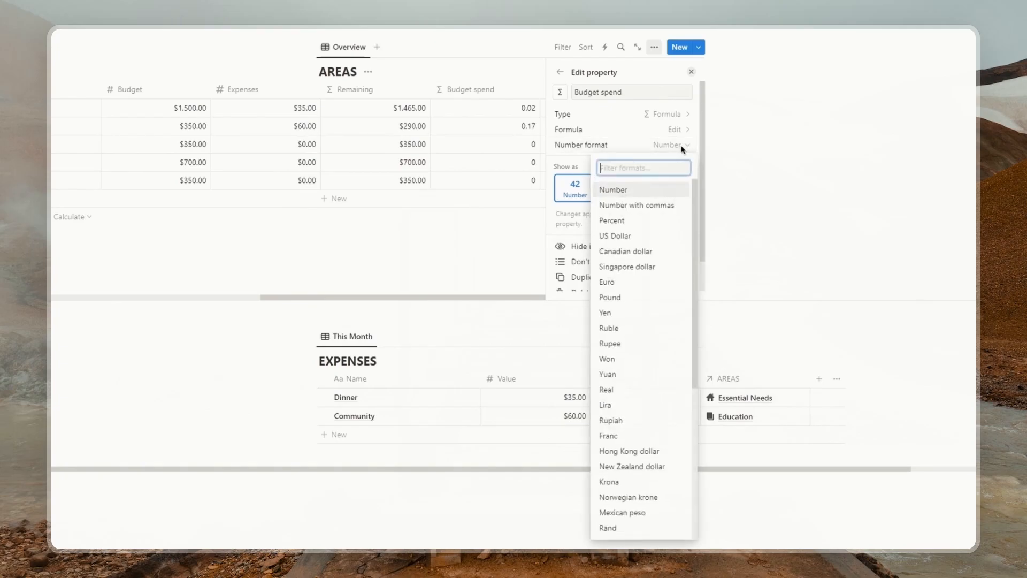
pyautogui.click(636, 219)
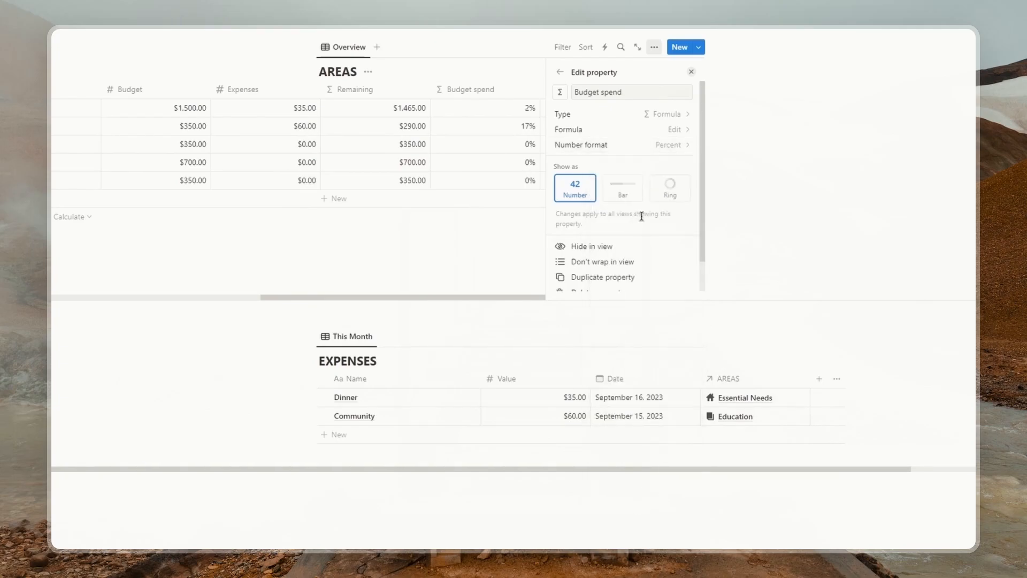
pyautogui.click(672, 190)
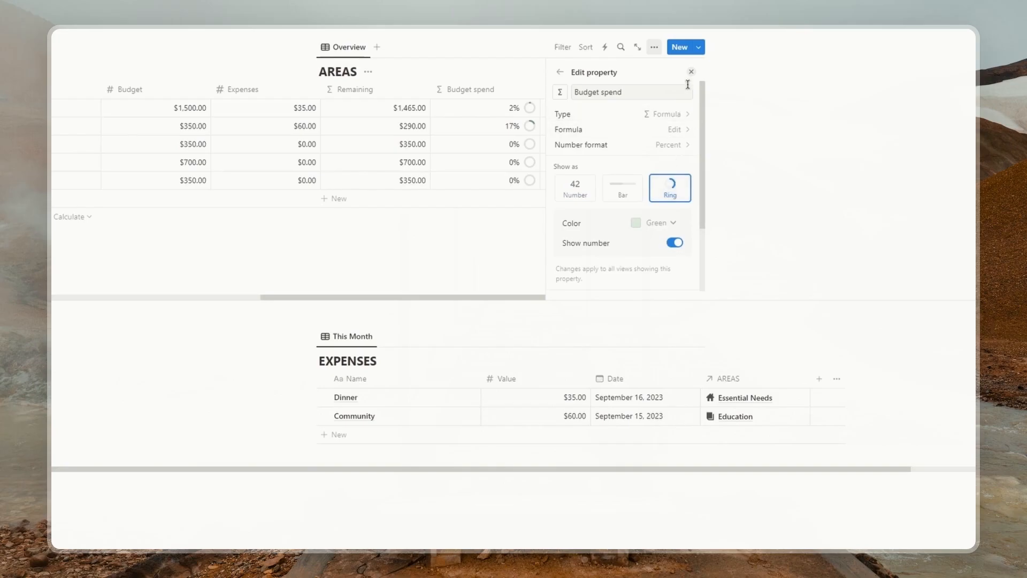
pyautogui.click(691, 72)
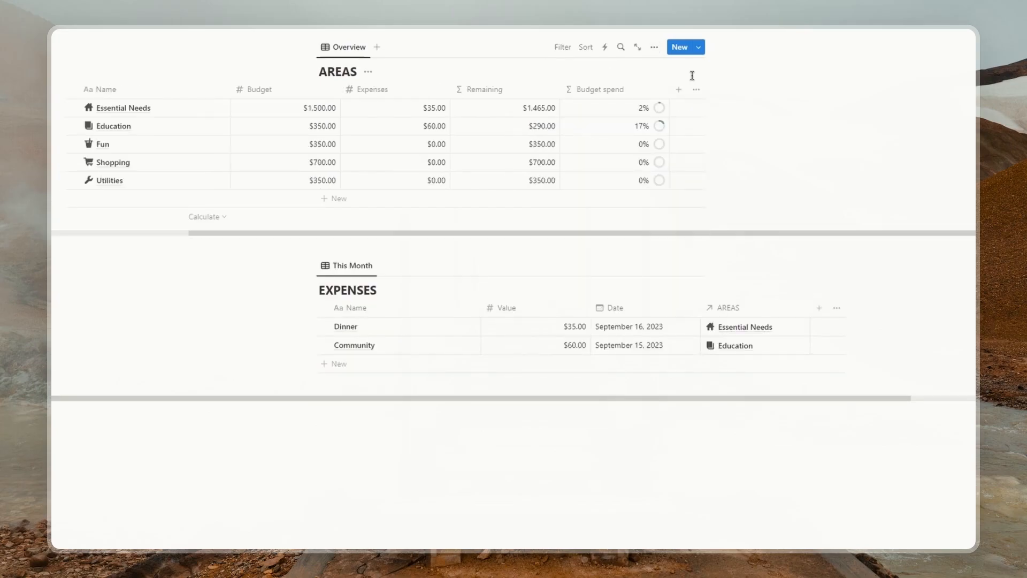
# Insert a callout block between the MONTHLY BUDGET title and the AREAS database.
pyautogui.scroll(3, 651, 248)
pyautogui.hscroll(-5, 642, 252)
pyautogui.click(322, 144)
pyautogui.write('/call')
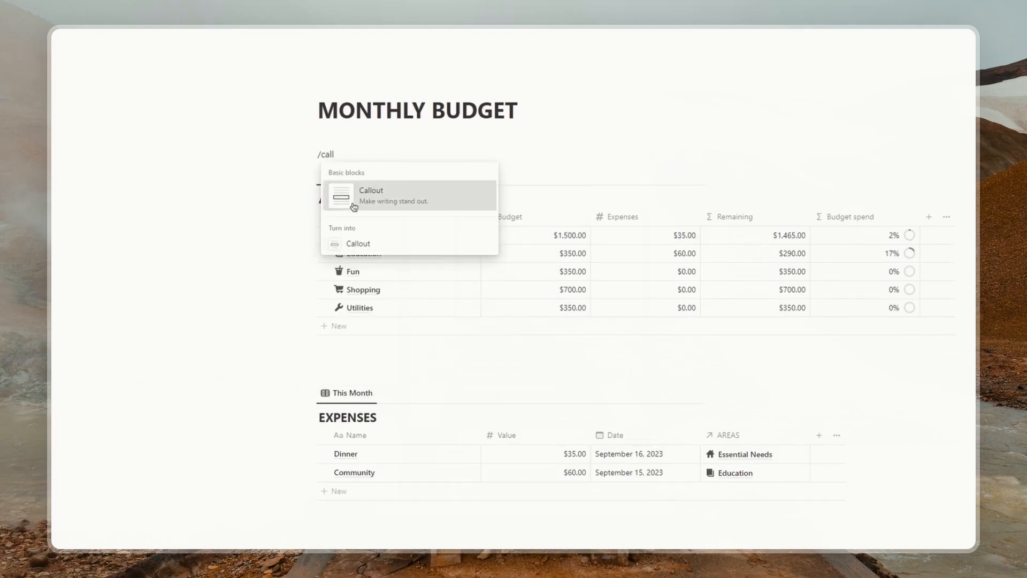
pyautogui.click(354, 207)
# Replace the callout's emoji with the dark outlined circle icon.
pyautogui.click(330, 162)
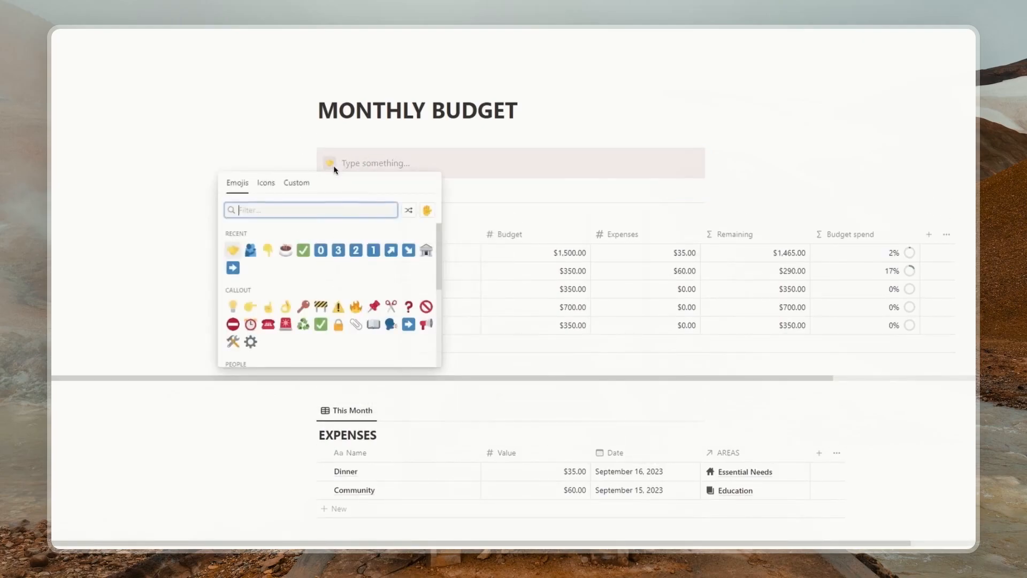
pyautogui.write('cirlce')
pyautogui.click(266, 182)
pyautogui.press('BackSpace')
pyautogui.write('cle')
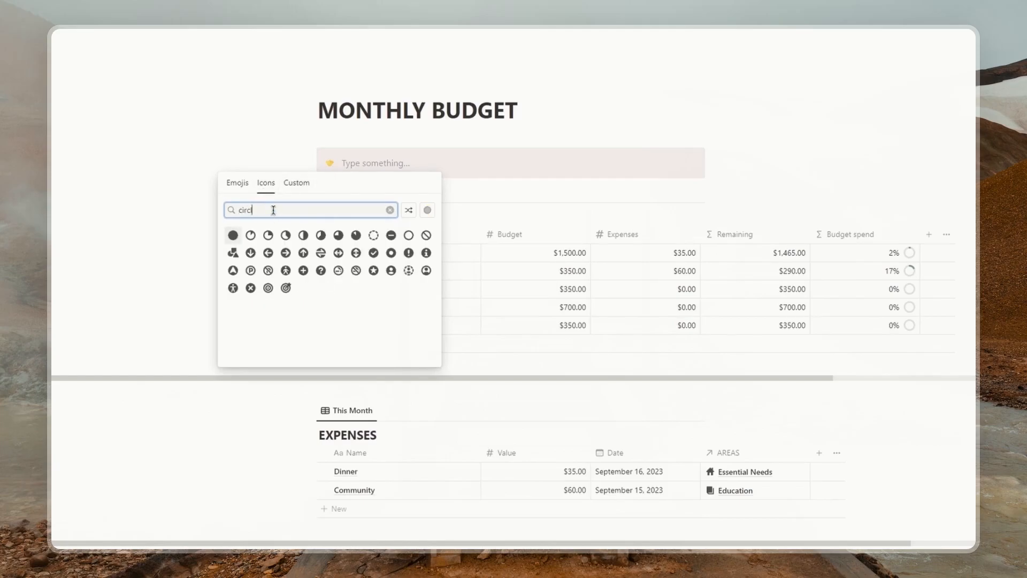
pyautogui.click(408, 235)
pyautogui.click(382, 256)
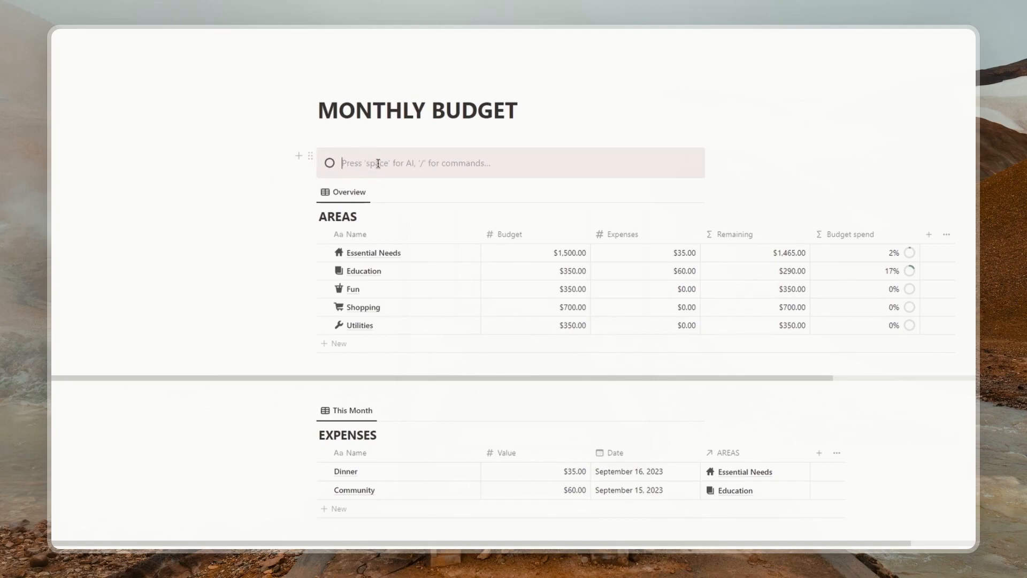
# Enter LIFE AREAS as the callout text and set the callout to the default background.
pyautogui.write('LIFE AREAS')
pyautogui.tripleClick(378, 163)
pyautogui.click(379, 163)
pyautogui.click(310, 156)
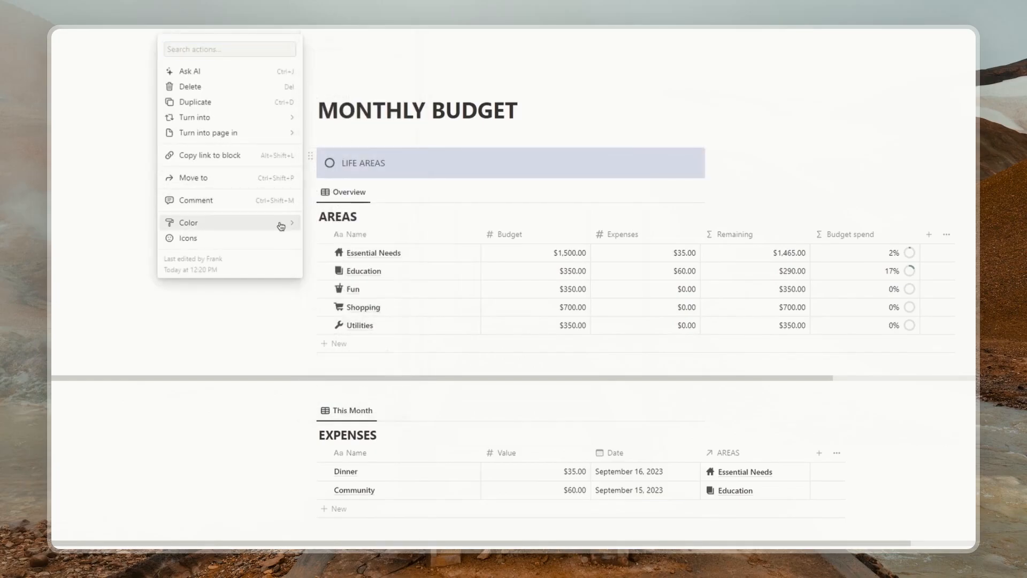
pyautogui.moveTo(280, 223)
pyautogui.click(358, 274)
# Make the LIFE AREAS text in the callout bold.
pyautogui.doubleClick(379, 163)
pyautogui.tripleClick(380, 164)
pyautogui.doubleClick(380, 164)
pyautogui.moveTo(346, 163); pyautogui.dragTo(346, 164)
pyautogui.click(495, 143)
# Move the AREAS database into the LIFE AREAS callout and hide its database title.
pyautogui.click(403, 164)
pyautogui.moveTo(310, 193); pyautogui.dragTo(400, 164)
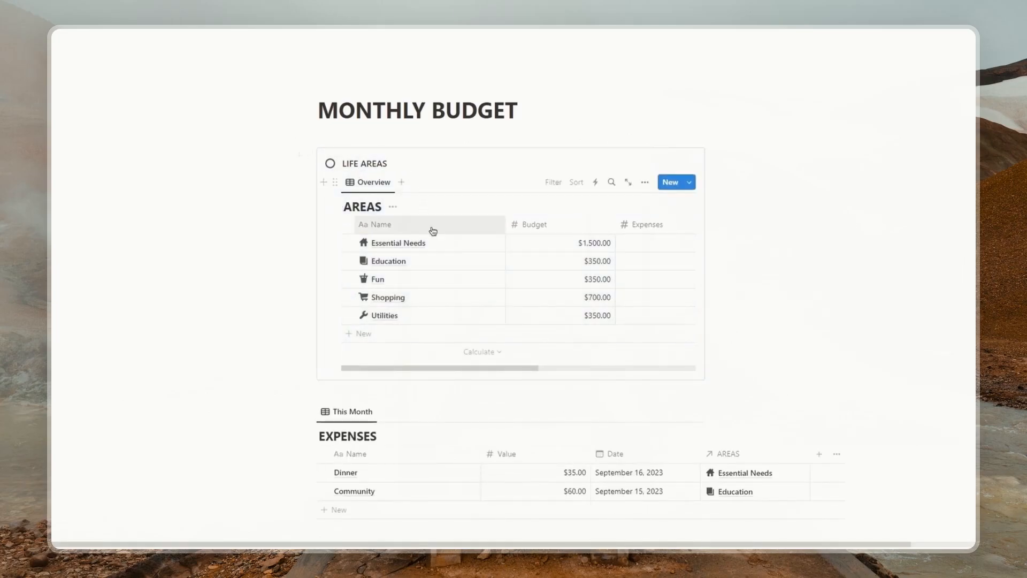
pyautogui.click(390, 208)
pyautogui.click(378, 265)
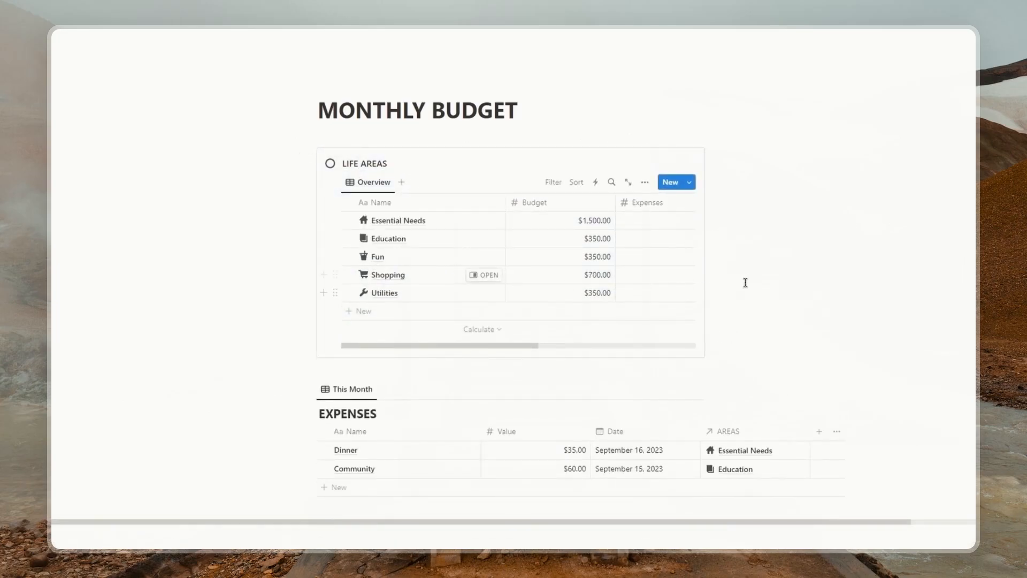
# Change the Budget property's icon to the banknote found by searching the icons for MONE.
pyautogui.click(542, 207)
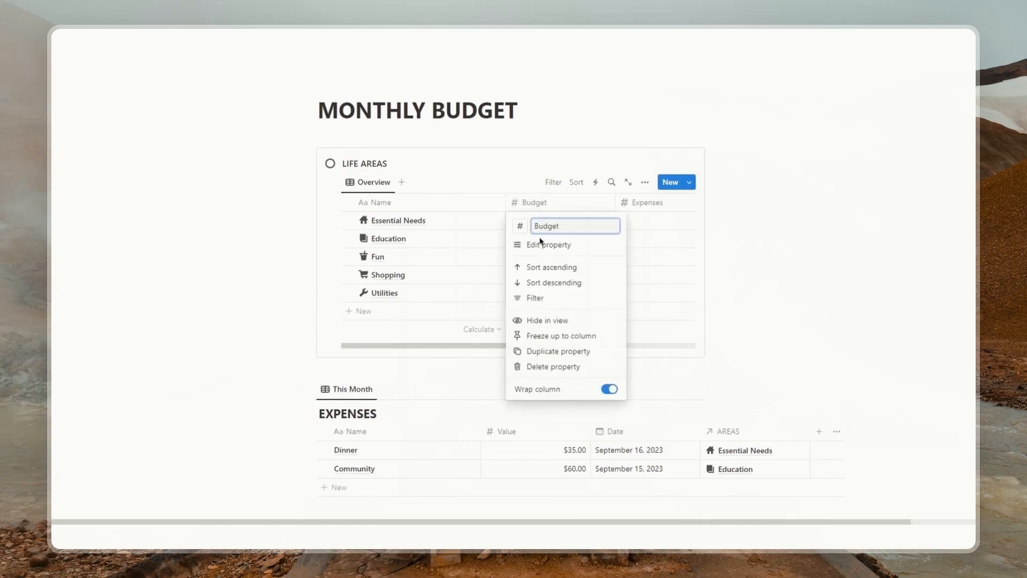
pyautogui.click(521, 228)
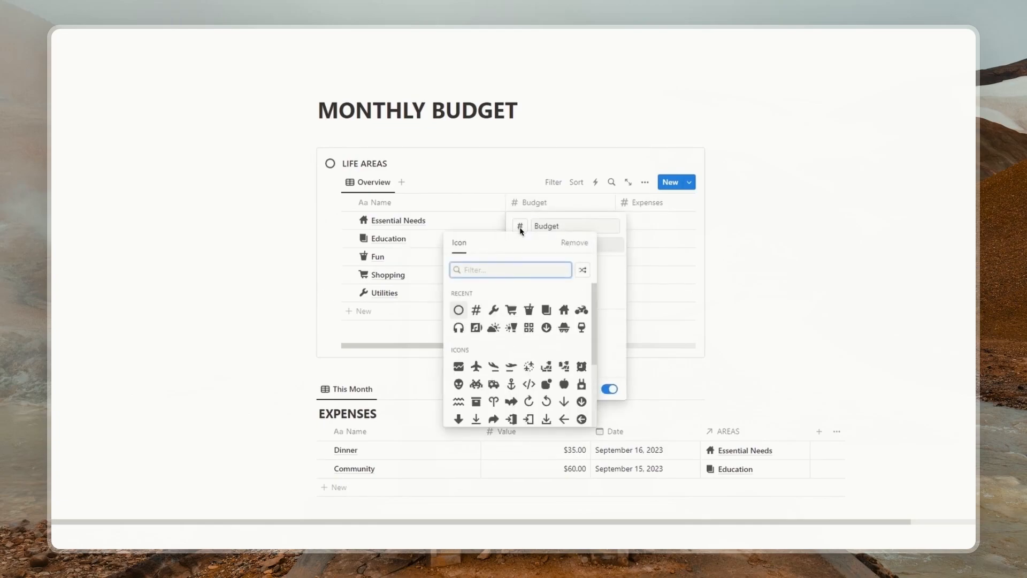
pyautogui.write('MONE')
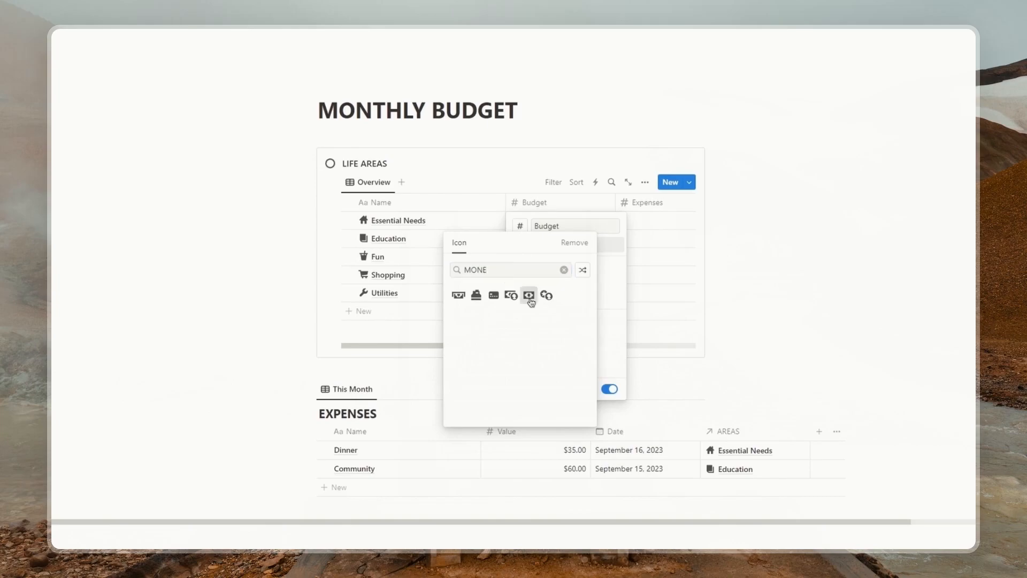
pyautogui.click(530, 296)
pyautogui.press('Escape')
# Change the Remaining property's icon to the # symbol.
pyautogui.hscroll(5, 550, 254)
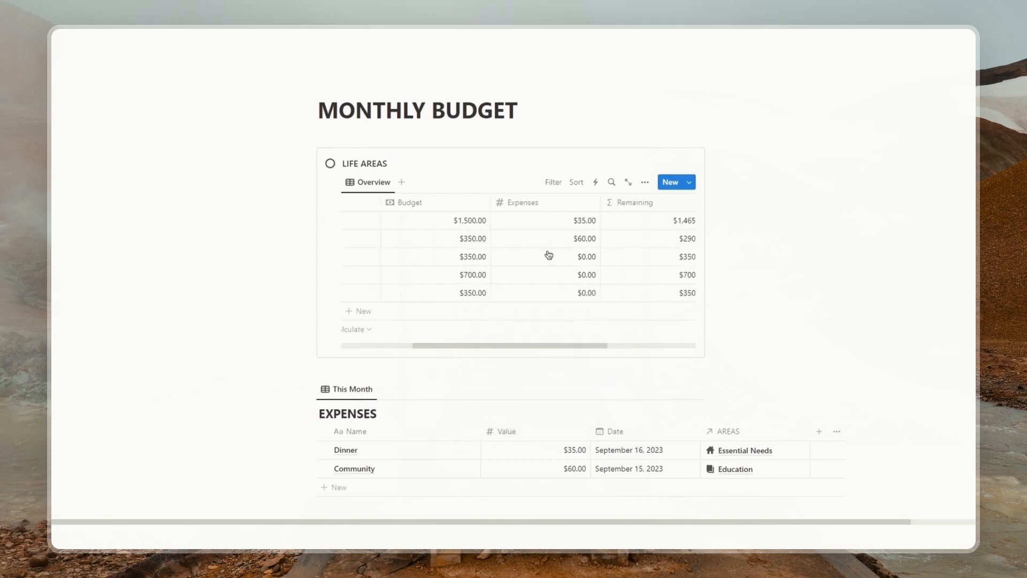
pyautogui.hscroll(2, 548, 254)
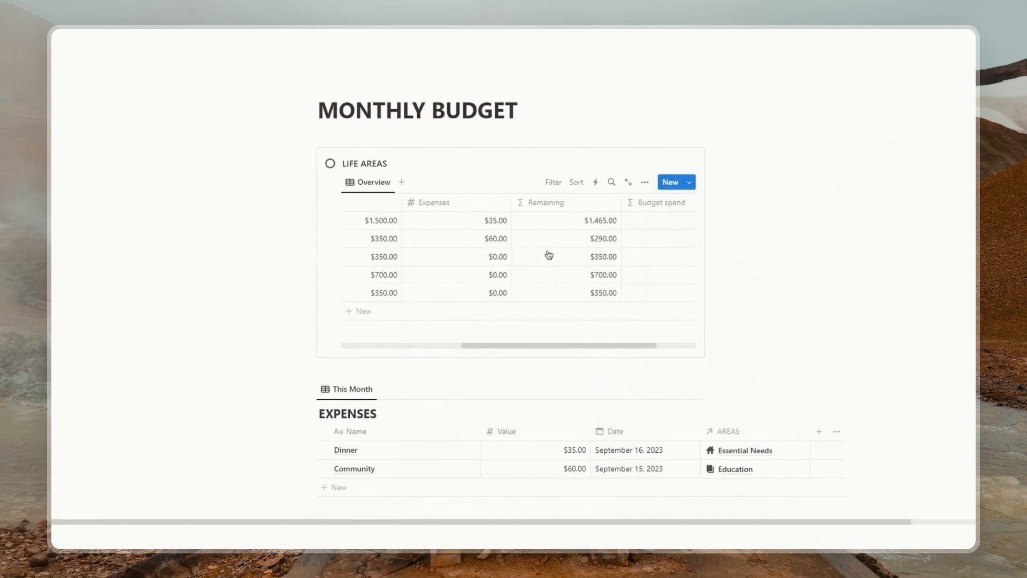
pyautogui.click(543, 202)
pyautogui.click(526, 226)
pyautogui.click(499, 309)
pyautogui.press('Escape')
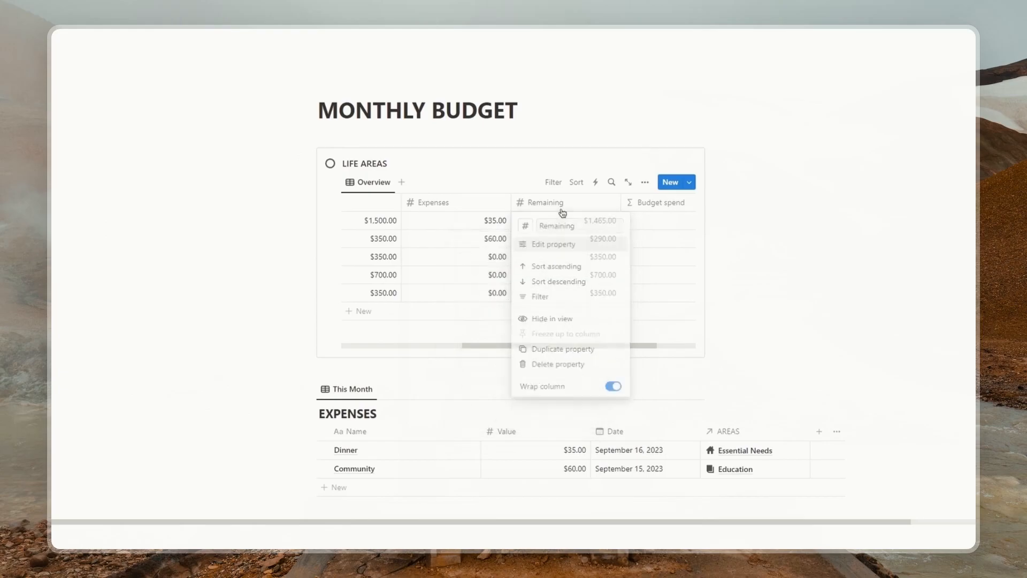
# Change the Budget spend property's icon to the pie chart found by searching the icons for CHART.
pyautogui.hscroll(2, 560, 213)
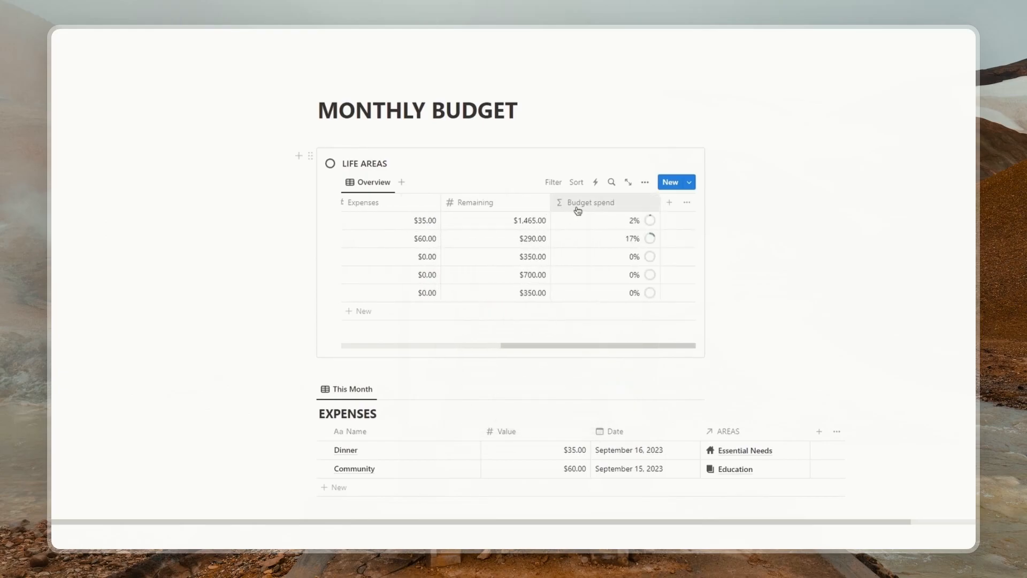
pyautogui.click(577, 205)
pyautogui.click(565, 226)
pyautogui.write('CHART')
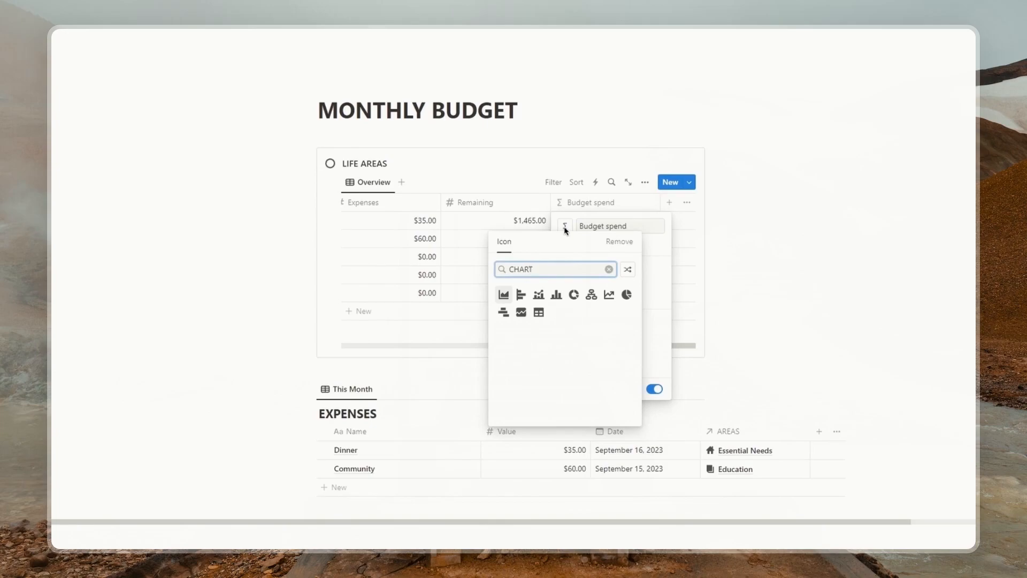
pyautogui.click(627, 294)
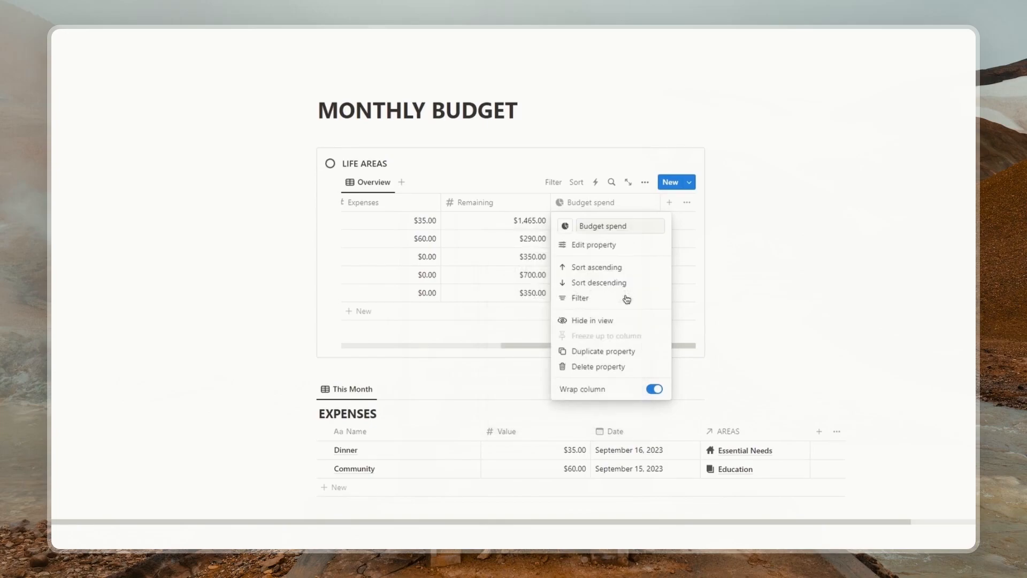
pyautogui.click(619, 209)
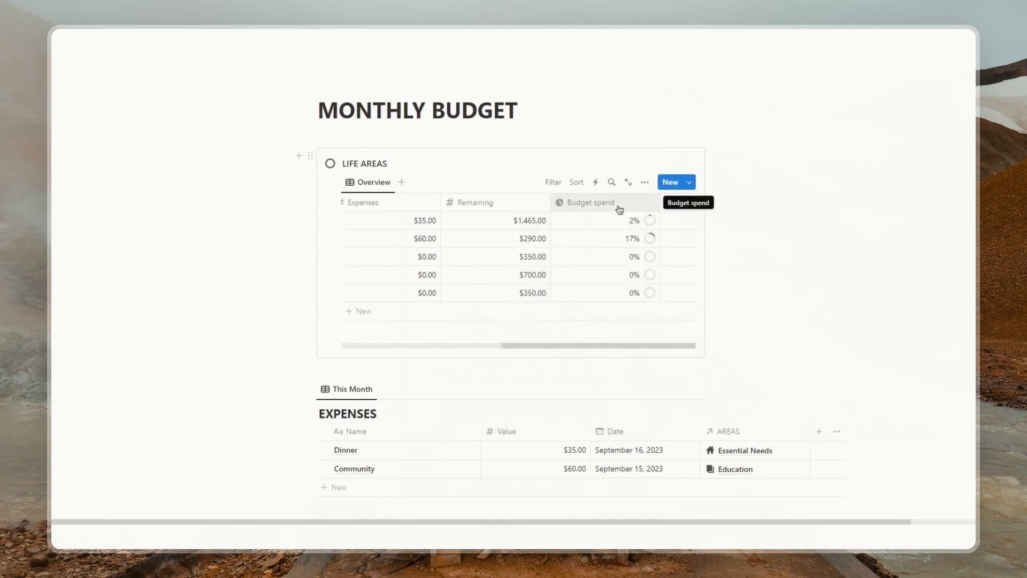
pyautogui.click(619, 313)
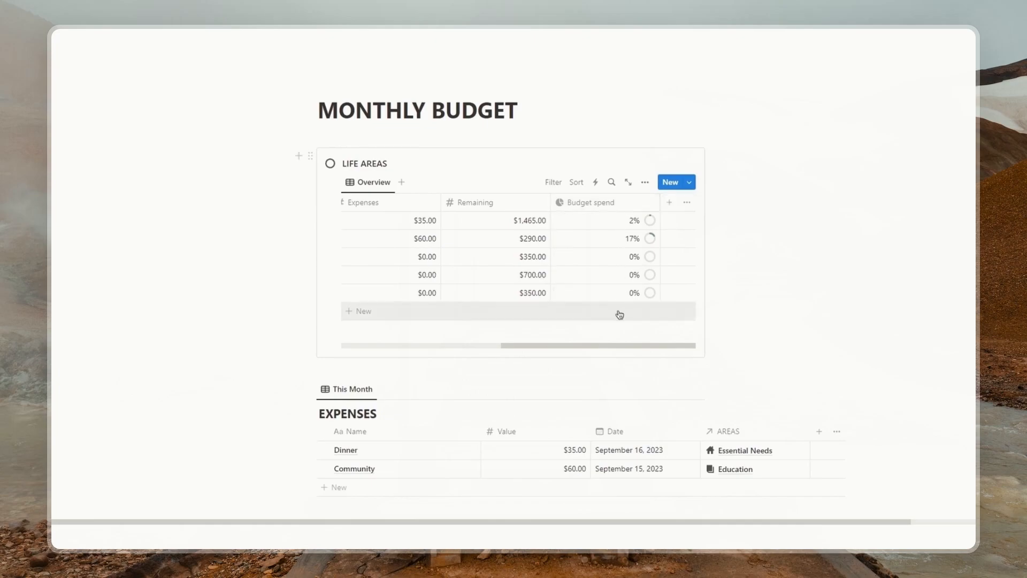
pyautogui.click(347, 310)
pyautogui.press('Delete')
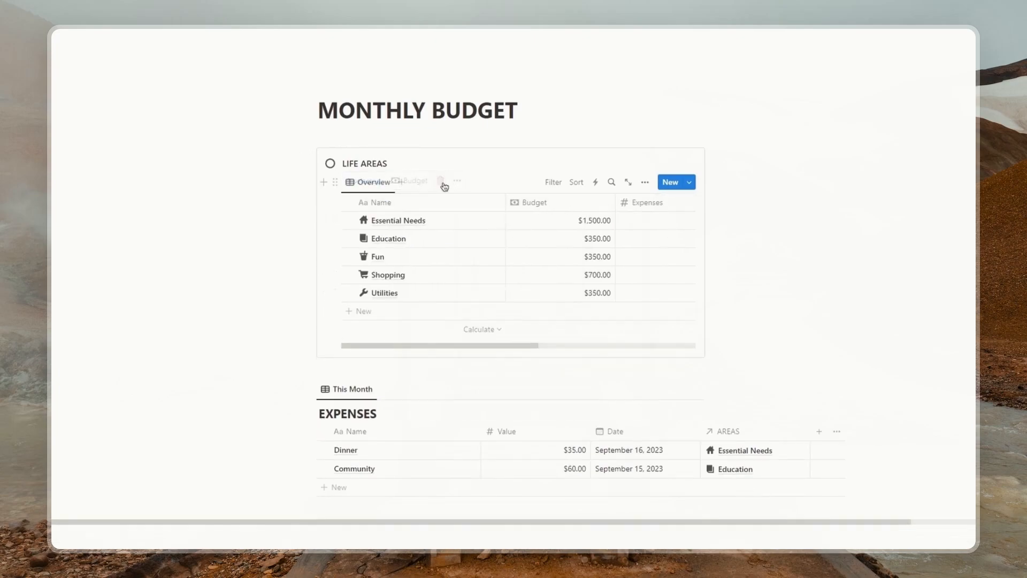
# Add Sum calculations below the Budget and Expenses columns of the AREAS table.
pyautogui.click(594, 329)
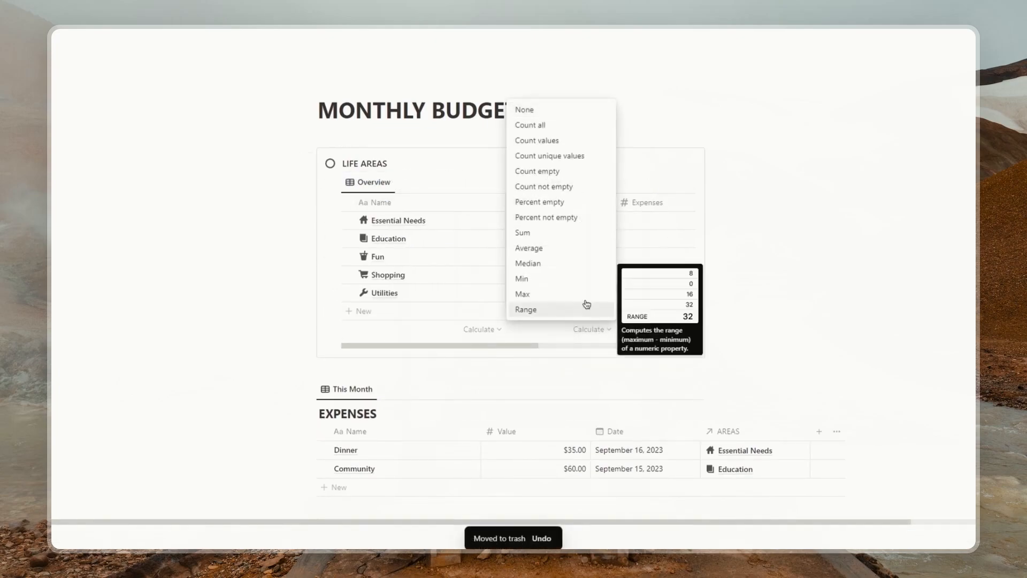
pyautogui.click(585, 331)
pyautogui.click(584, 331)
pyautogui.click(553, 234)
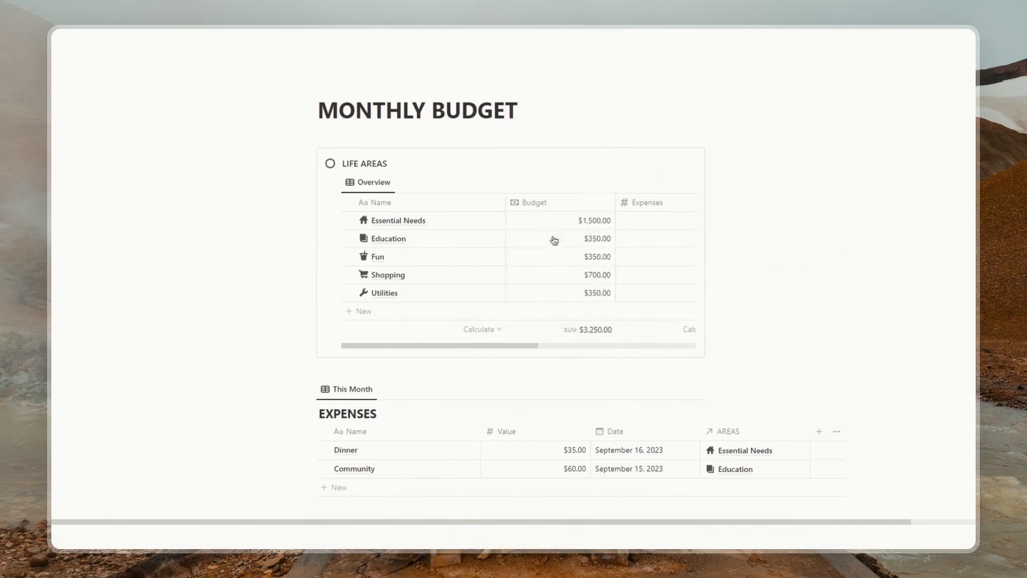
pyautogui.hscroll(3, 559, 333)
pyautogui.click(595, 332)
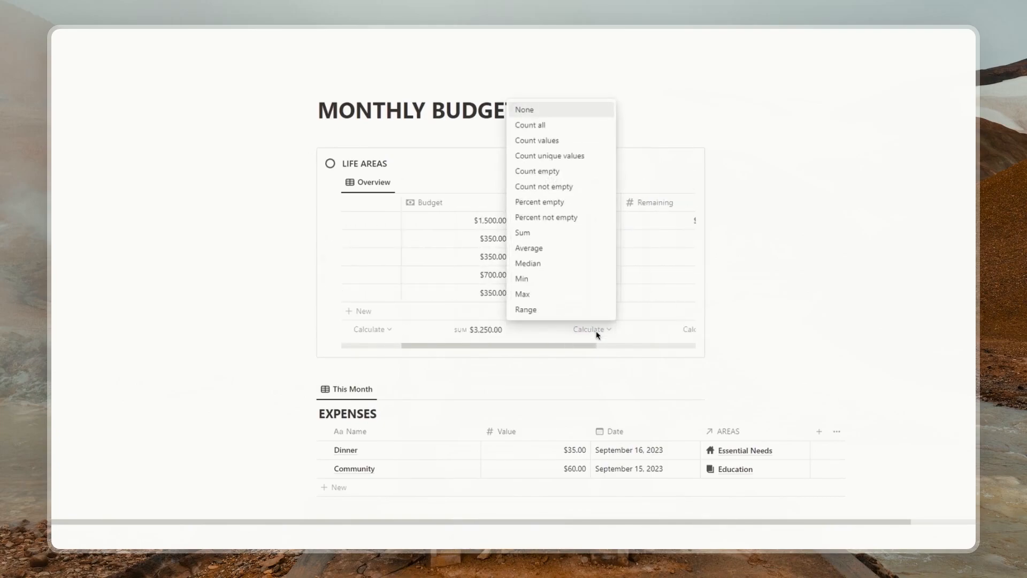
pyautogui.click(572, 238)
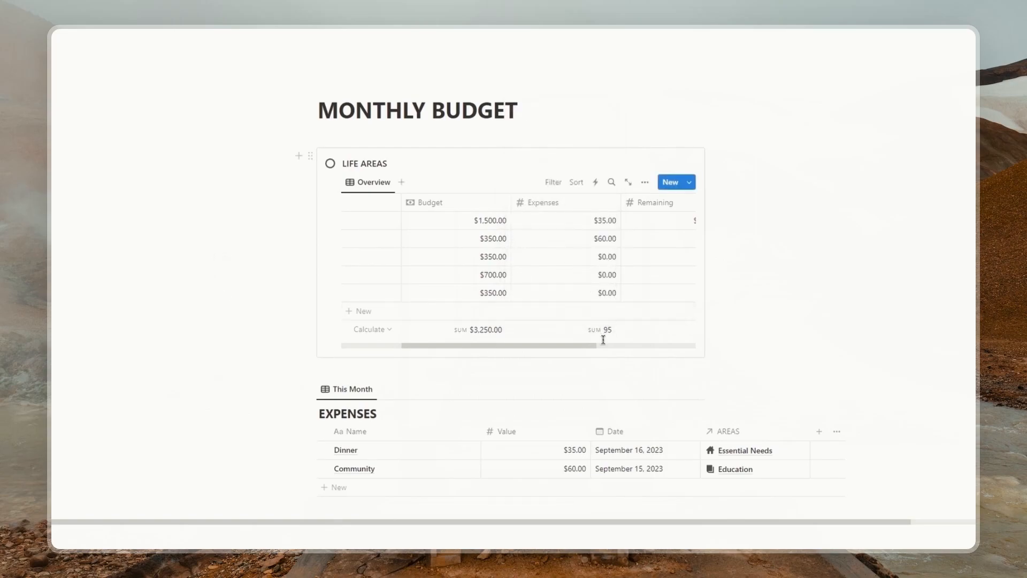
# Add a formula property named Spending to the AREAS database.
pyautogui.hscroll(1, 603, 339)
pyautogui.hscroll(1, 603, 339)
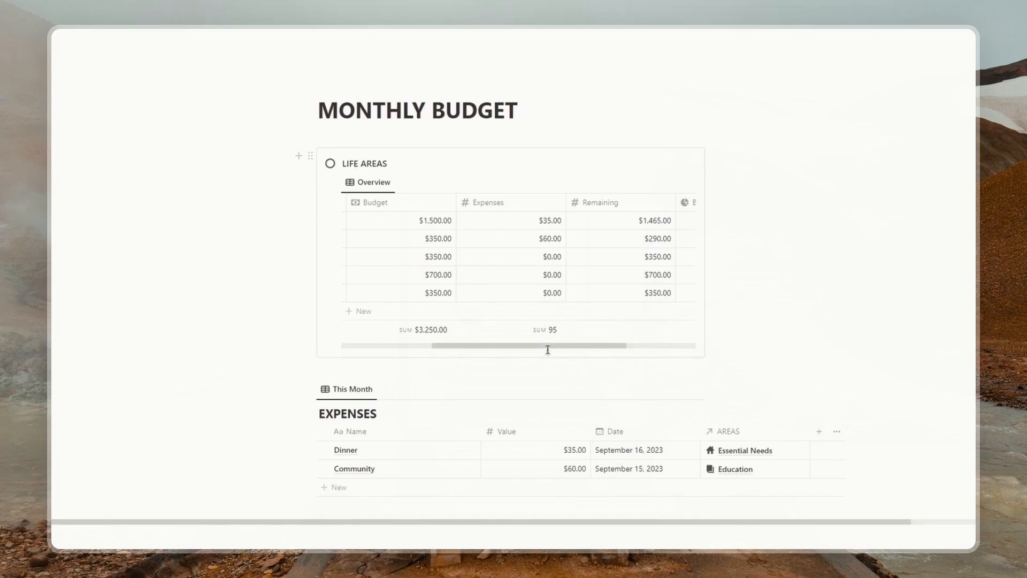
pyautogui.hscroll(3, 501, 275)
pyautogui.click(674, 203)
pyautogui.write('FORMULA')
pyautogui.click(578, 270)
pyautogui.write('Spending')
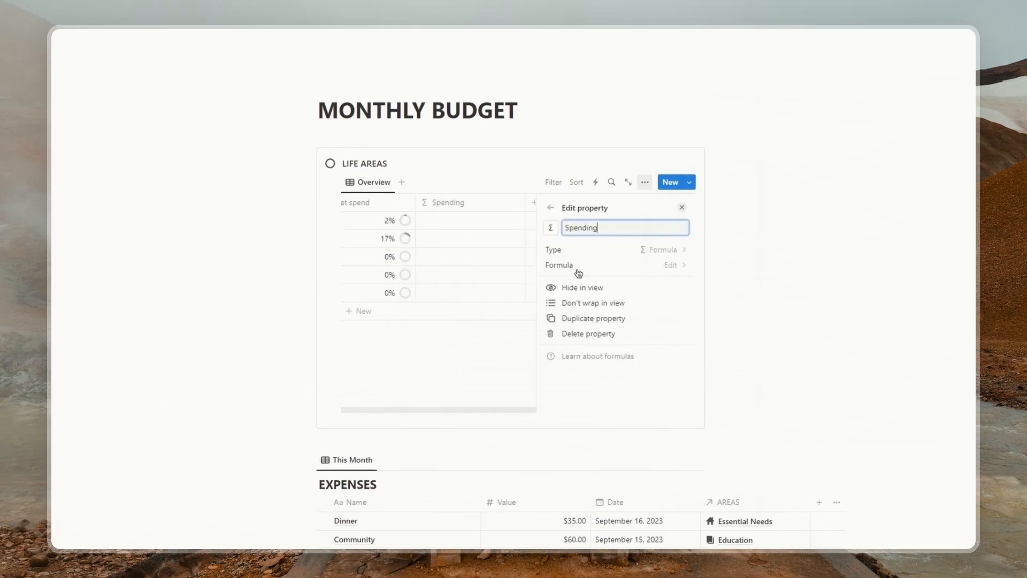
# Set the Spending formula to return the Expenses rollup and format it as US Dollar.
pyautogui.click(669, 267)
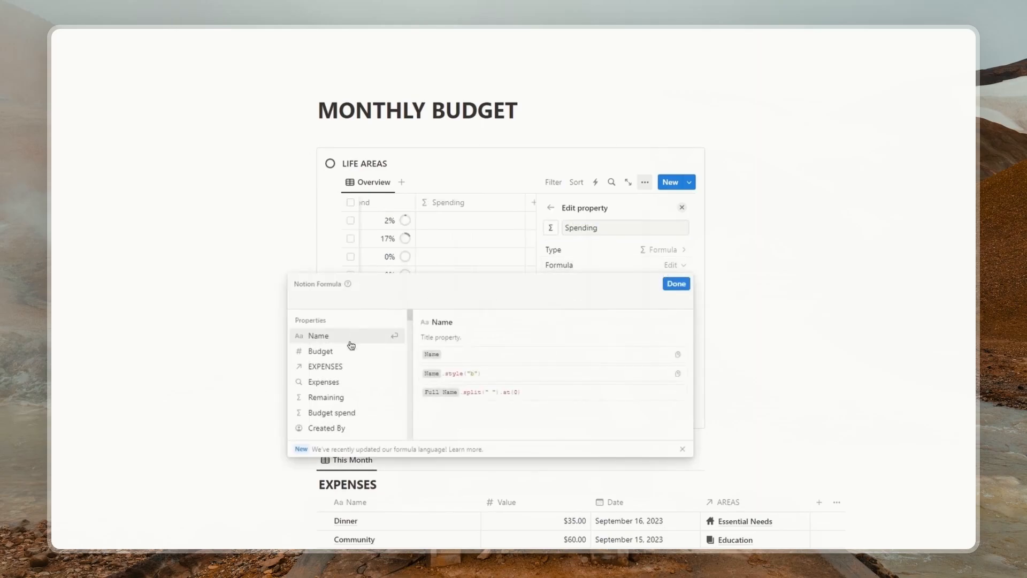
pyautogui.click(328, 383)
pyautogui.click(676, 283)
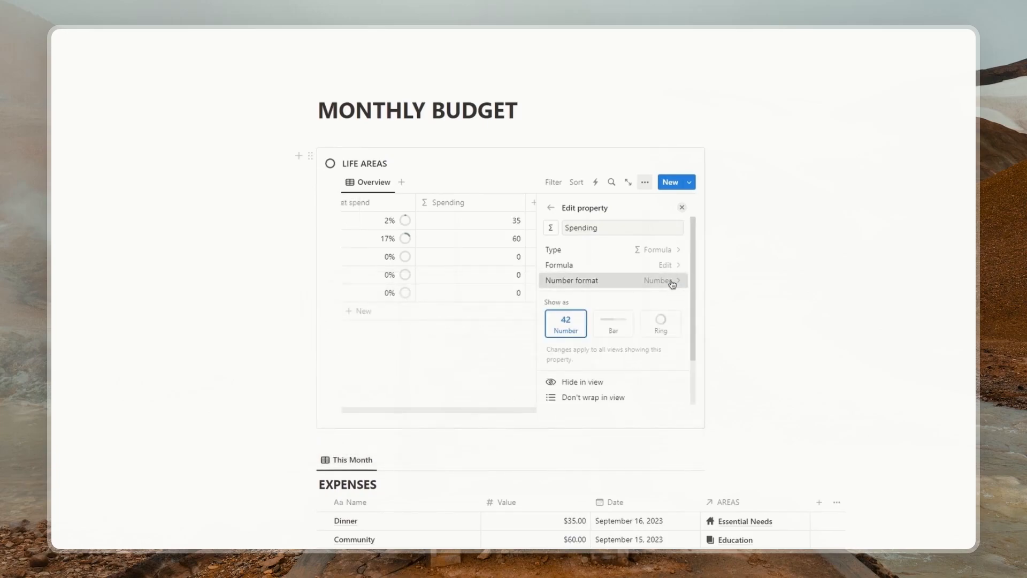
pyautogui.click(672, 280)
pyautogui.click(621, 257)
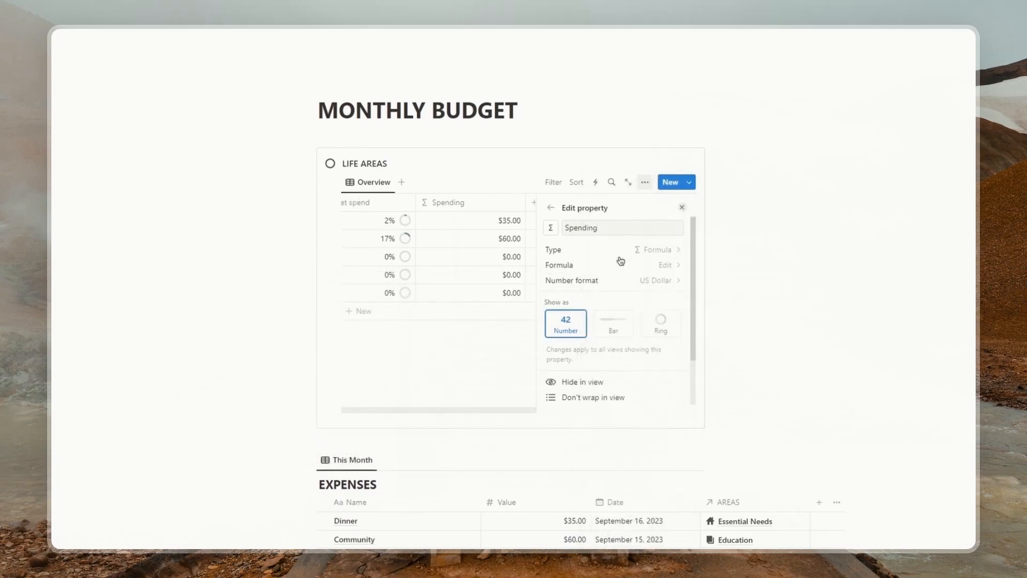
# Change the Spending property's icon to the # symbol and finish editing the property.
pyautogui.click(551, 228)
pyautogui.click(507, 310)
pyautogui.click(684, 207)
# Move the Spending column between Budget and Expenses and add a Sum calculation below it.
pyautogui.moveTo(611, 205); pyautogui.dragTo(585, 203)
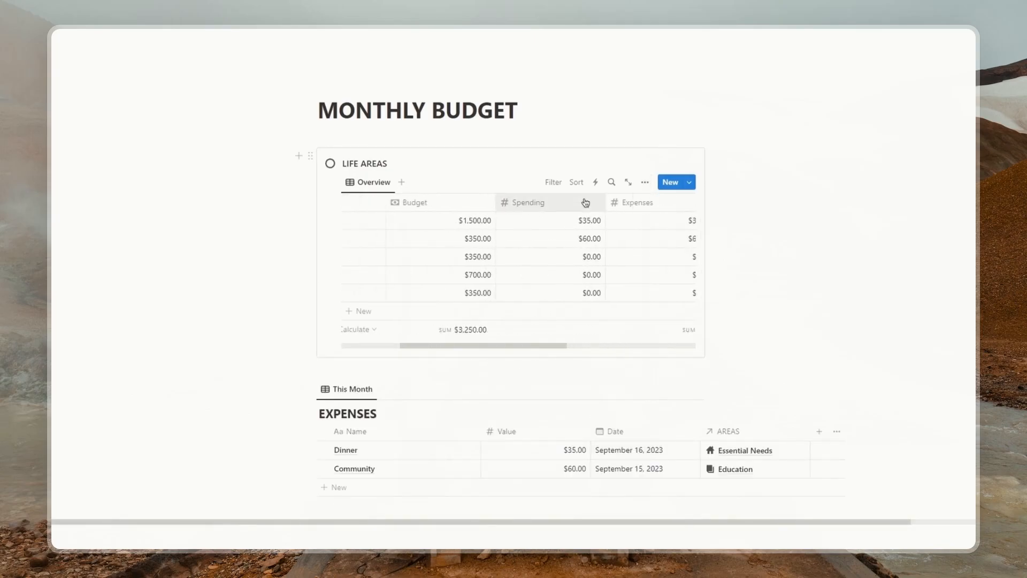
pyautogui.hscroll(2, 551, 262)
pyautogui.click(463, 329)
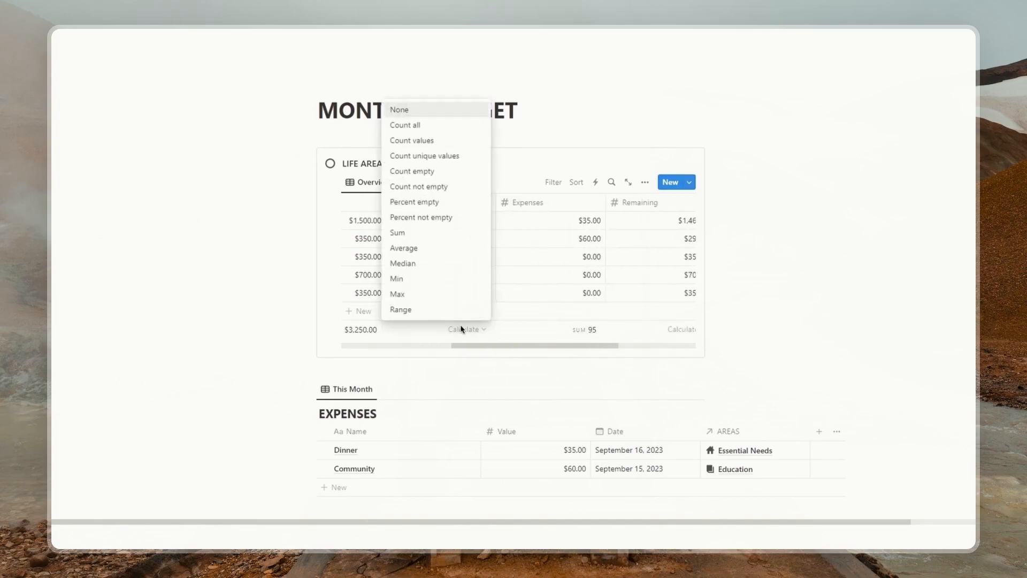
pyautogui.click(429, 235)
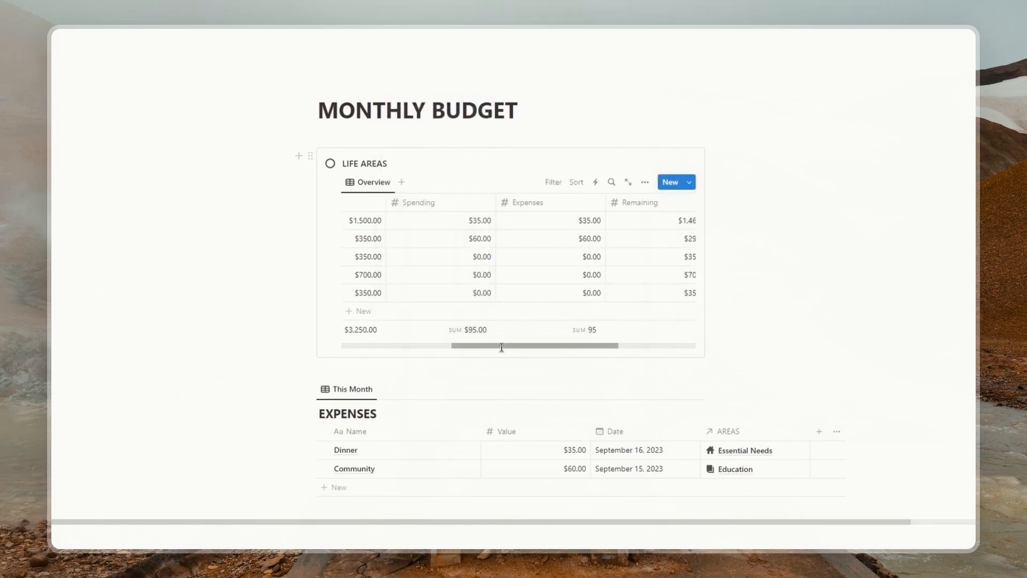
# Hide the Expenses column in the LIFE AREAS table and add a Sum calculation below the Remaining column.
pyautogui.click(535, 205)
pyautogui.click(539, 321)
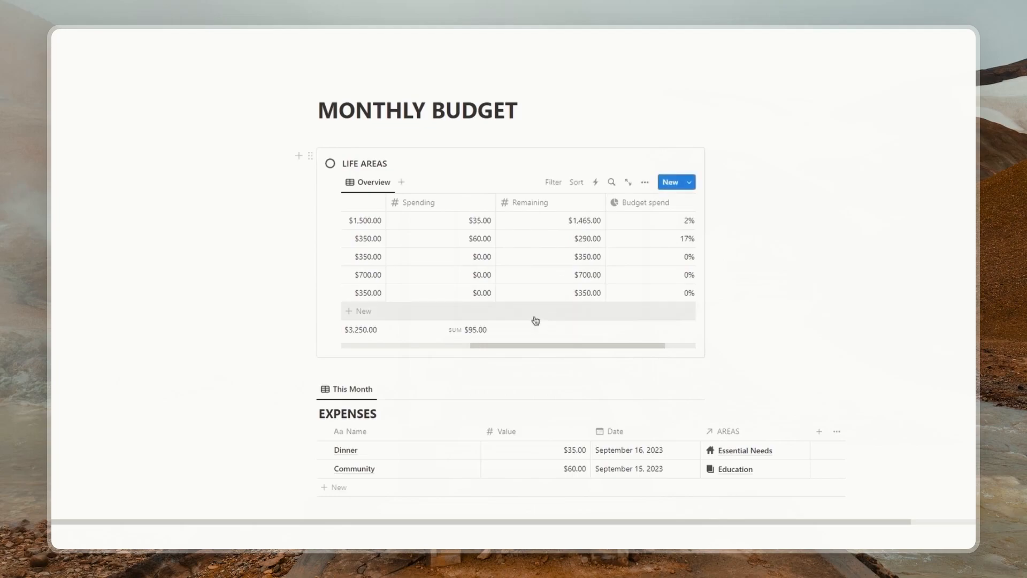
pyautogui.hscroll(2, 534, 321)
pyautogui.click(522, 328)
pyautogui.click(501, 235)
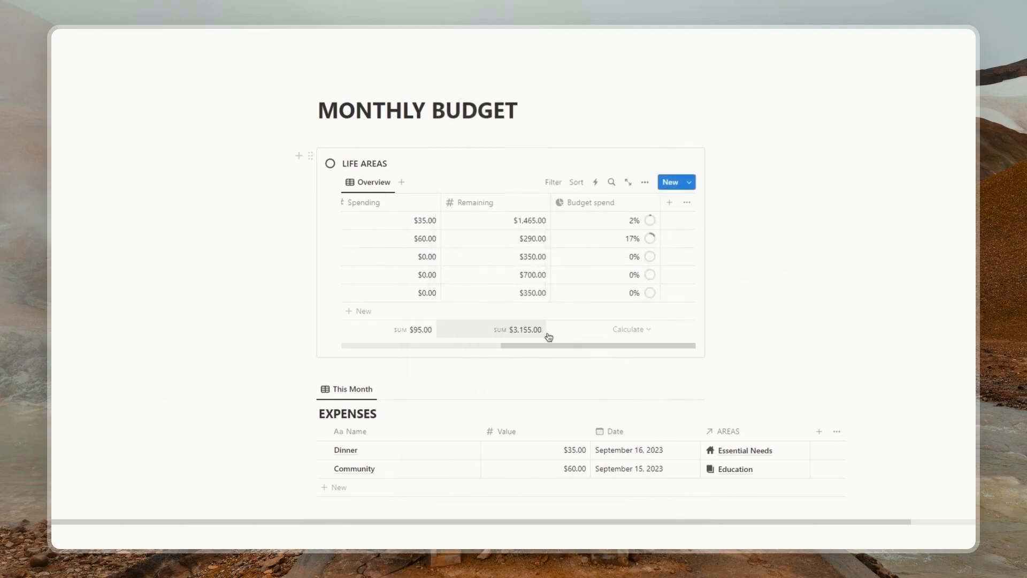
# Add an Average calculation below the Budget spend column in the LIFE AREAS table.
pyautogui.click(631, 331)
pyautogui.click(603, 256)
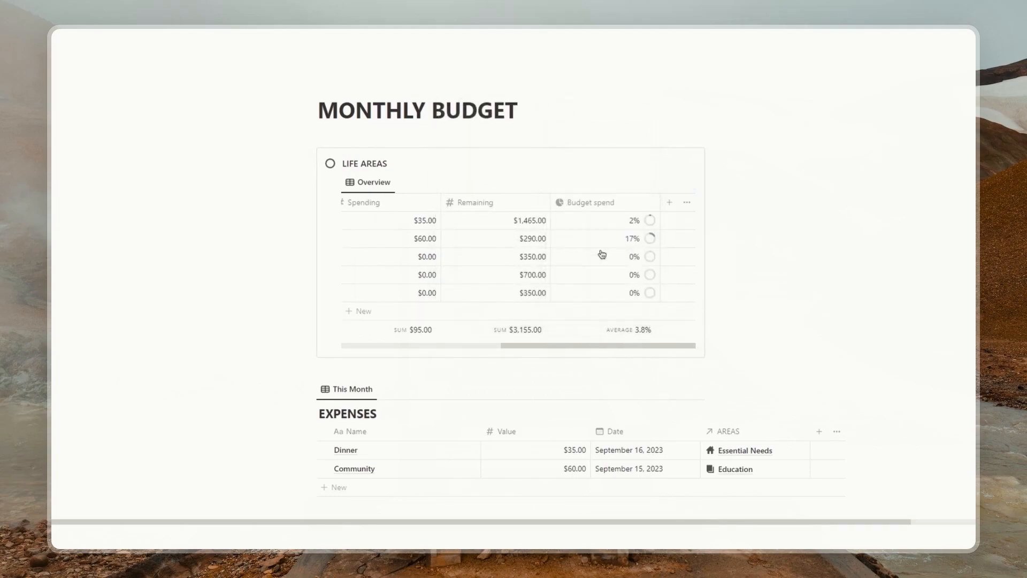
pyautogui.hscroll(-3, 603, 273)
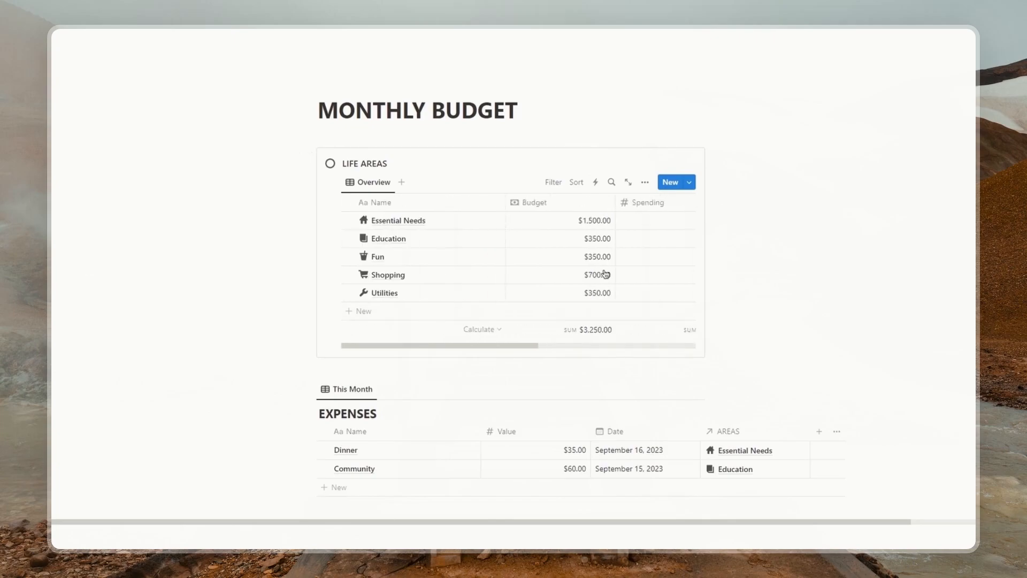
# Insert a callout between the LIFE AREAS block and the EXPENSES database, with a diagonal down-right arrow as its icon.
pyautogui.scroll(-3, 766, 262)
pyautogui.click(353, 241)
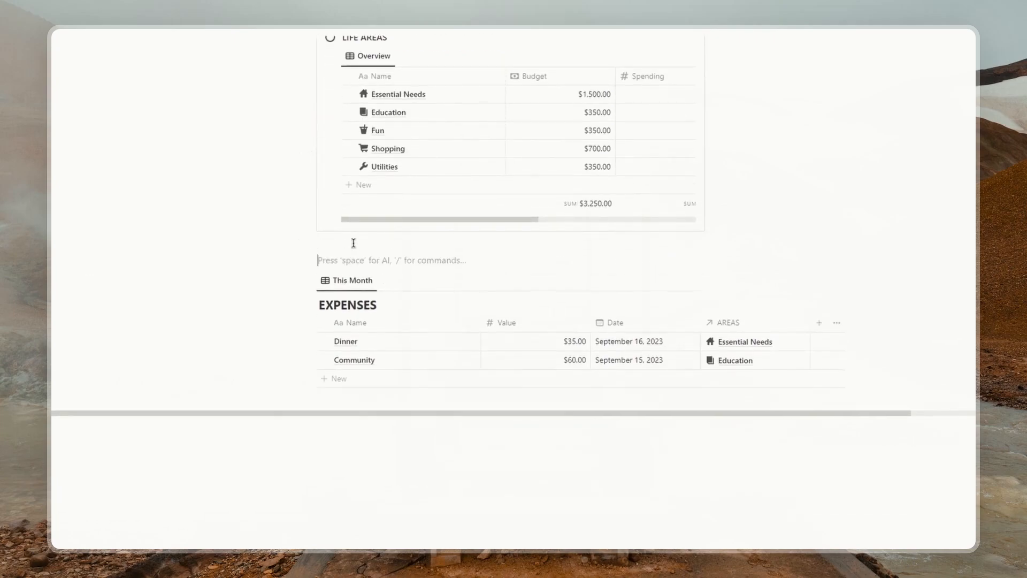
pyautogui.write('/callo')
pyautogui.press('Return')
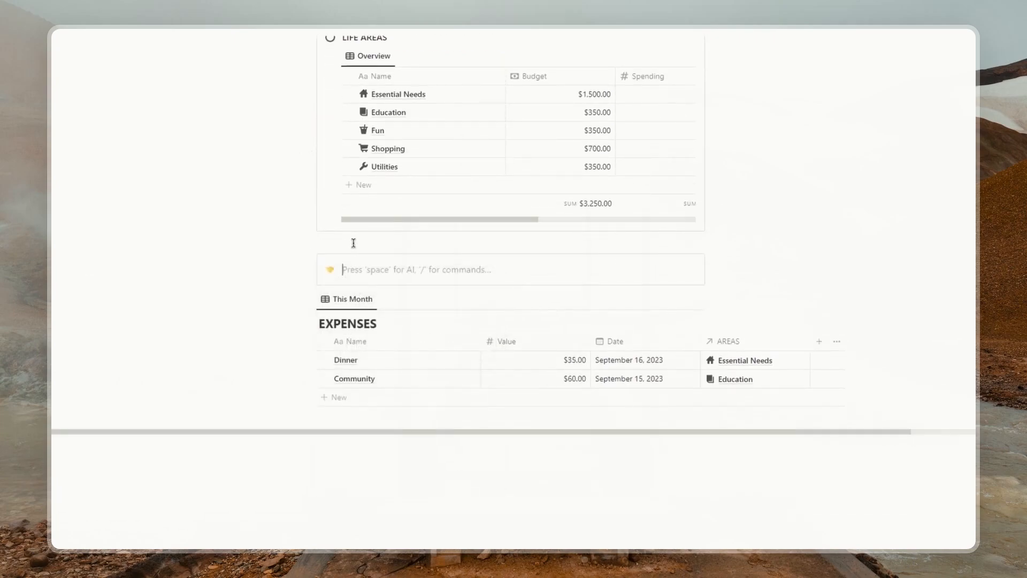
pyautogui.click(331, 272)
pyautogui.click(265, 289)
pyautogui.write('arrow')
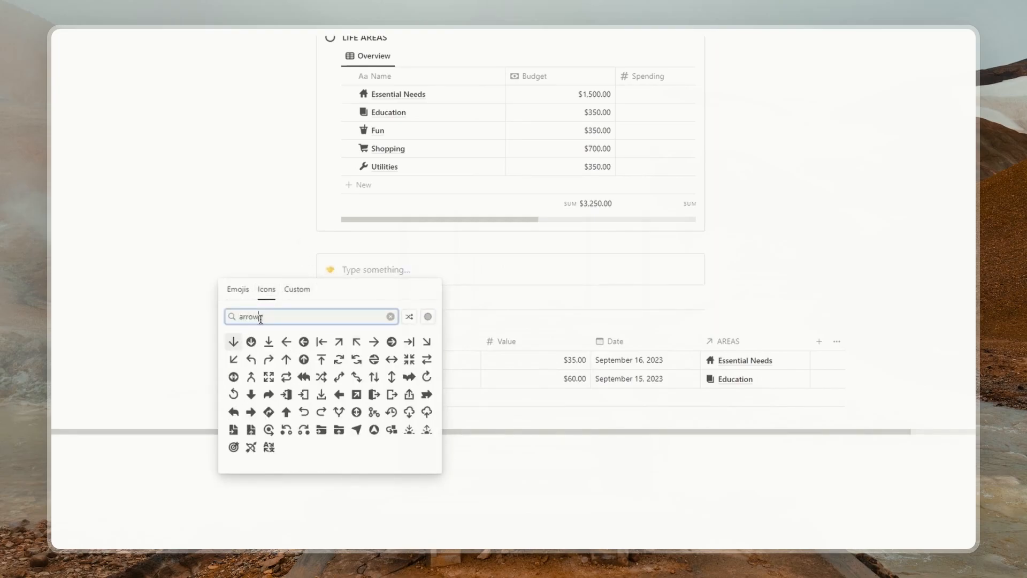
pyautogui.click(426, 341)
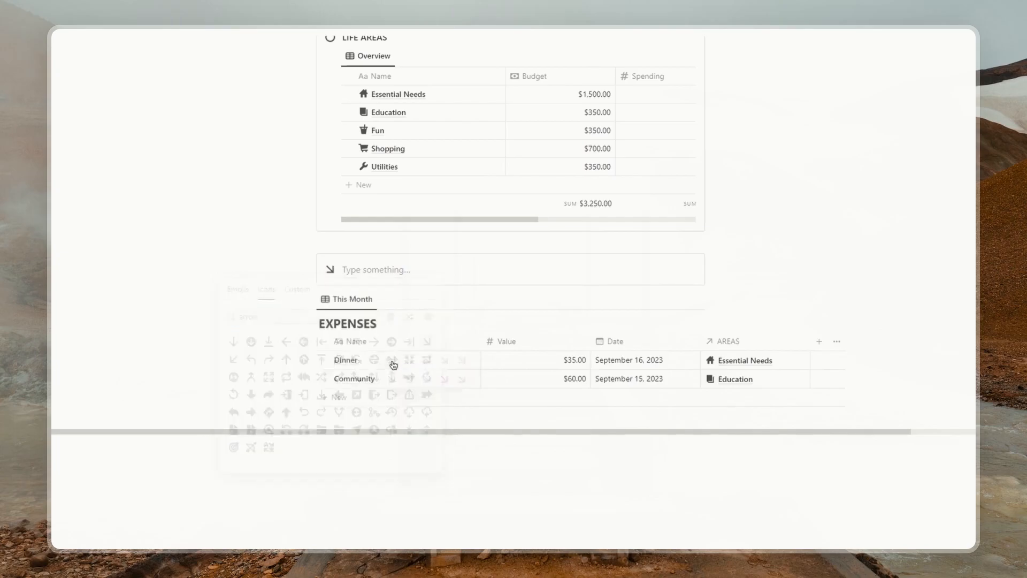
# Label the new callout EXPENSES and move the EXPENSES database inside it below the label.
pyautogui.write('ex')
pyautogui.press('BackSpace')
pyautogui.write('EXPENSS')
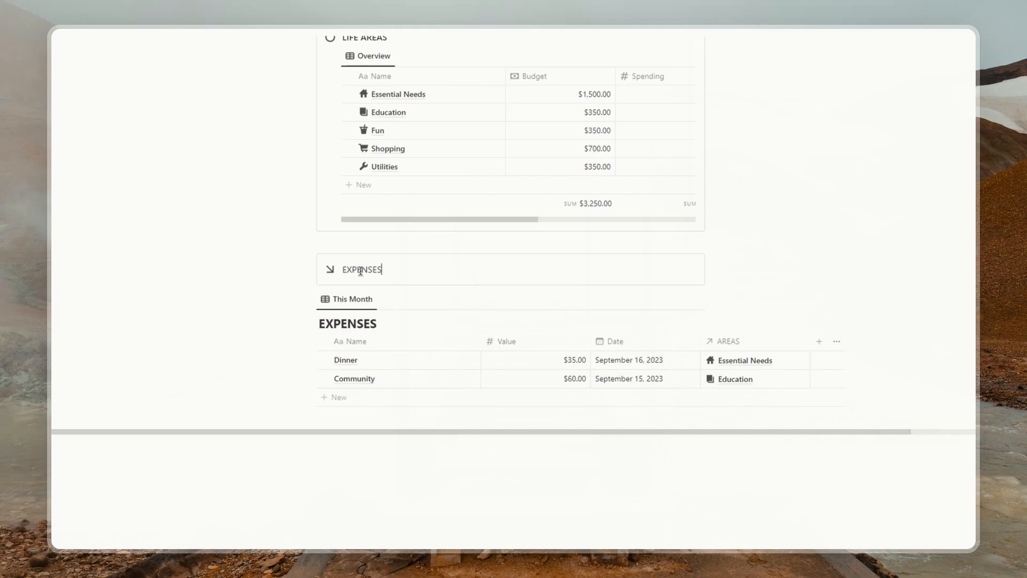
pyautogui.doubleClick(404, 270)
pyautogui.click(495, 248)
pyautogui.click(436, 271)
pyautogui.moveTo(312, 298); pyautogui.dragTo(375, 276)
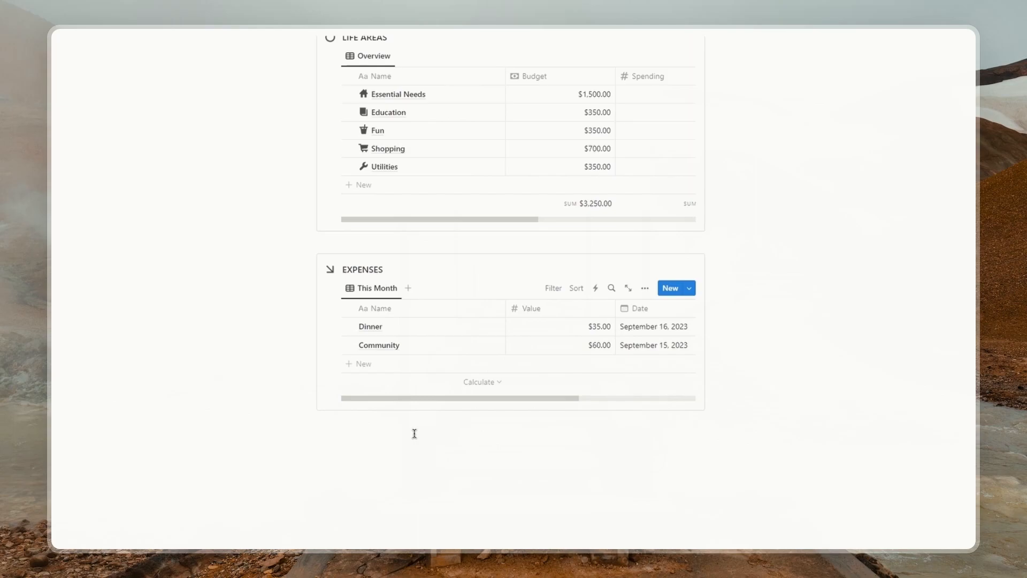
# Create an EXPENSES template named Community with its Value set to 60.
pyautogui.click(690, 288)
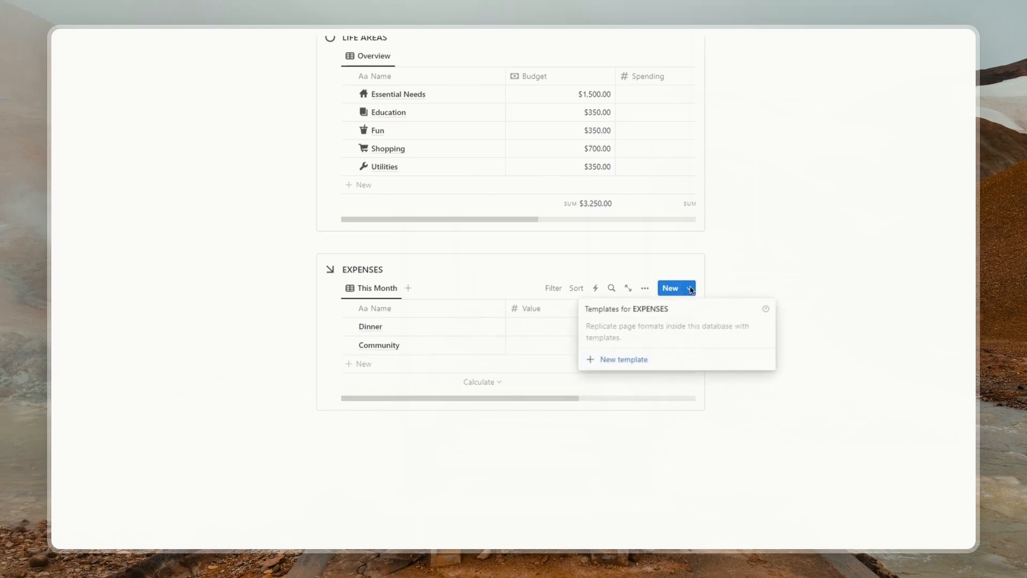
pyautogui.click(619, 362)
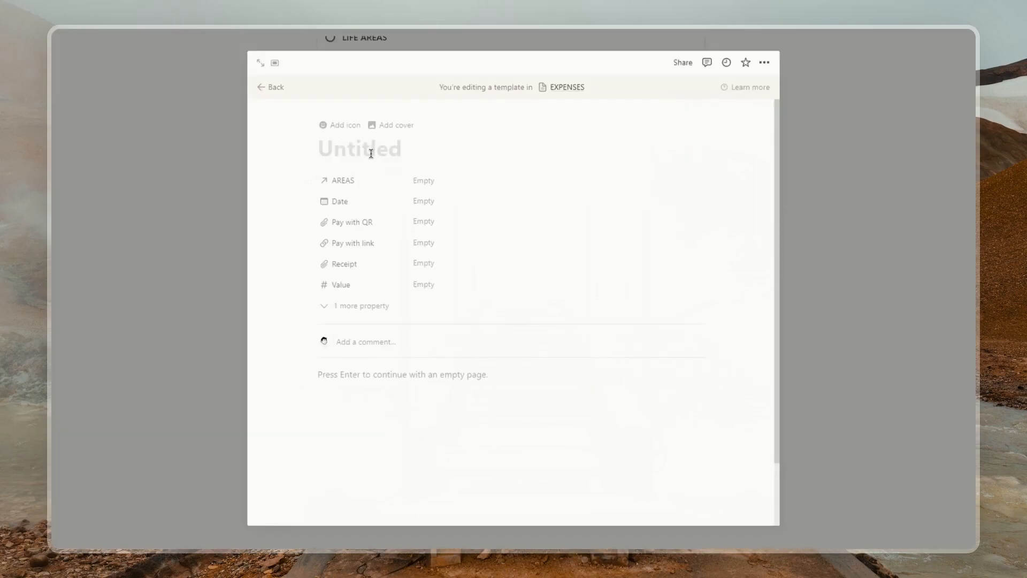
pyautogui.write('Community')
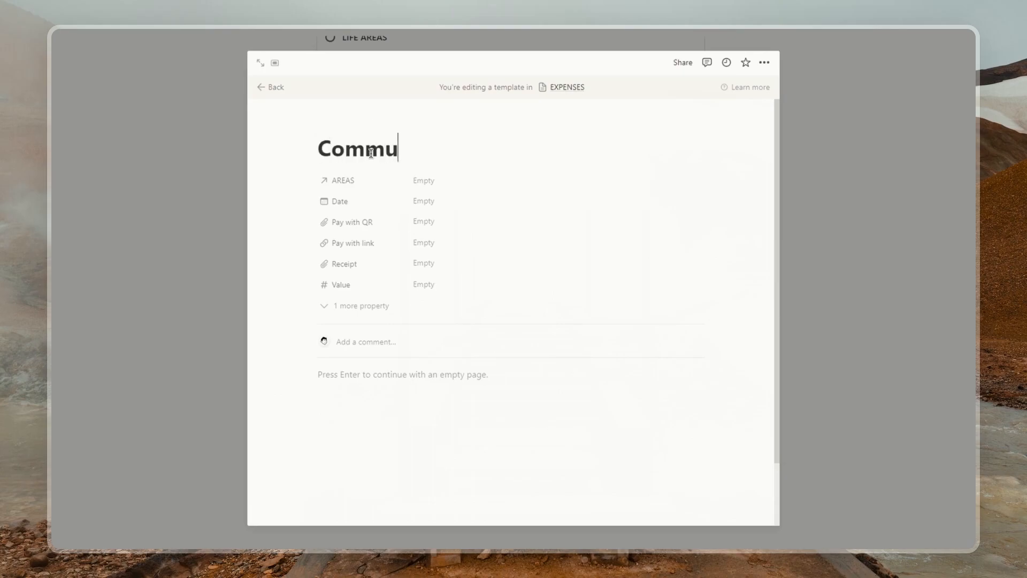
pyautogui.click(432, 284)
pyautogui.write('60')
pyautogui.press('Return')
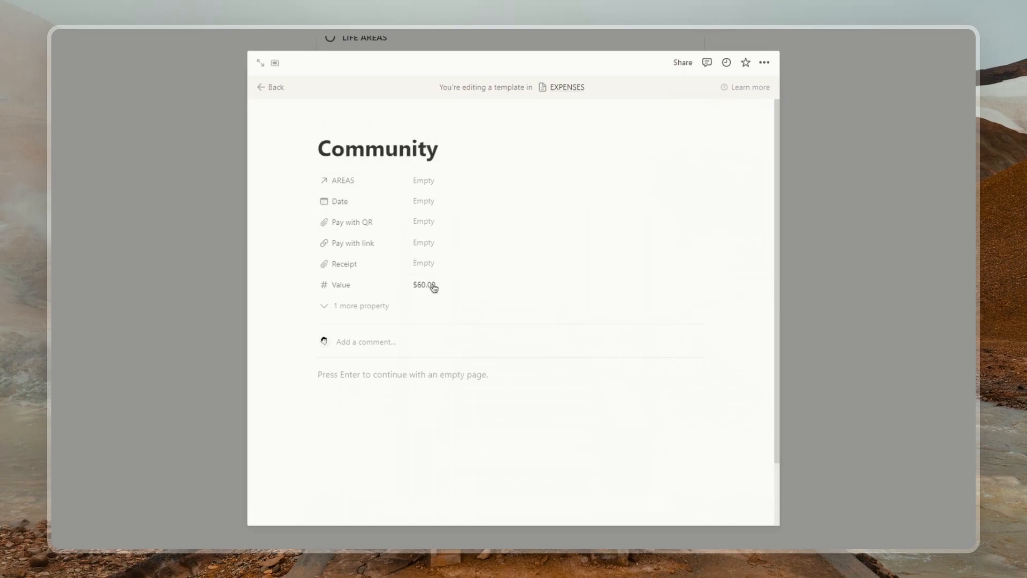
# Give the Community template the icon of a group of people at a table and close the template.
pyautogui.click(336, 127)
pyautogui.click(340, 174)
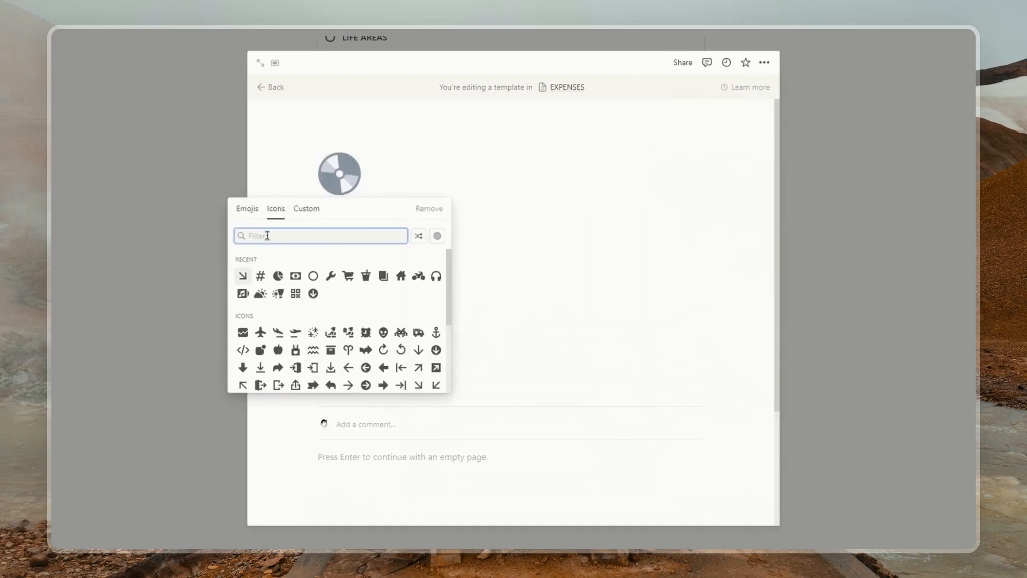
pyautogui.write('group')
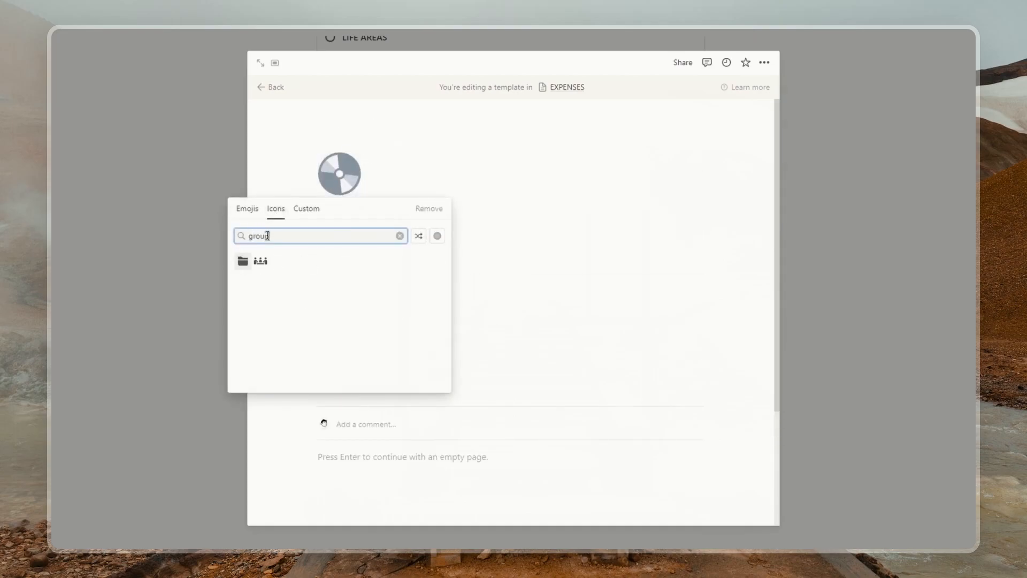
pyautogui.click(228, 279)
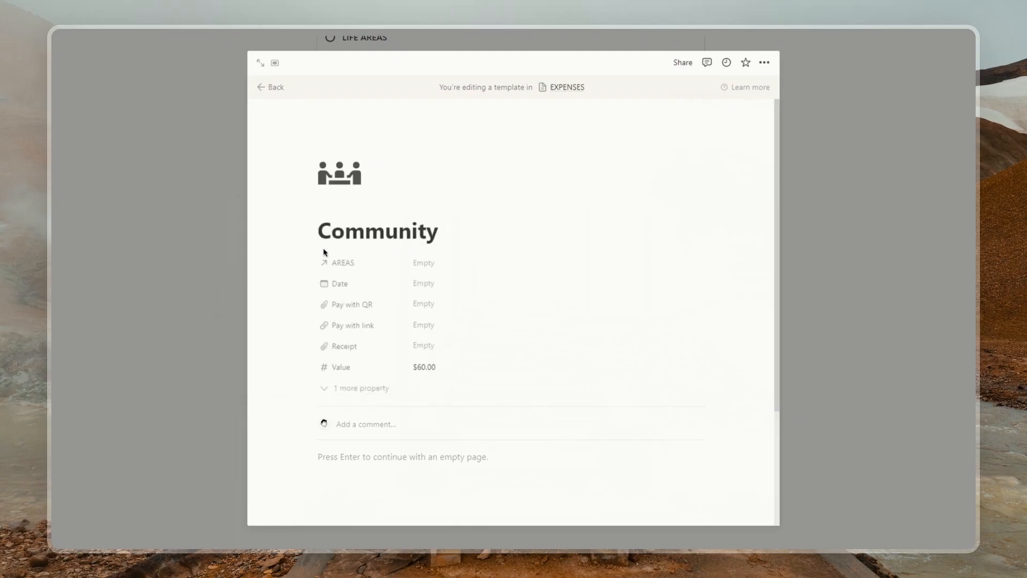
pyautogui.click(873, 135)
# Set the Community template to repeat every month starting October 5, 2023.
pyautogui.click(689, 288)
pyautogui.click(769, 329)
pyautogui.click(892, 298)
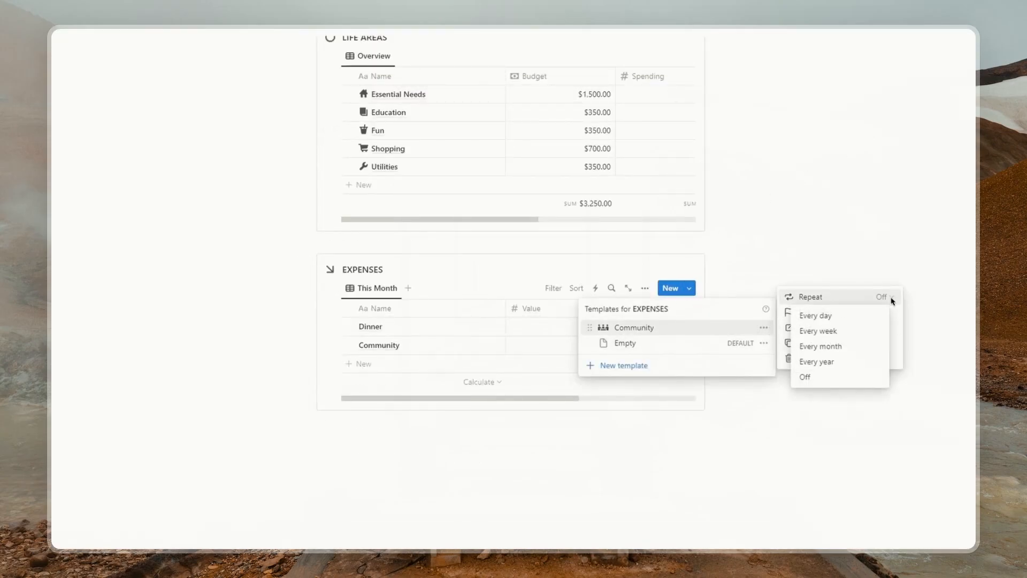
pyautogui.click(850, 351)
pyautogui.click(899, 363)
pyautogui.click(893, 386)
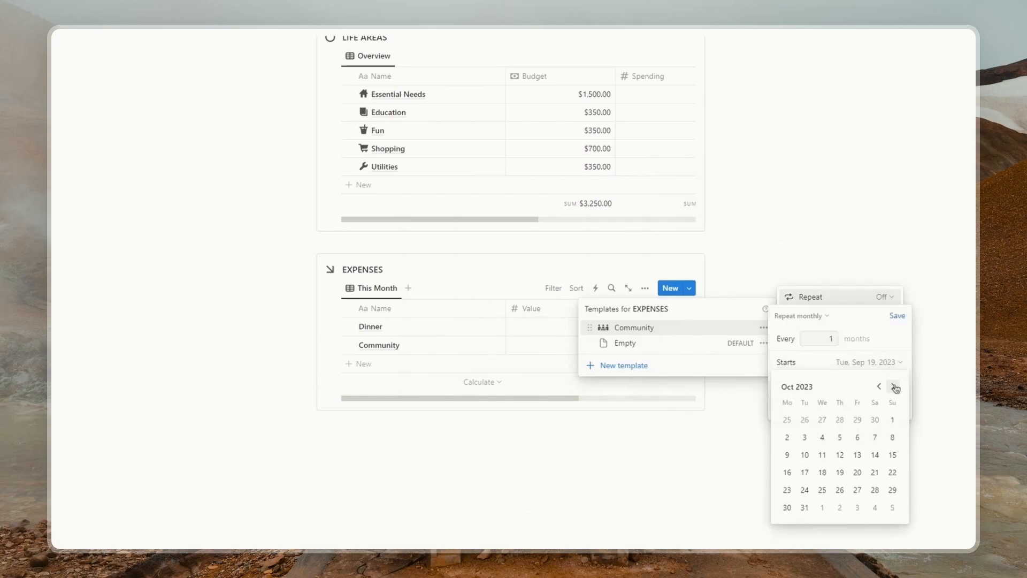
pyautogui.click(841, 438)
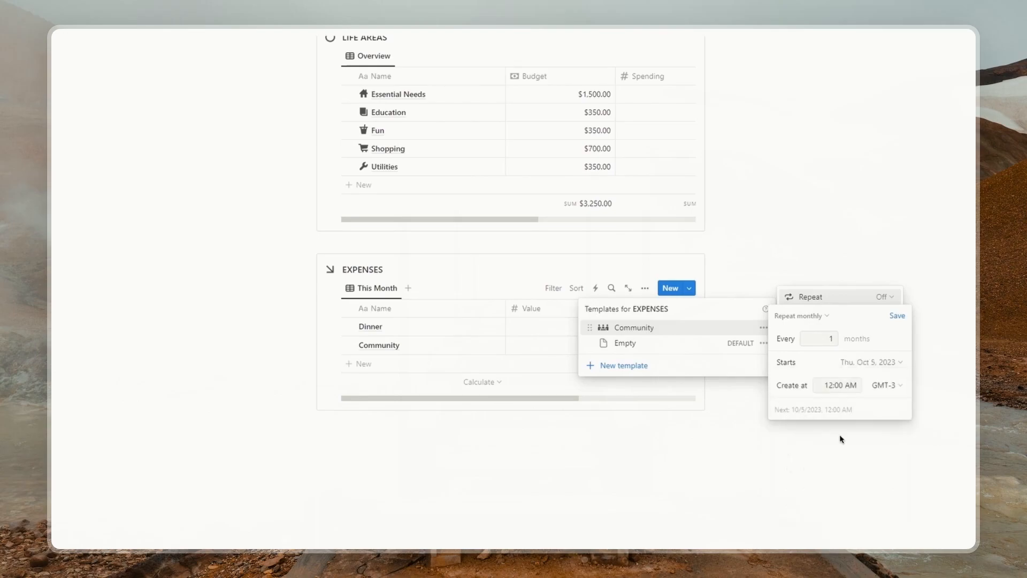
pyautogui.click(898, 316)
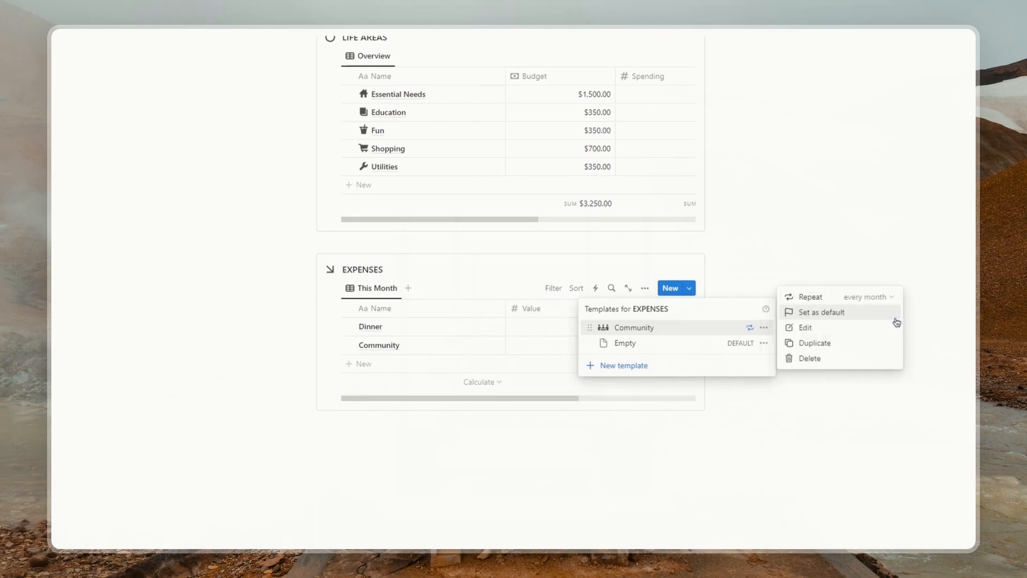
pyautogui.click(745, 337)
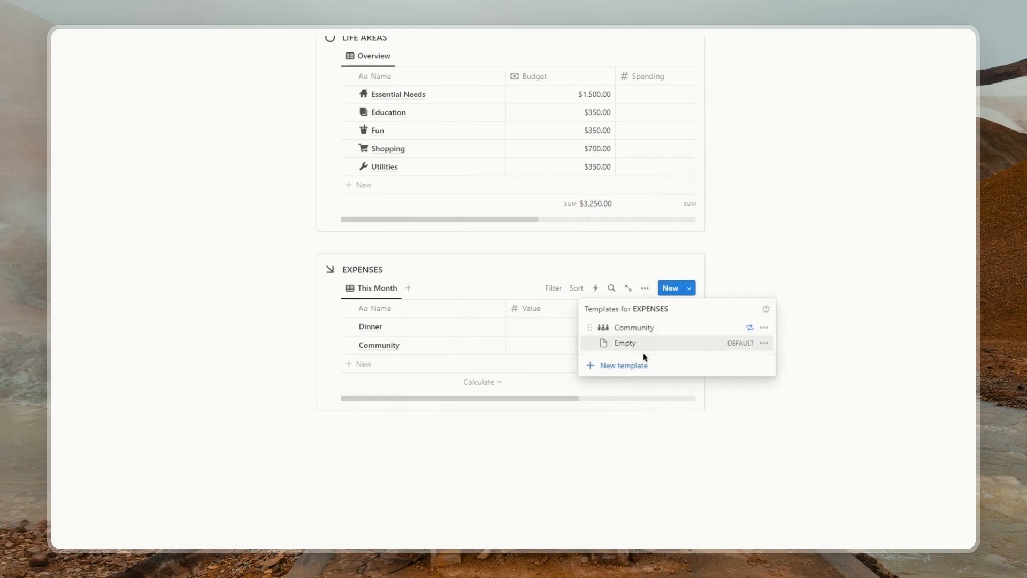
# Add further repeating EXPENSES templates named Computer and Internet.
pyautogui.click(611, 367)
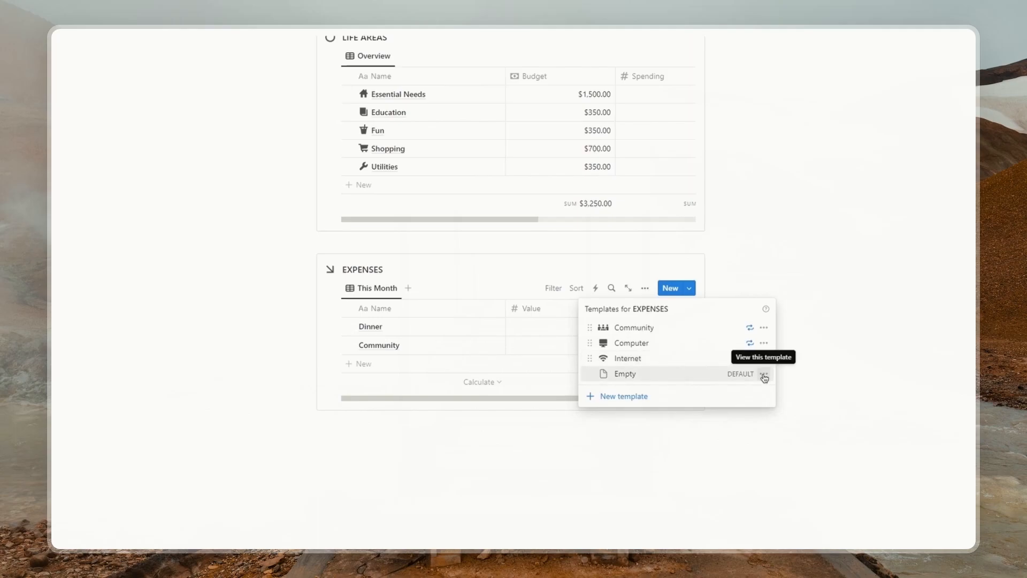
# Create another EXPENSES template named New expense and give it a circled down-arrow icon.
pyautogui.click(618, 398)
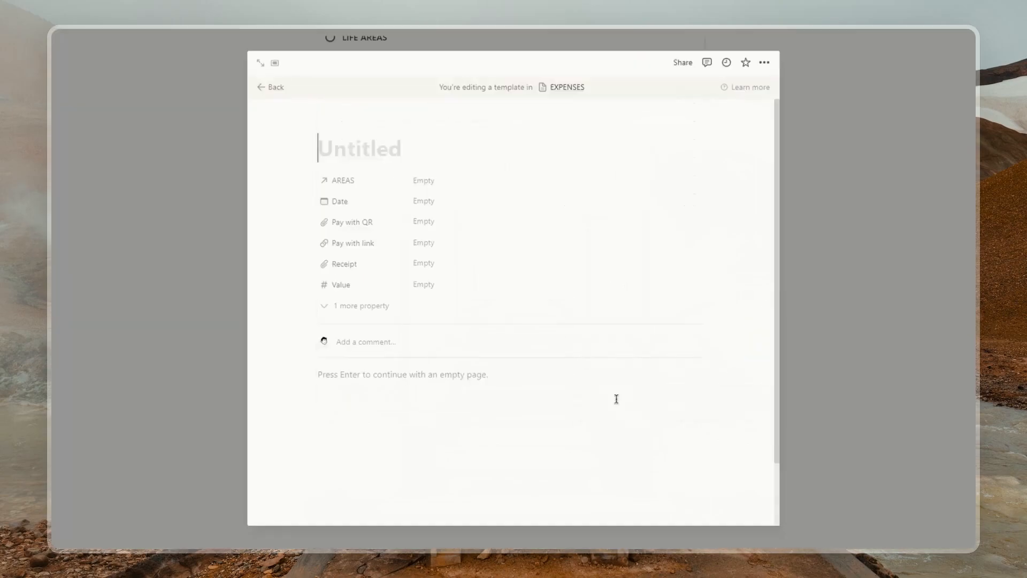
pyautogui.write('New expense')
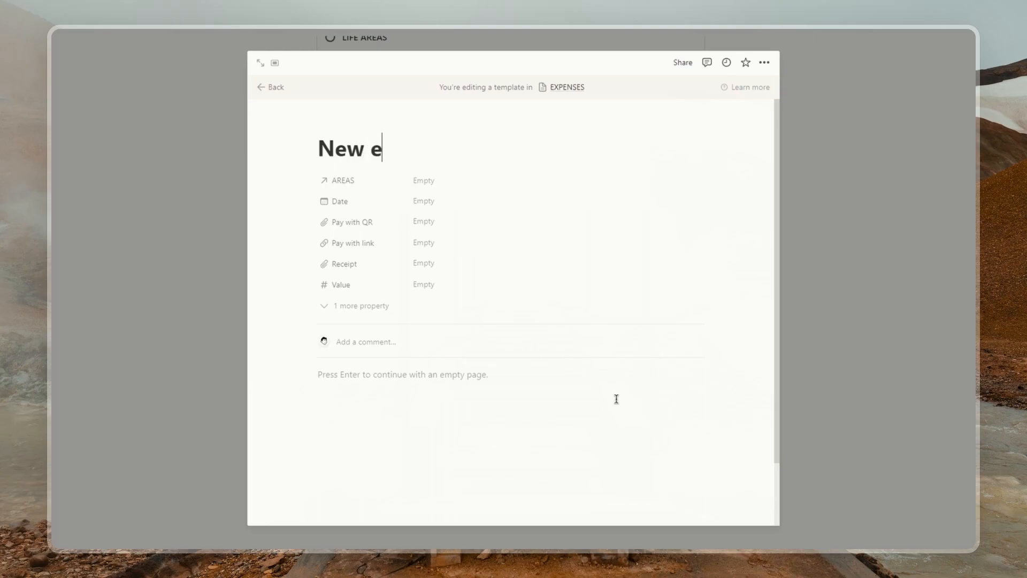
pyautogui.click(337, 124)
pyautogui.click(339, 175)
pyautogui.click(276, 210)
pyautogui.write('arrow')
pyautogui.moveTo(260, 261)
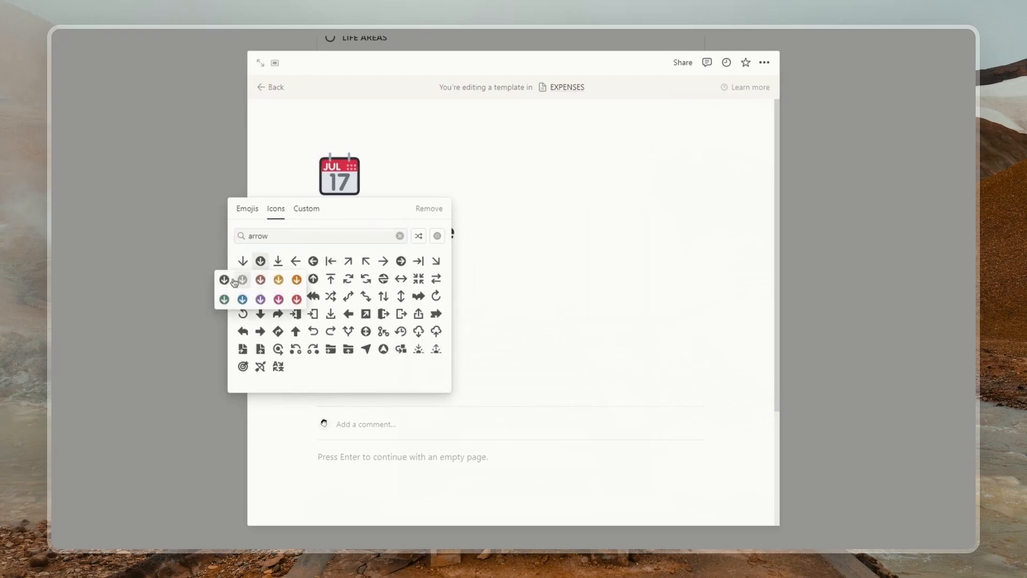
pyautogui.click(244, 279)
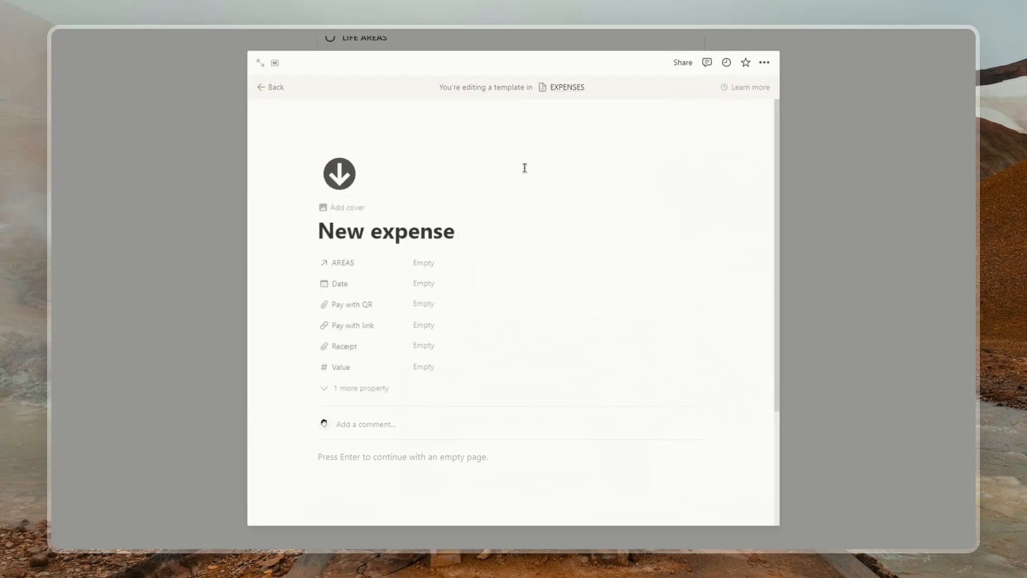
pyautogui.click(846, 160)
# Make New expense the default template of the EXPENSES database.
pyautogui.click(690, 288)
pyautogui.click(764, 374)
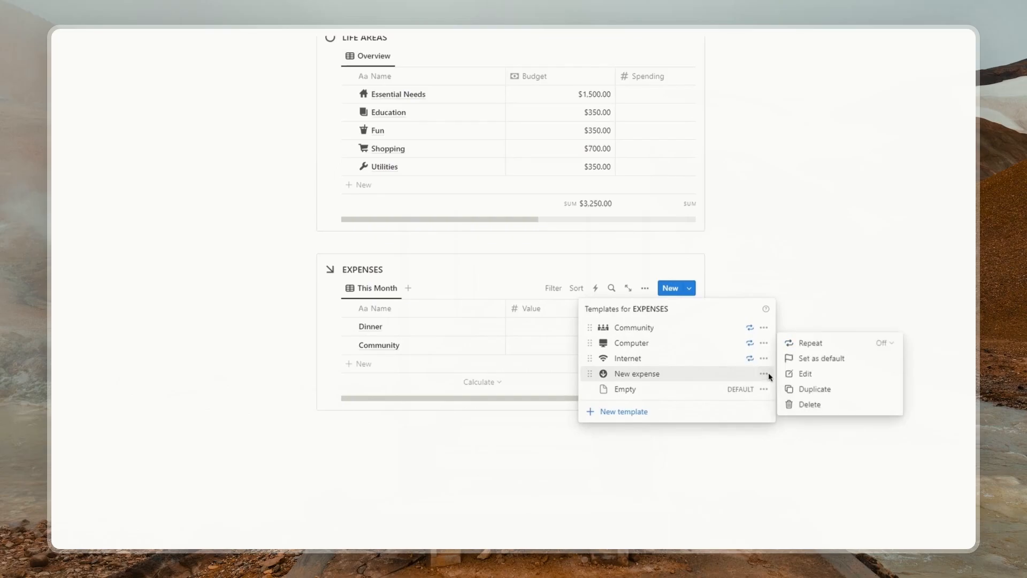
pyautogui.click(820, 358)
pyautogui.click(513, 289)
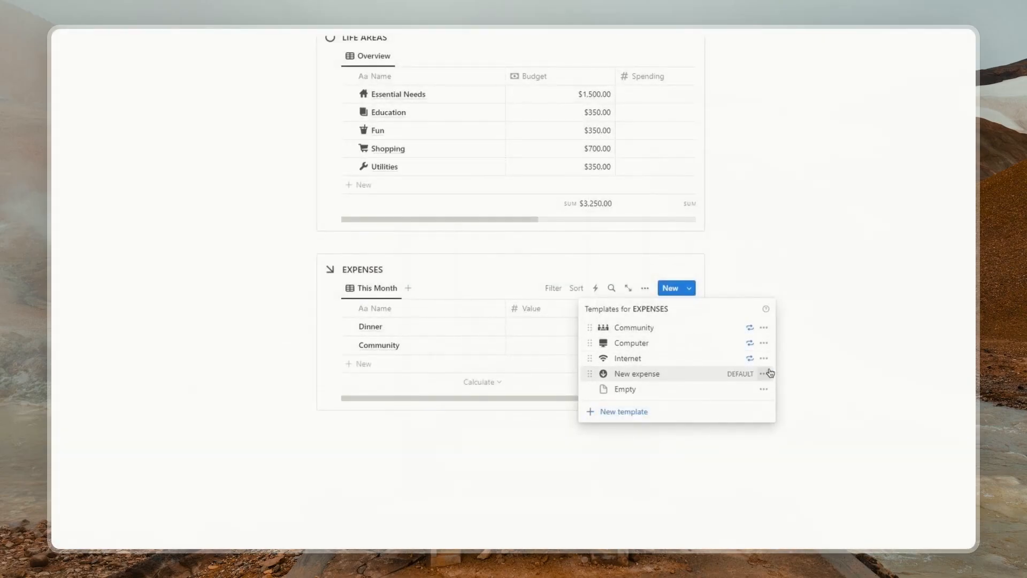
pyautogui.click(818, 364)
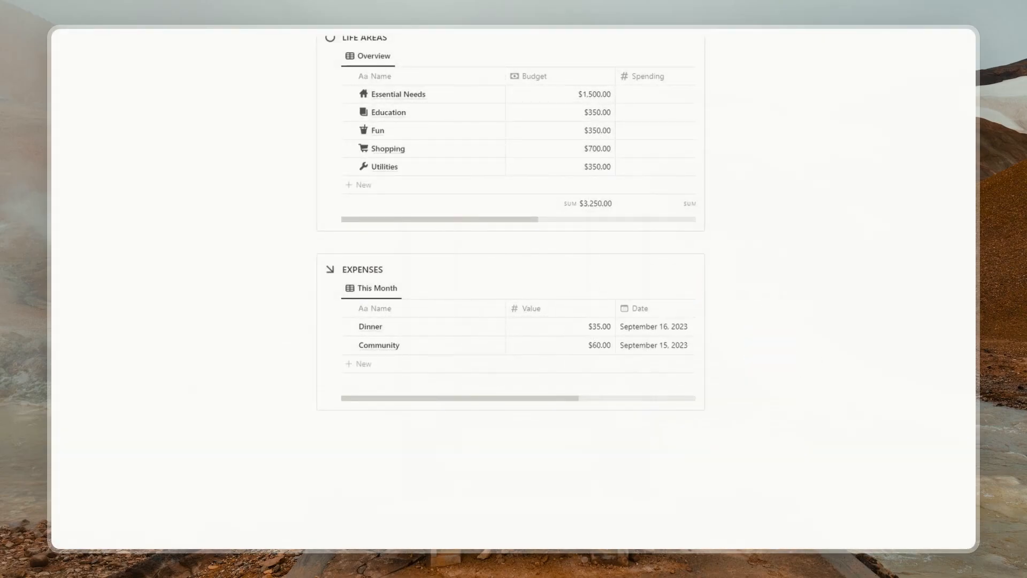
# Change the Value property's icon in the EXPENSES table to the banknote found with the filter cash.
pyautogui.hscroll(2, 516, 339)
pyautogui.click(479, 308)
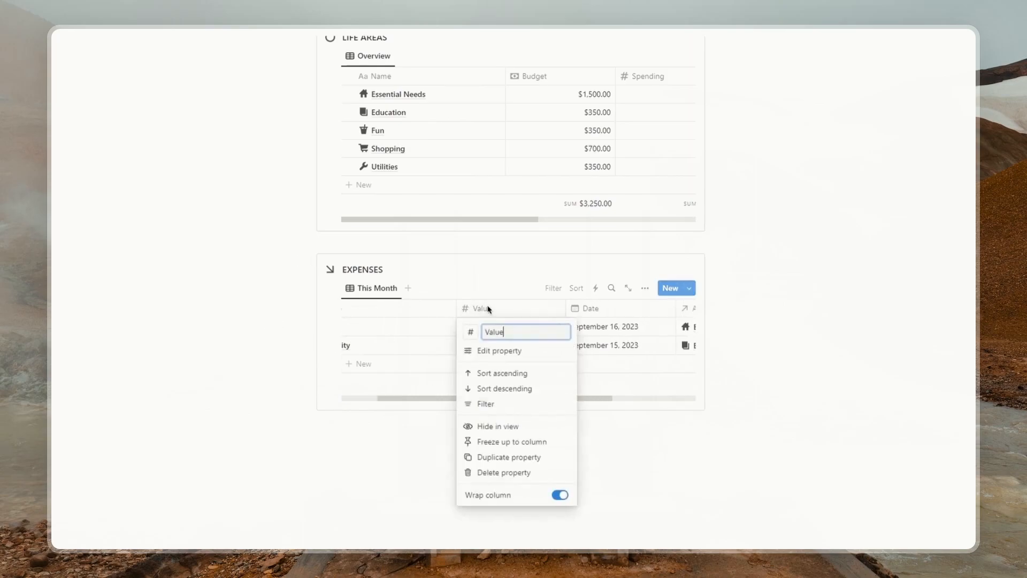
pyautogui.click(471, 332)
pyautogui.write('cash')
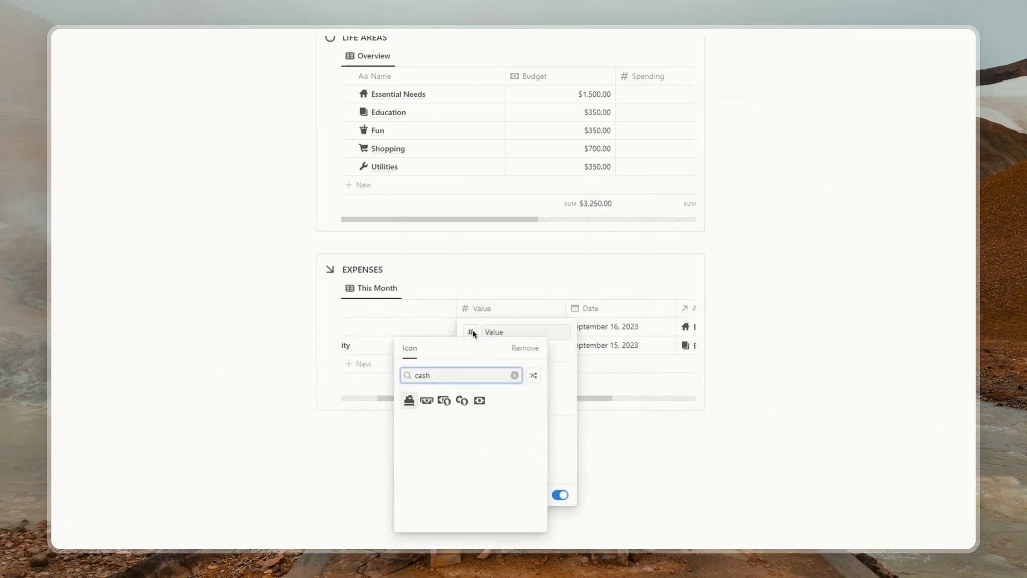
pyautogui.click(480, 402)
pyautogui.click(498, 314)
# Change the AREAS property's icon in the EXPENSES table to the outlined circle found with the filter circ.
pyautogui.hscroll(3, 487, 351)
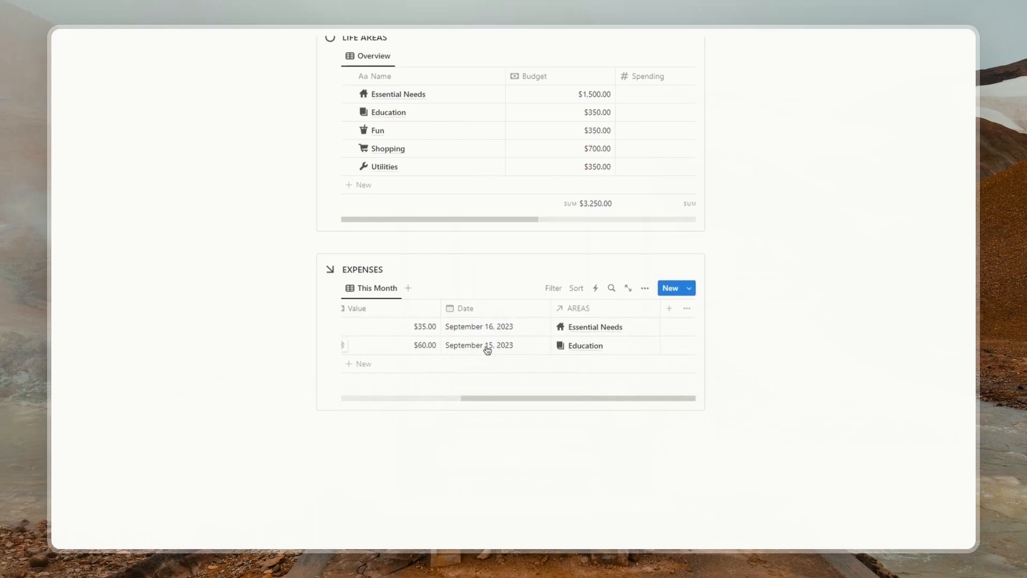
pyautogui.click(580, 309)
pyautogui.click(564, 332)
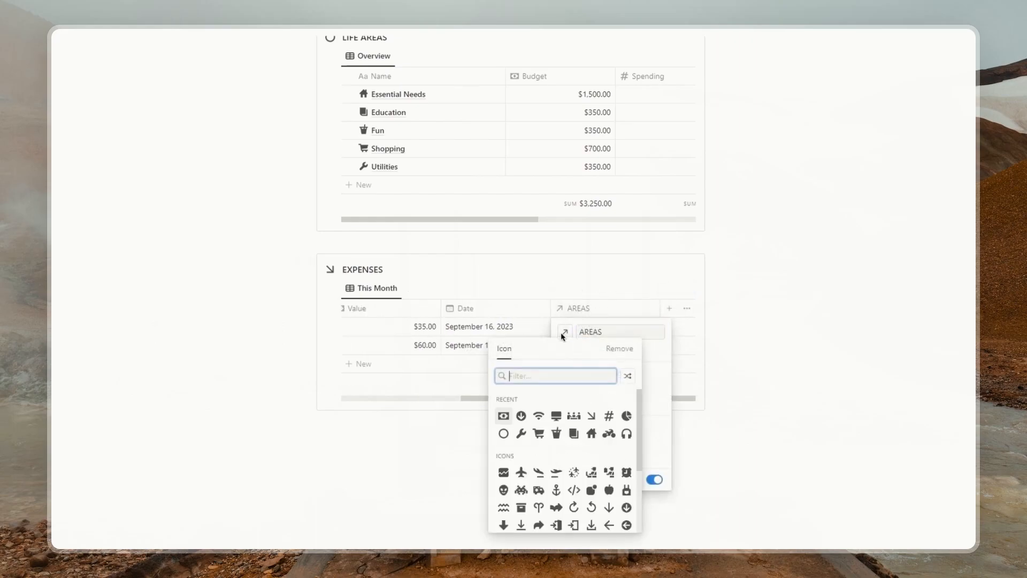
pyautogui.write('circ')
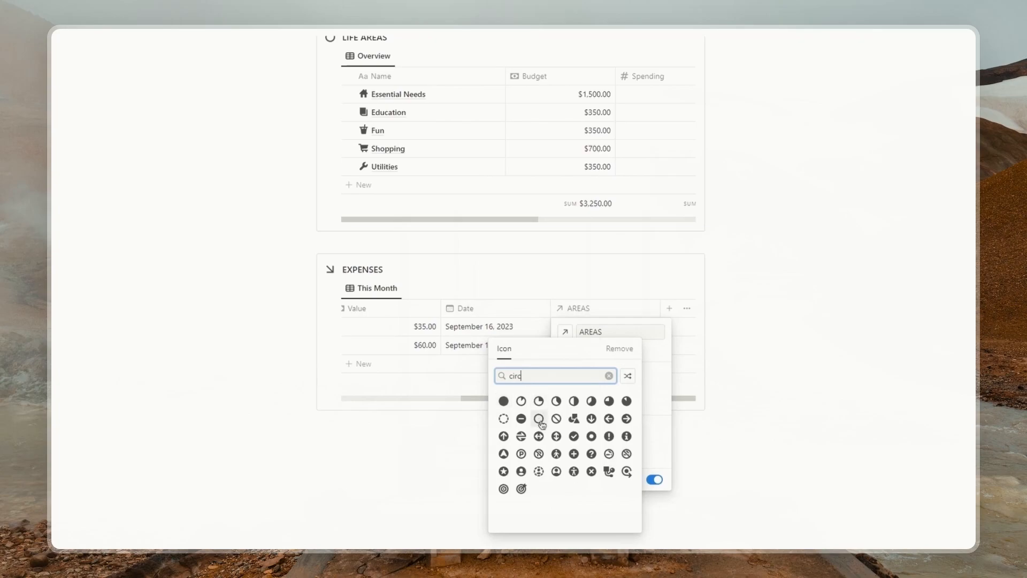
pyautogui.click(539, 418)
pyautogui.click(599, 310)
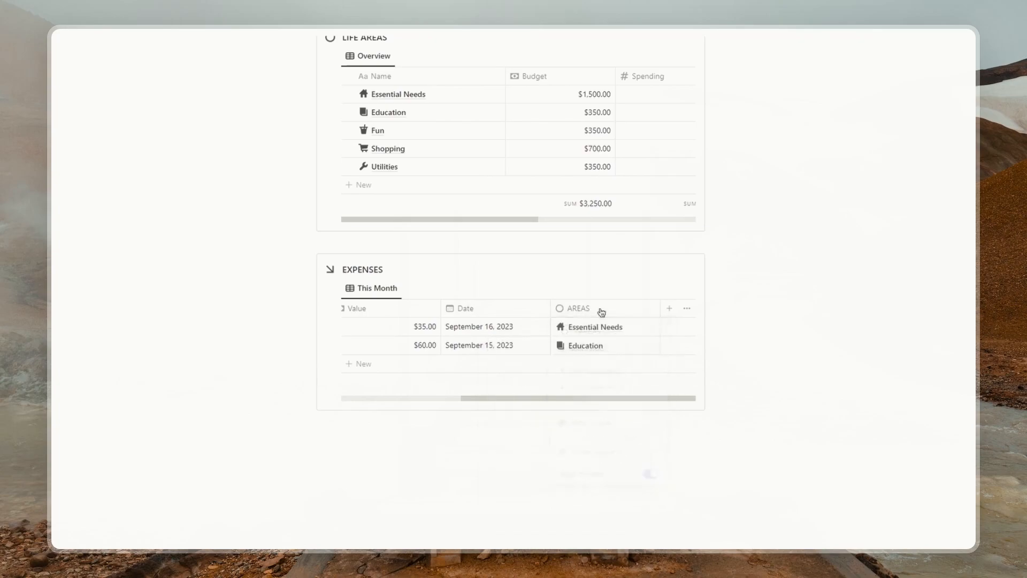
# Move the AREAS column of the EXPENSES table between Value and Date.
pyautogui.hscroll(-5, 607, 340)
pyautogui.hscroll(5, 607, 340)
pyautogui.moveTo(594, 309); pyautogui.dragTo(496, 314)
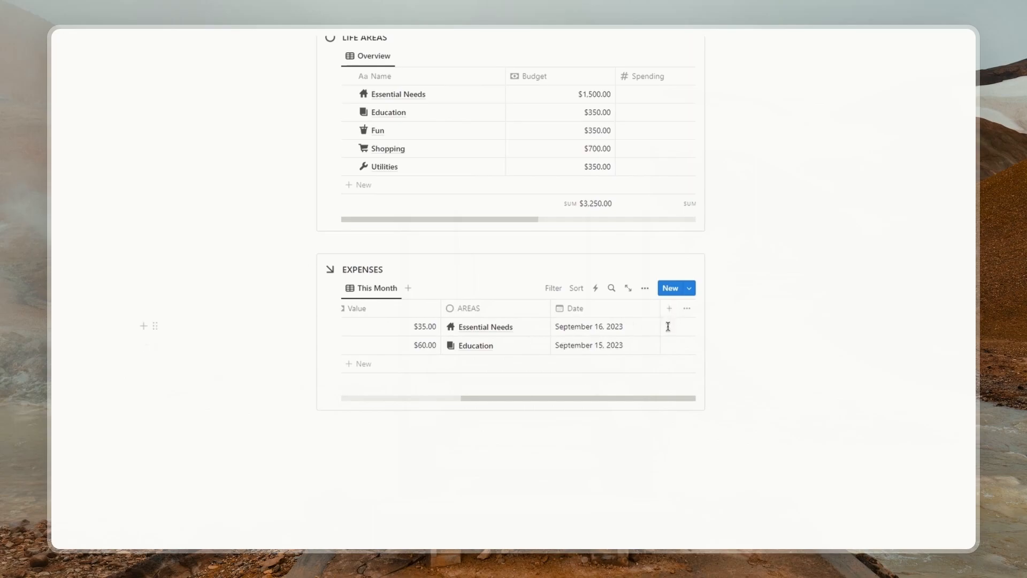
# Add a checkbox property named Status to the EXPENSES table and place it before the Name column.
pyautogui.click(669, 308)
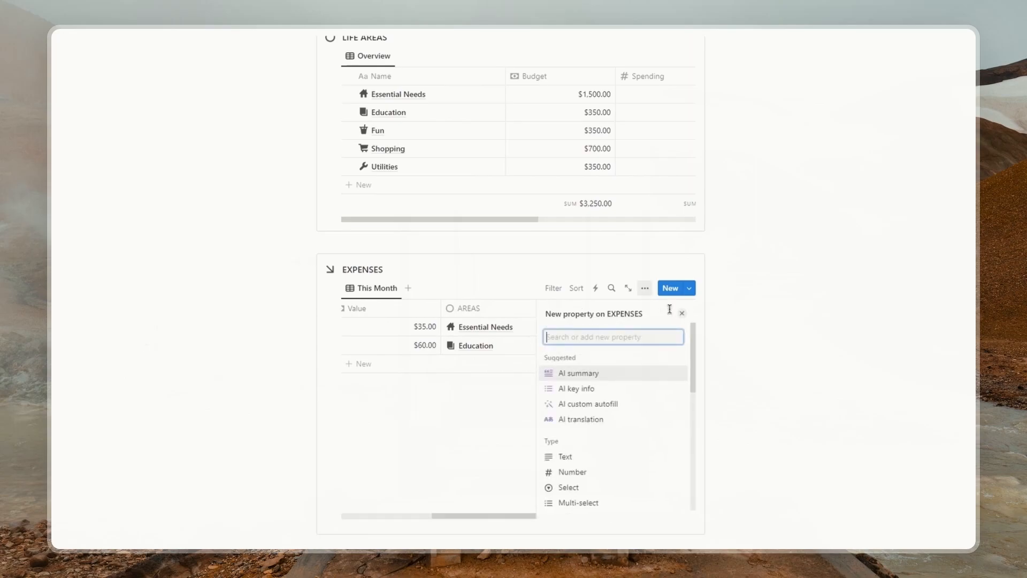
pyautogui.write('chec')
pyautogui.click(586, 374)
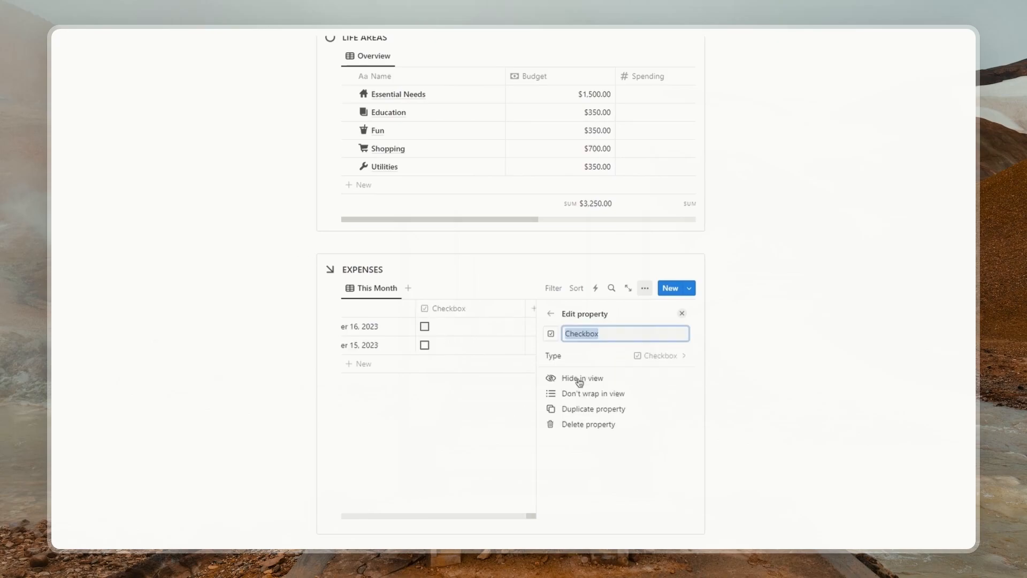
pyautogui.write('Status')
pyautogui.click(681, 314)
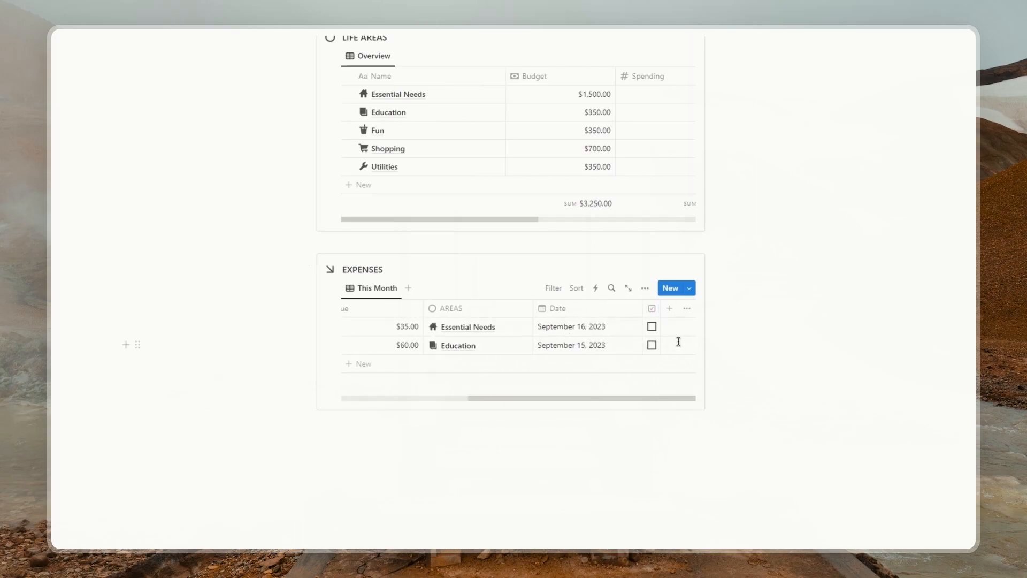
pyautogui.moveTo(652, 308); pyautogui.dragTo(371, 312)
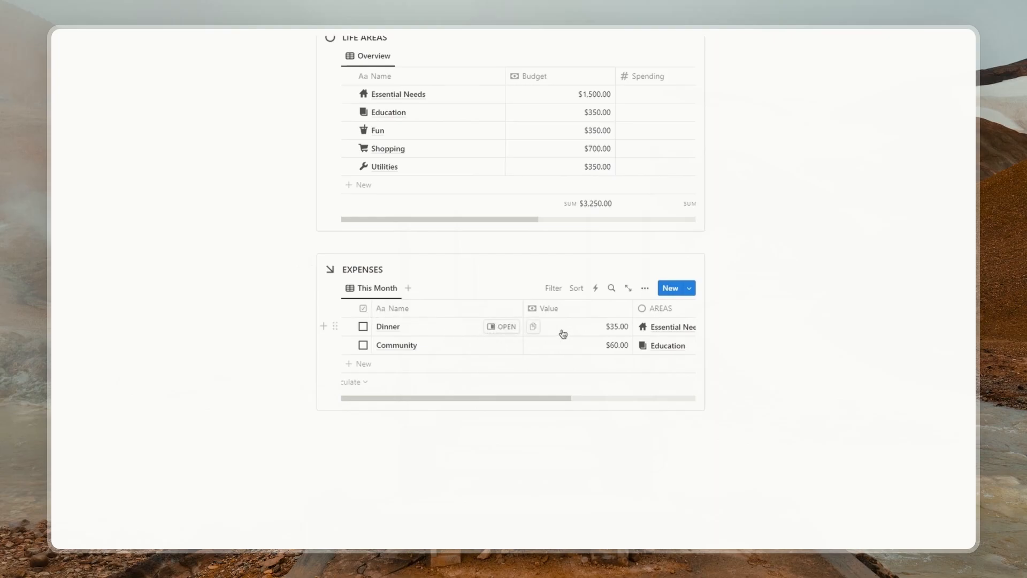
# Apply the New expense template to the Dinner entry and the Community template to the Community entry.
pyautogui.click(512, 327)
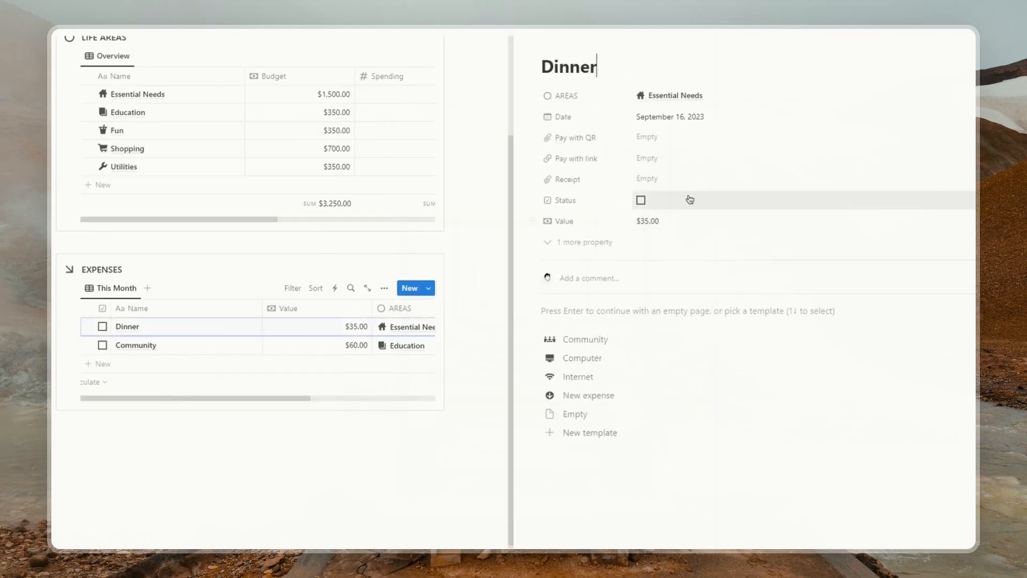
pyautogui.click(574, 395)
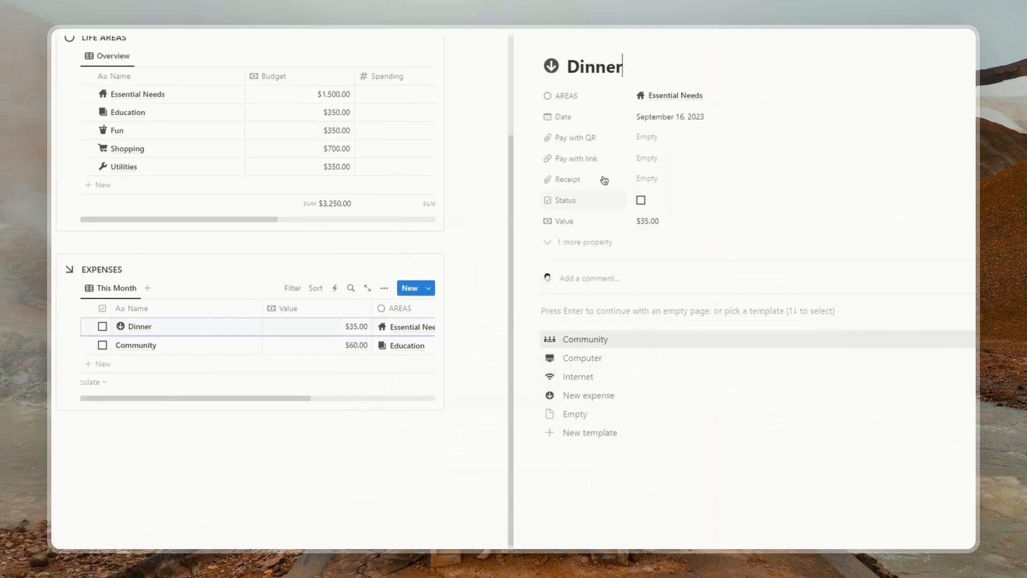
pyautogui.click(595, 31)
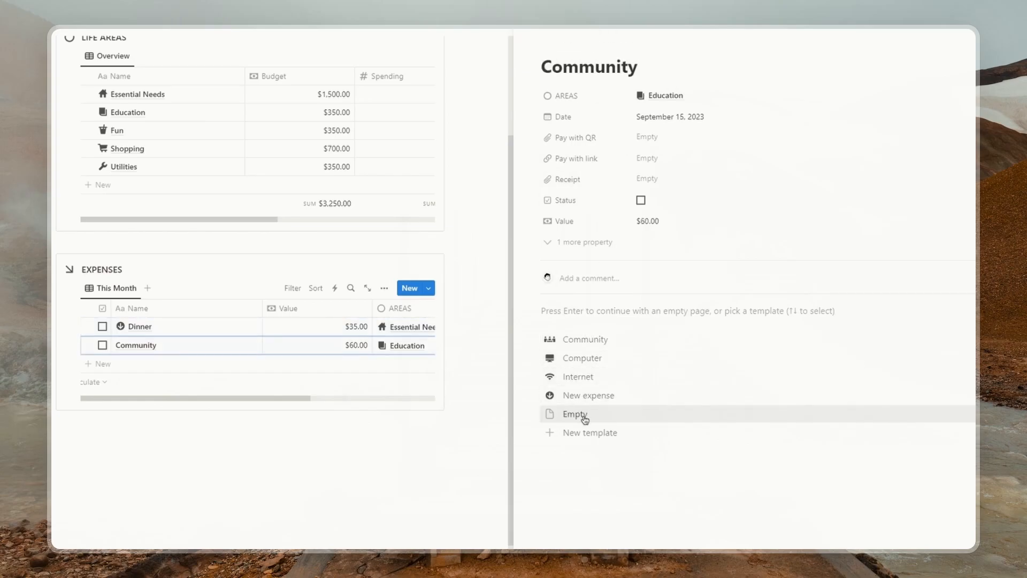
pyautogui.click(574, 343)
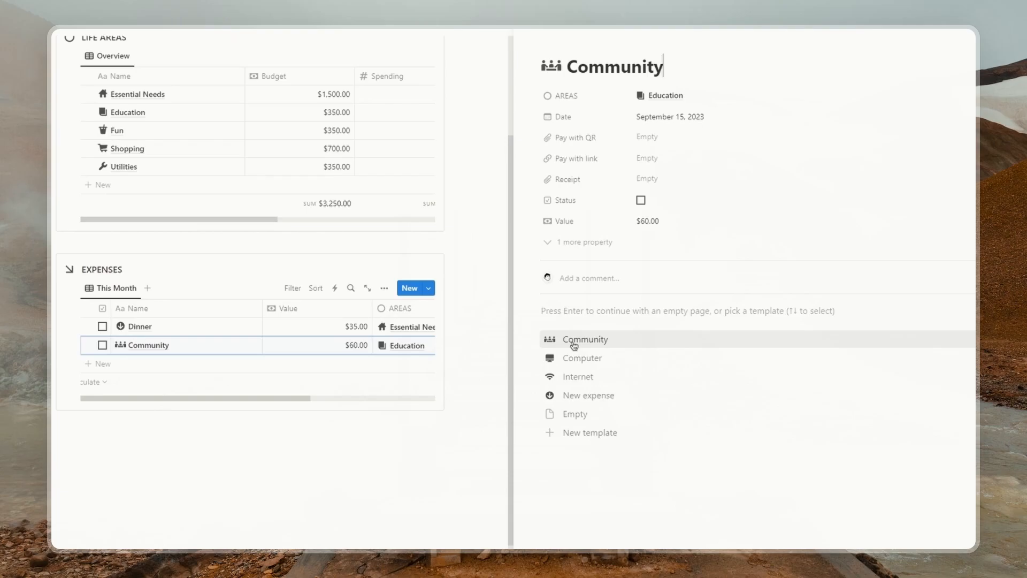
pyautogui.click(530, 40)
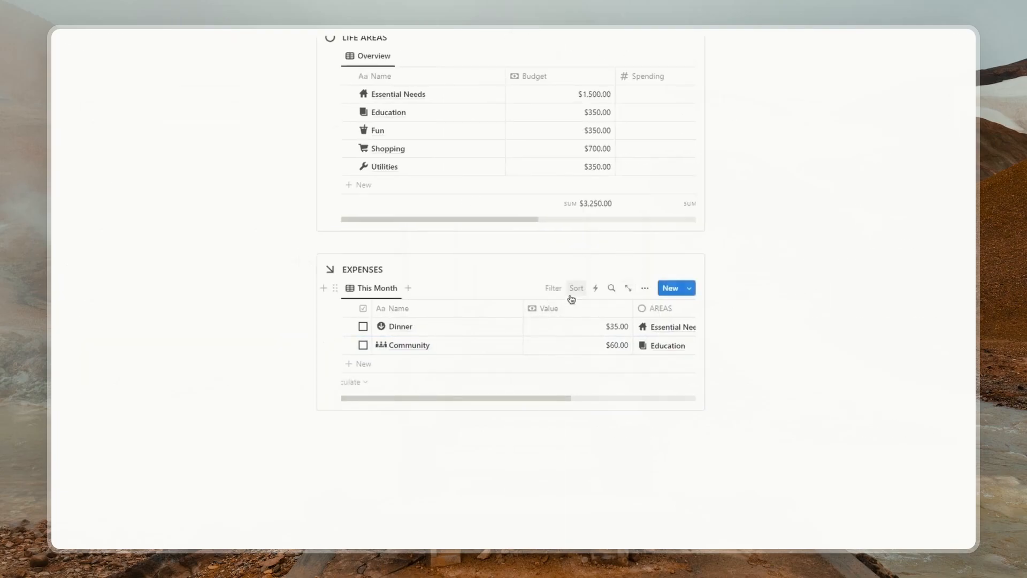
# Filter the This Month view of EXPENSES to dates within this month, relative to today, and collapse the filter bar.
pyautogui.click(552, 289)
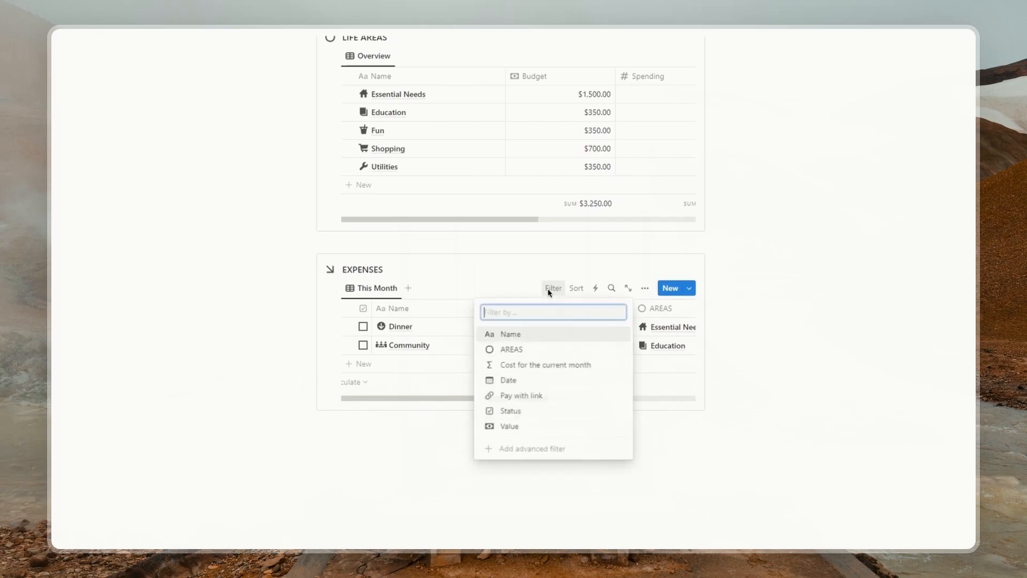
pyautogui.click(544, 381)
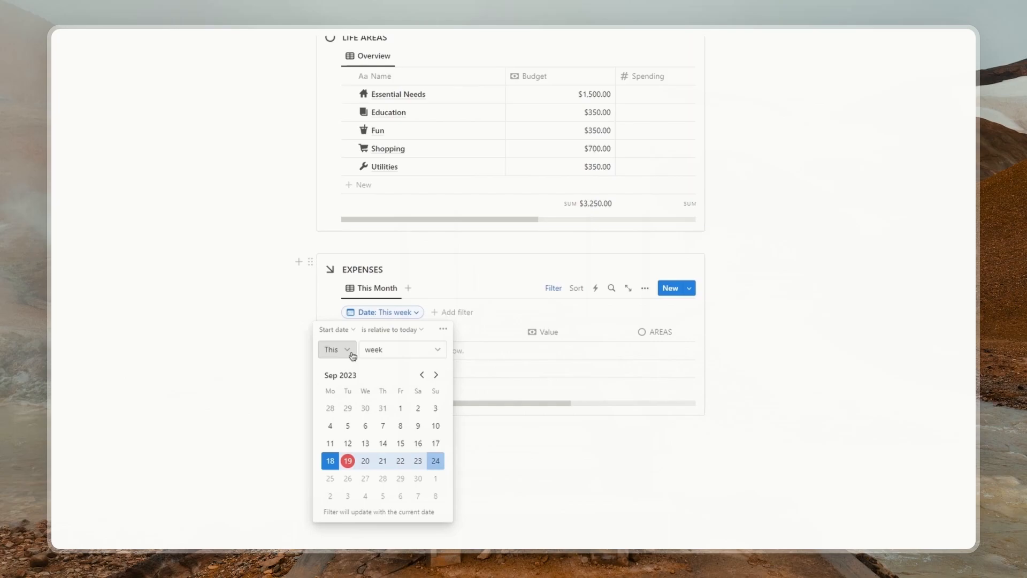
pyautogui.click(437, 351)
pyautogui.click(435, 398)
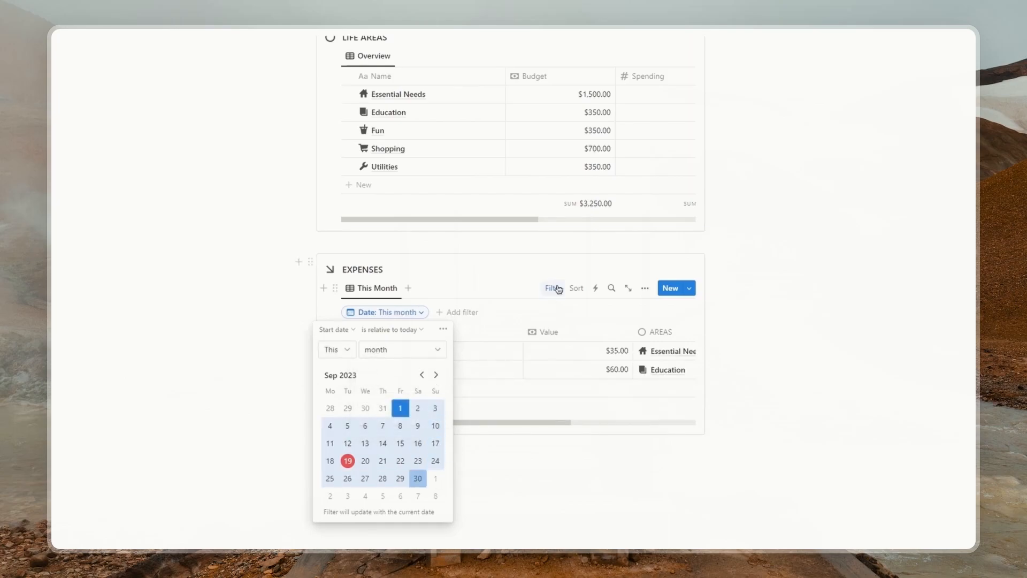
pyautogui.click(555, 291)
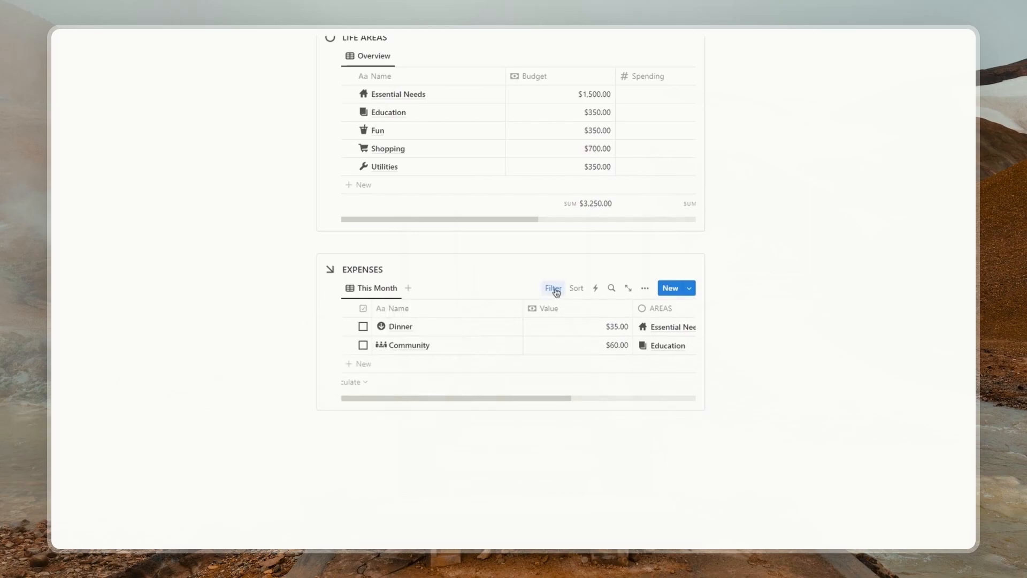
# Duplicate the This Month view of EXPENSES and rename the copy Others.
pyautogui.click(374, 289)
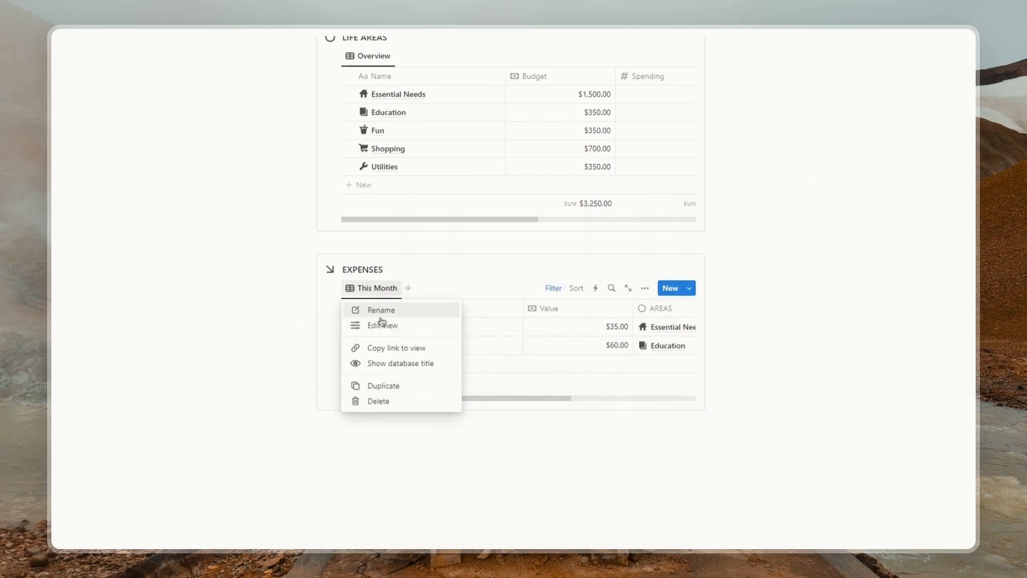
pyautogui.click(384, 387)
pyautogui.click(635, 333)
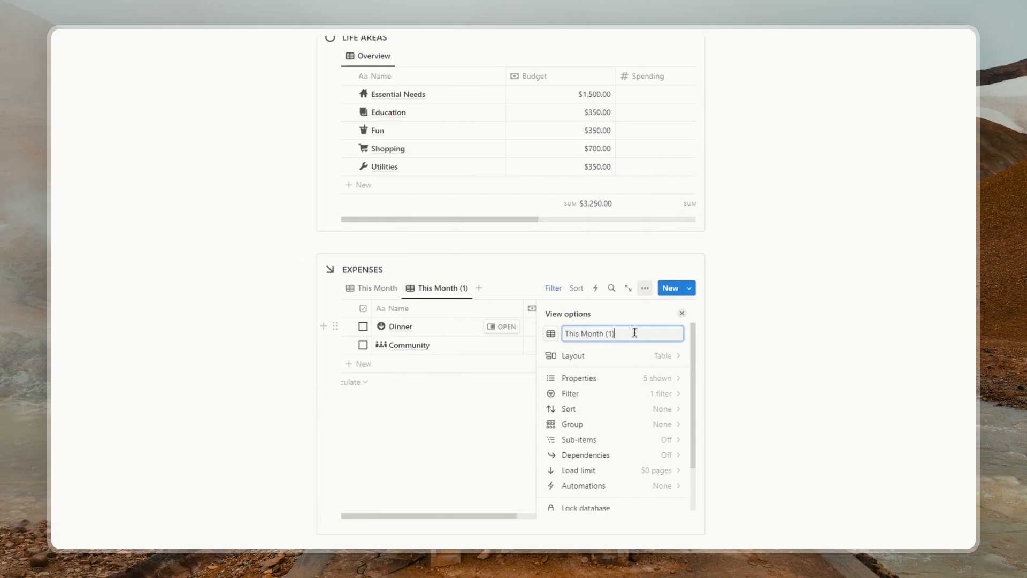
pyautogui.press('BackSpace')
pyautogui.press('BackSpace')
pyautogui.press('BackSpace')
pyautogui.press('BackSpace')
pyautogui.press('BackSpace')
pyautogui.press('BackSpace')
pyautogui.press('BackSpace')
pyautogui.press('BackSpace')
pyautogui.press('BackSpace')
pyautogui.press('BackSpace')
pyautogui.press('BackSpace')
pyautogui.press('BackSpace')
pyautogui.press('BackSpace')
pyautogui.press('BackSpace')
pyautogui.write('Others')
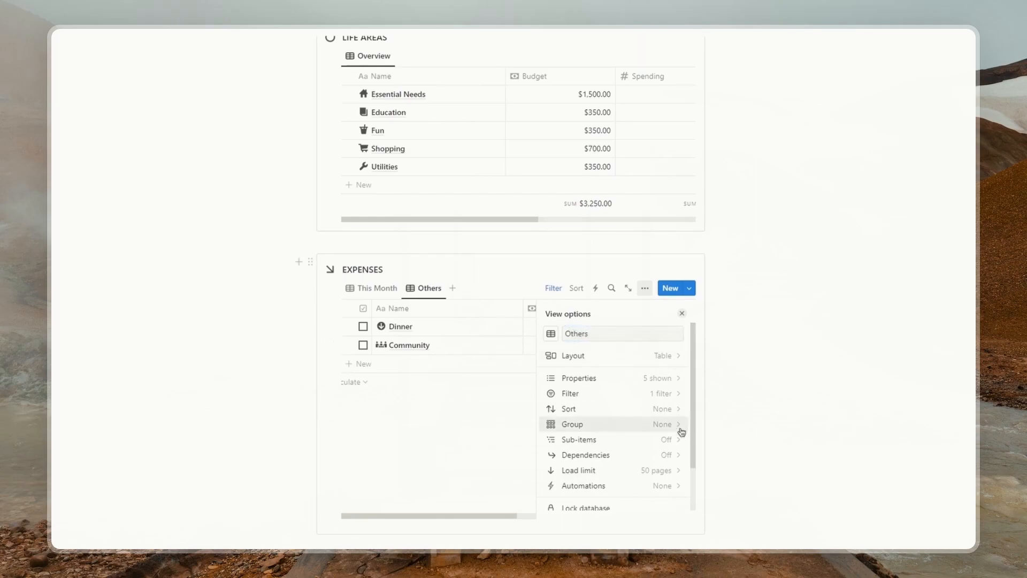
# Group the Others view by Date per month, sorted newest first, with the No Date group hidden.
pyautogui.click(679, 427)
pyautogui.click(660, 417)
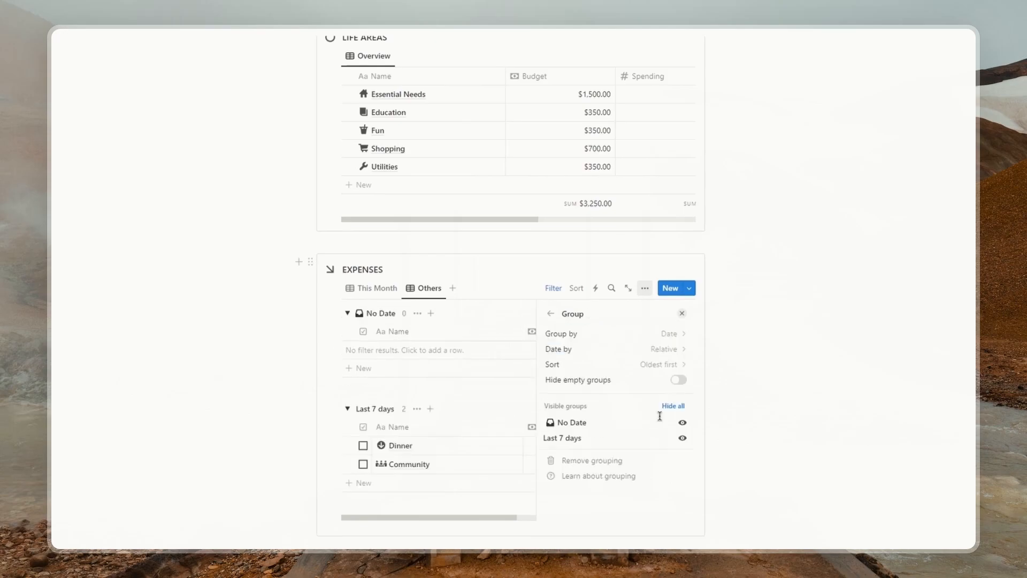
pyautogui.click(668, 350)
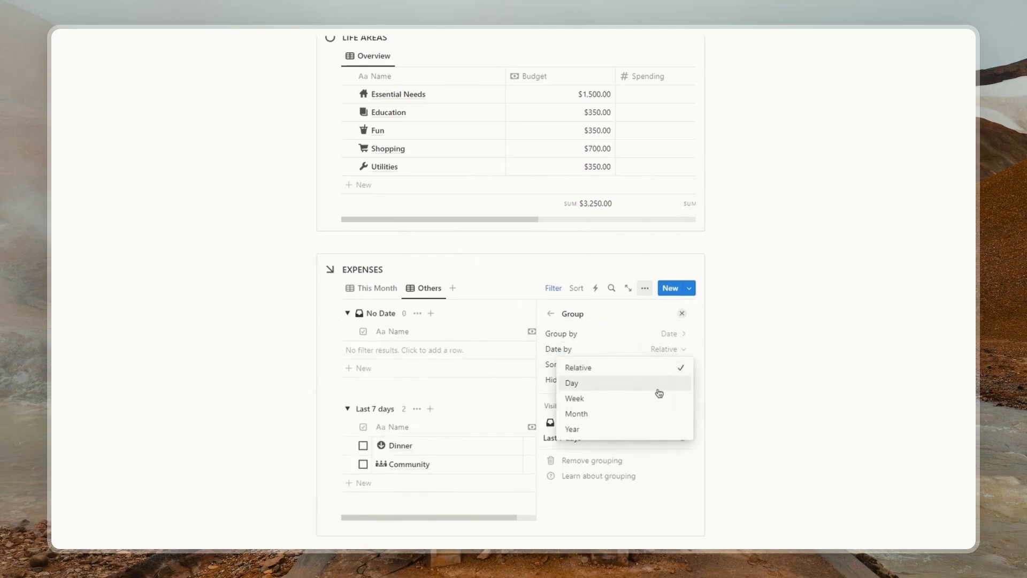
pyautogui.click(653, 414)
pyautogui.click(679, 366)
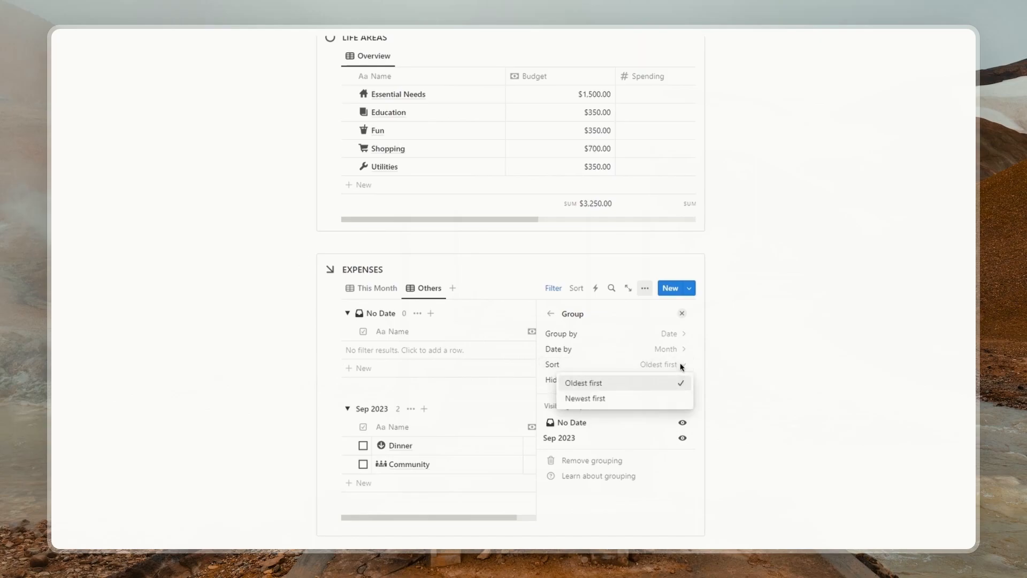
pyautogui.click(597, 400)
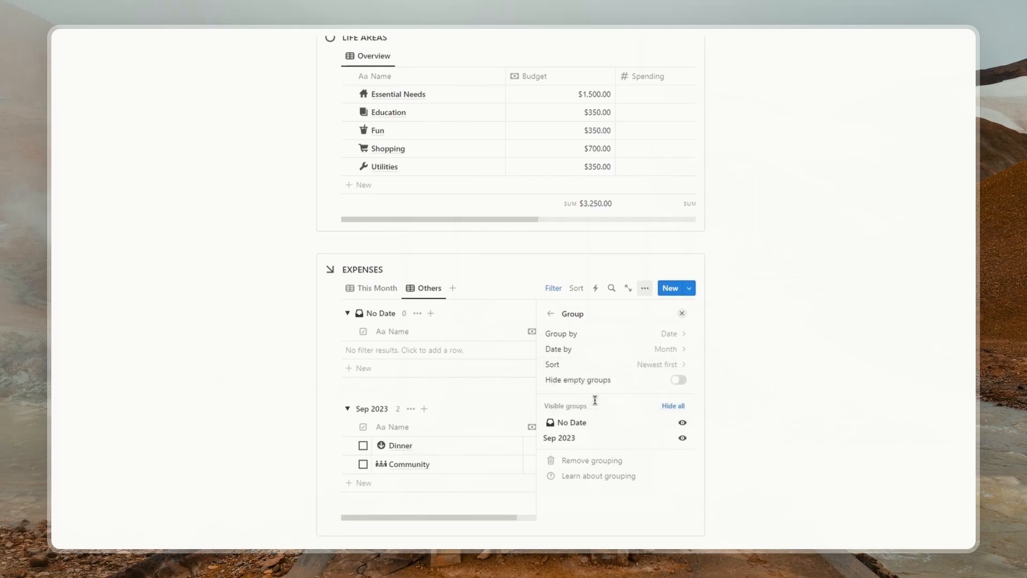
pyautogui.click(684, 423)
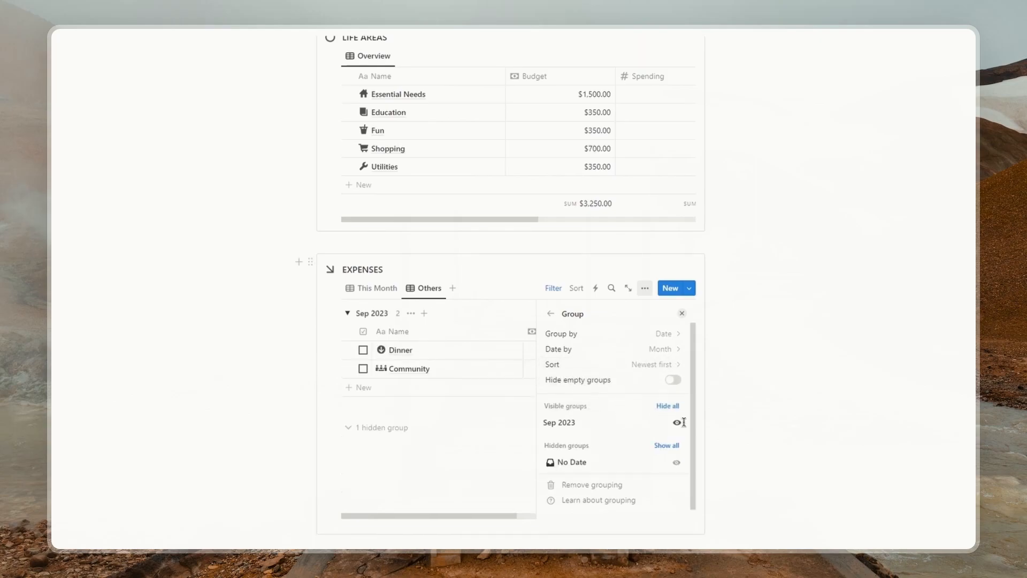
pyautogui.click(549, 314)
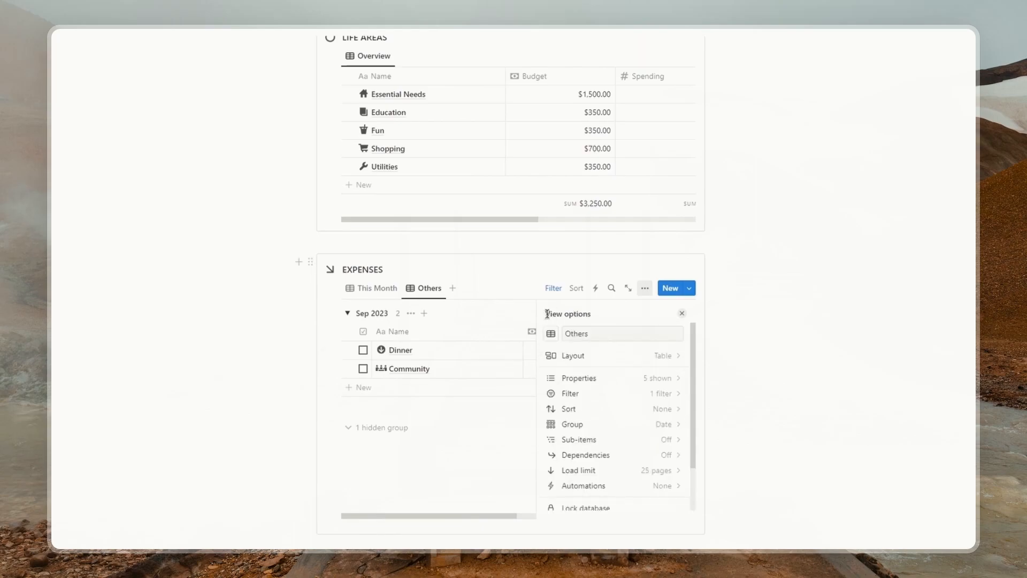
# Delete the Date filter from the Others view of EXPENSES.
pyautogui.click(675, 394)
pyautogui.click(640, 335)
pyautogui.click(663, 352)
pyautogui.click(696, 357)
pyautogui.click(551, 313)
# Show the Receipt property in the Others view and close its view options.
pyautogui.click(677, 377)
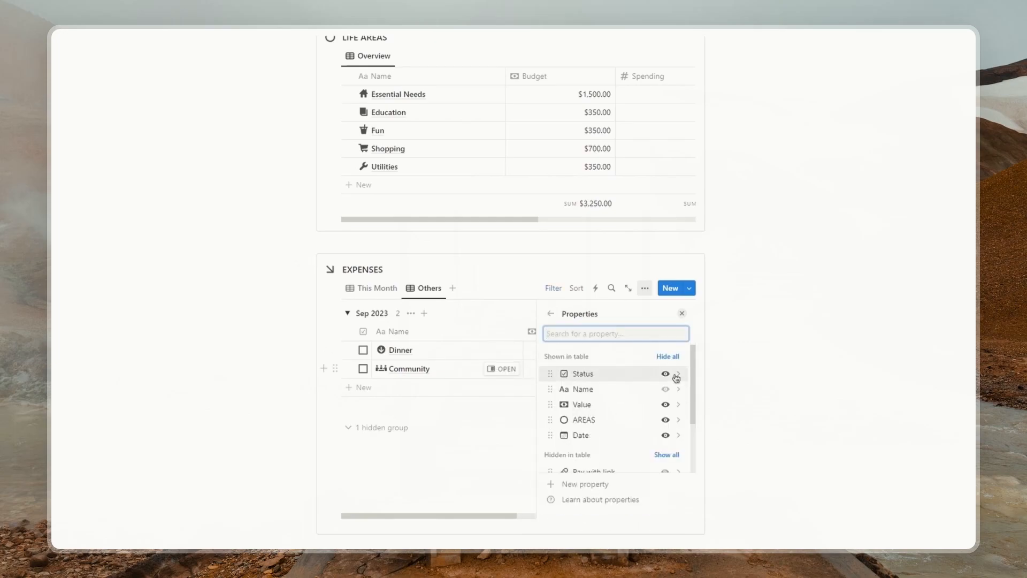
pyautogui.scroll(-3, 677, 378)
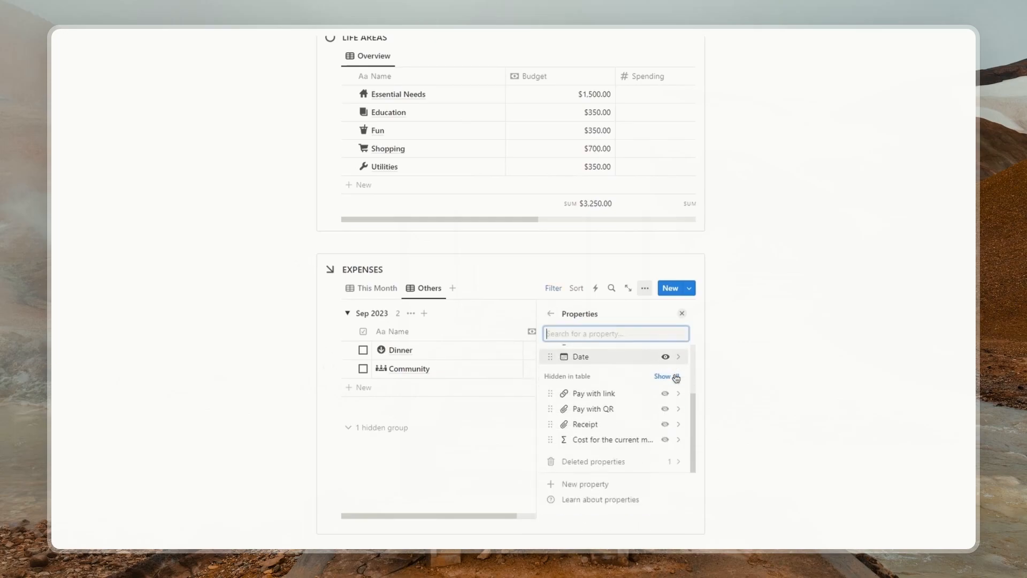
pyautogui.click(666, 425)
pyautogui.scroll(3, 667, 430)
pyautogui.click(550, 314)
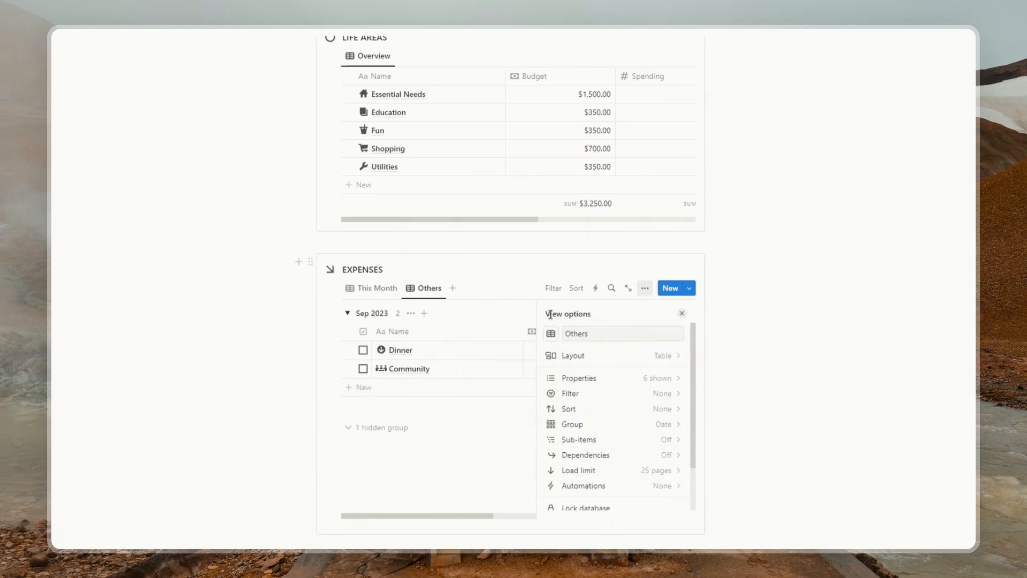
pyautogui.click(682, 315)
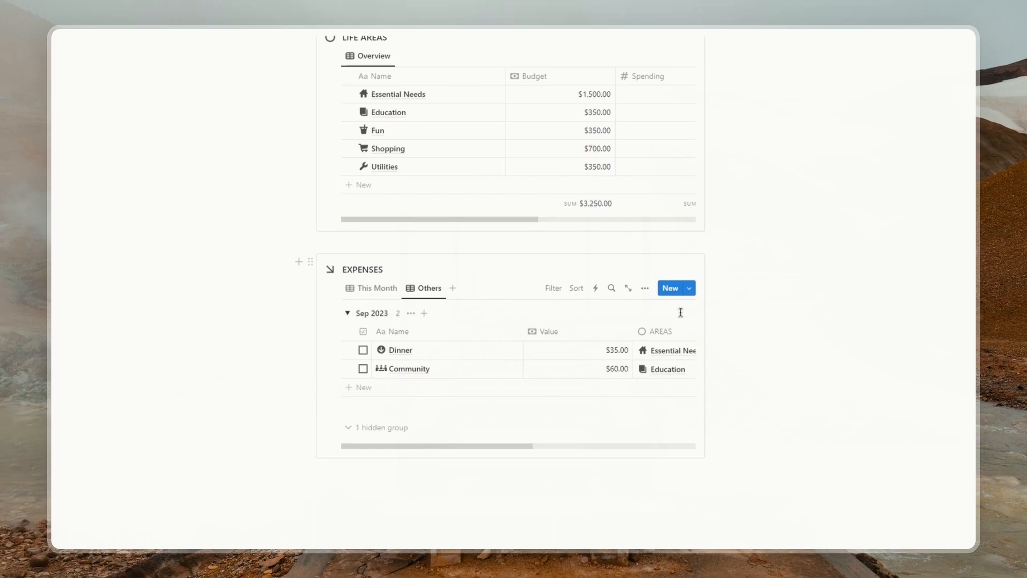
# Show the sum of Value for the Sep 2023 group and collapse that group in the Others view.
pyautogui.click(398, 314)
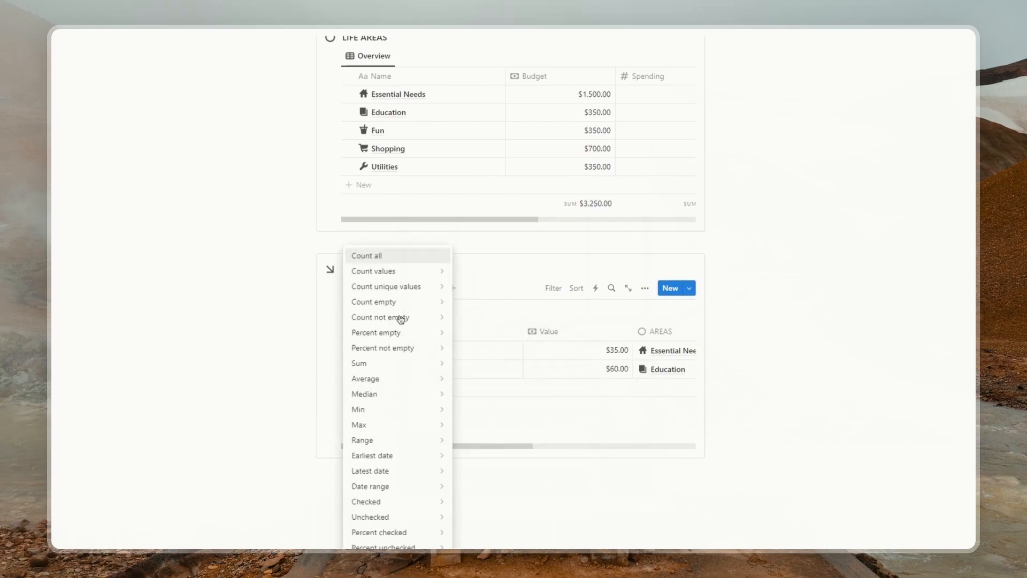
pyautogui.moveTo(432, 368)
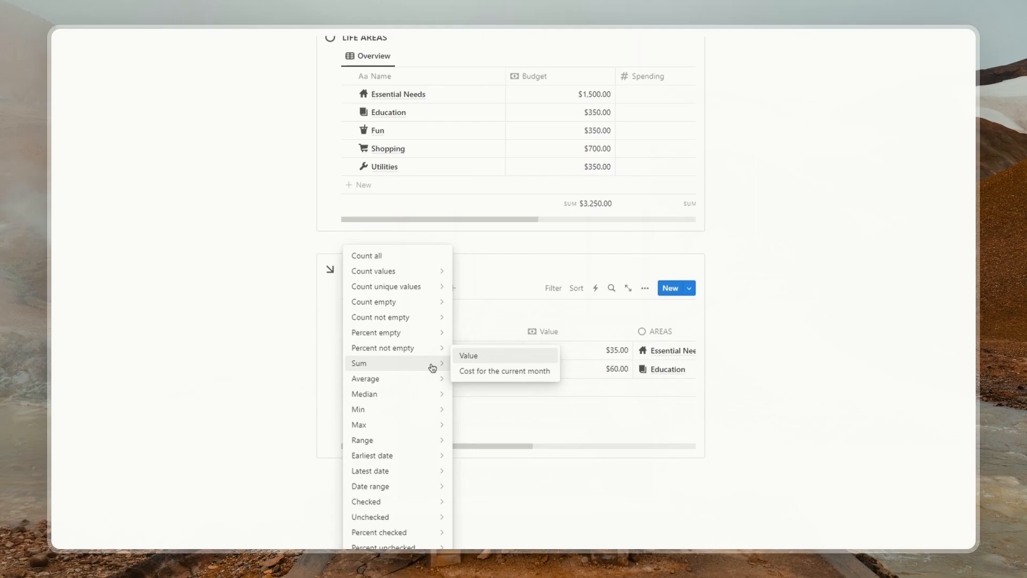
pyautogui.click(470, 356)
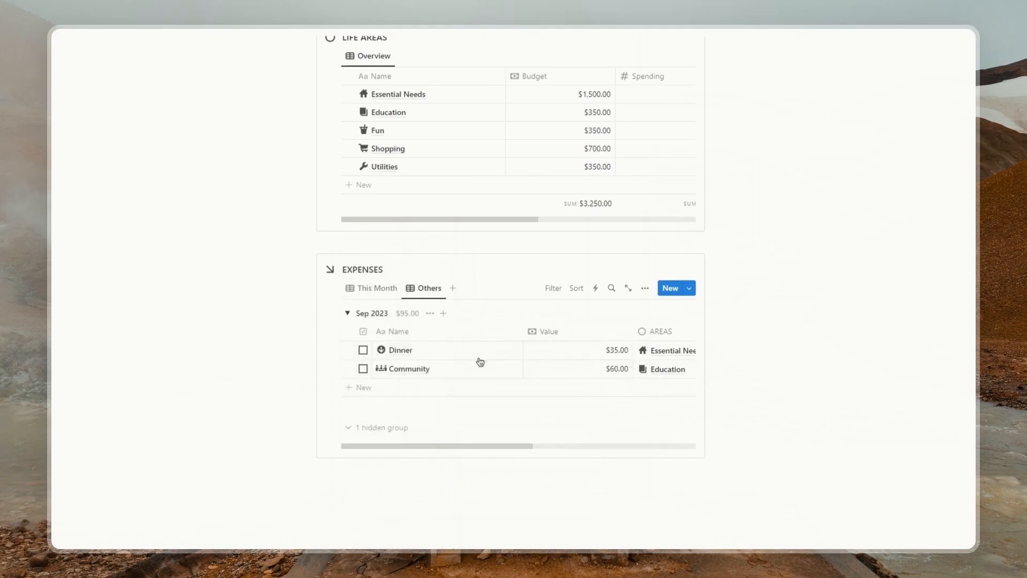
pyautogui.click(348, 313)
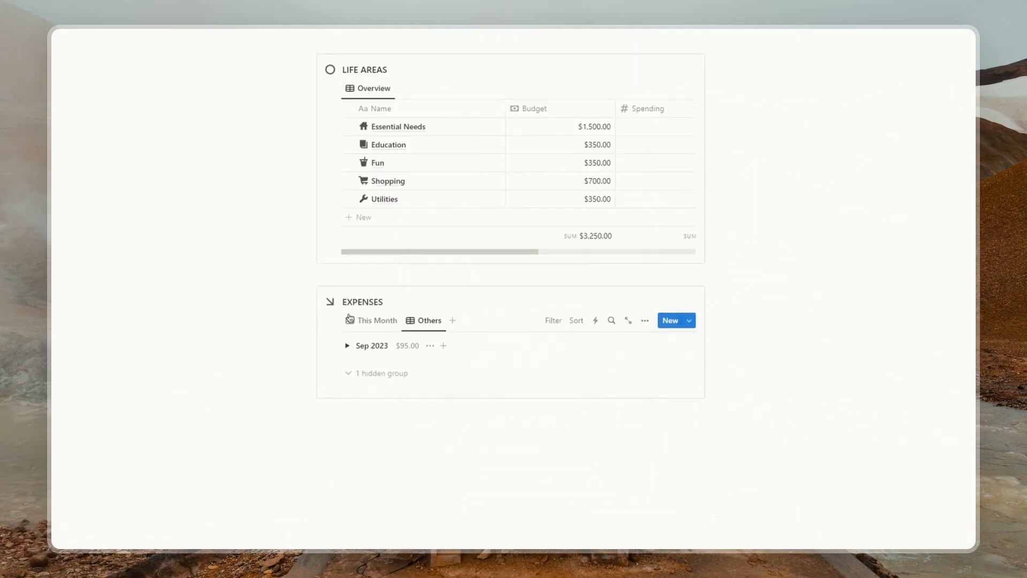
# Switch EXPENSES to its This Month view and copy the link to the EXPENSES database.
pyautogui.click(374, 320)
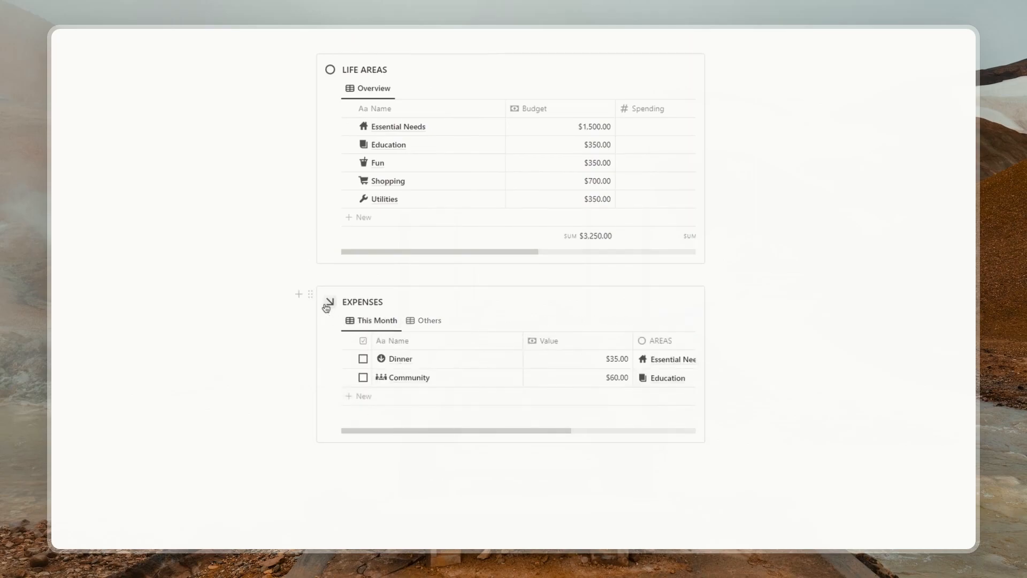
pyautogui.click(335, 321)
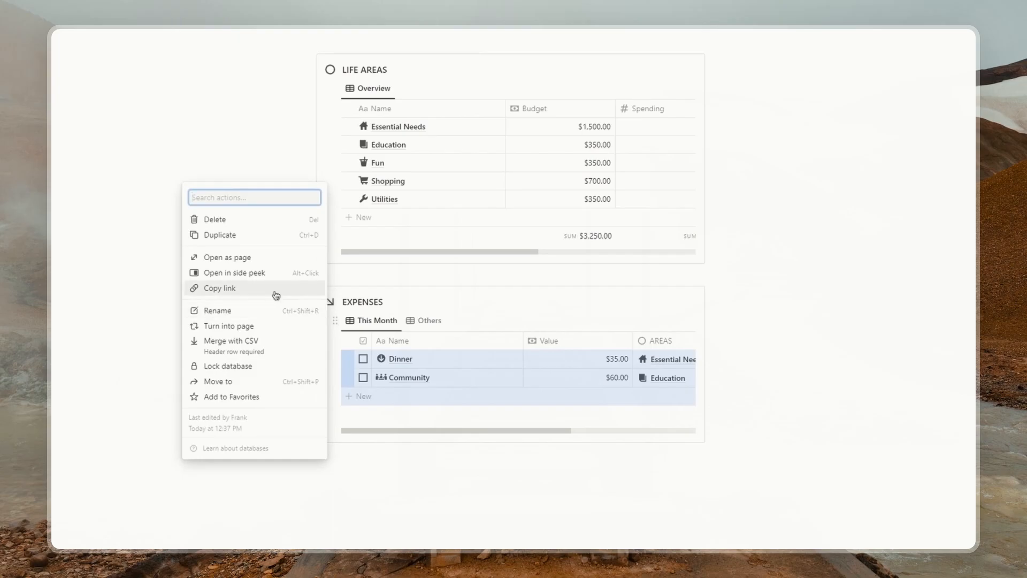
pyautogui.click(219, 289)
# Create a new page template named "New area" in the LIFE AREAS database.
pyautogui.scroll(2, 225, 287)
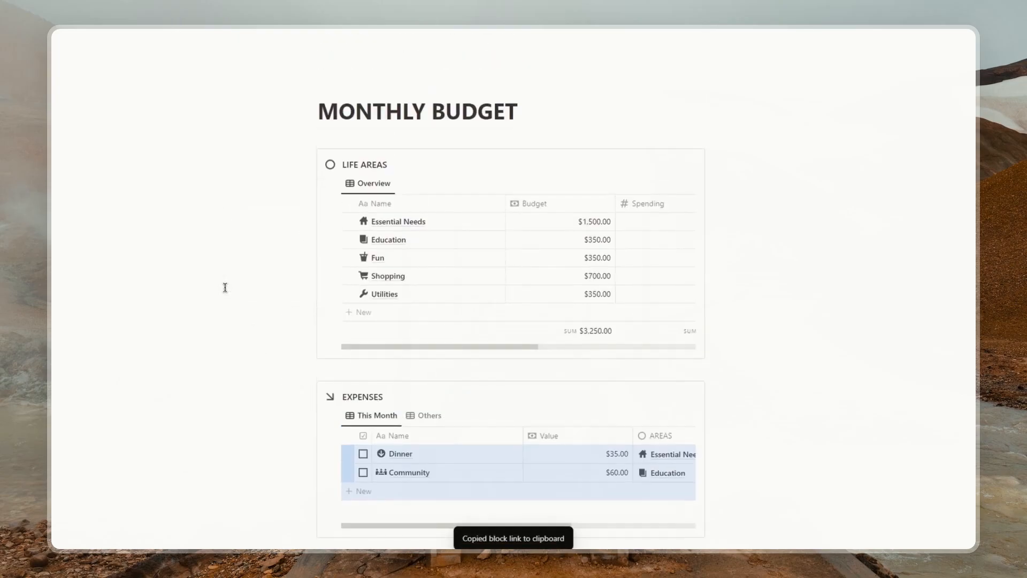
pyautogui.click(690, 183)
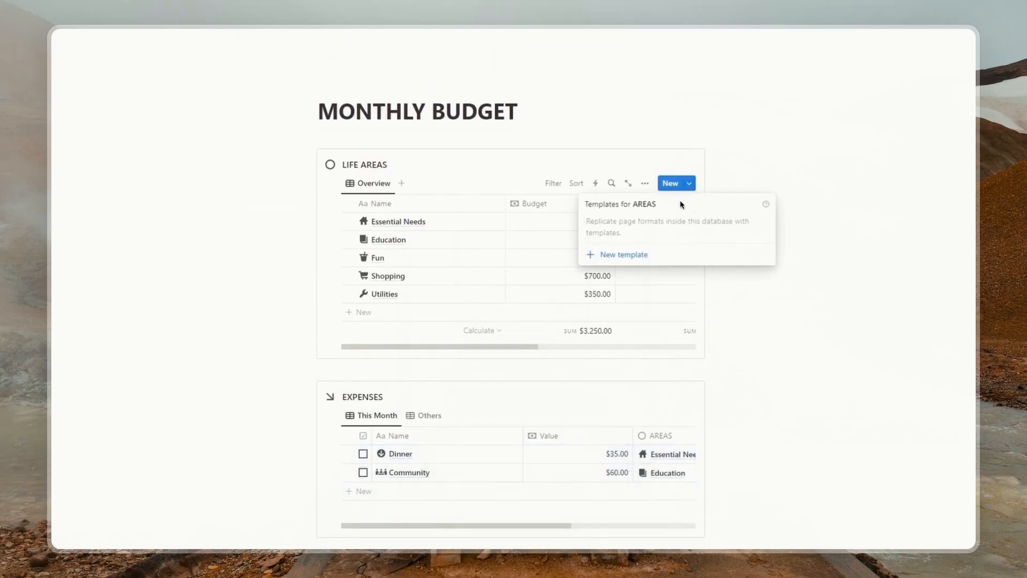
pyautogui.click(610, 255)
pyautogui.write('New area')
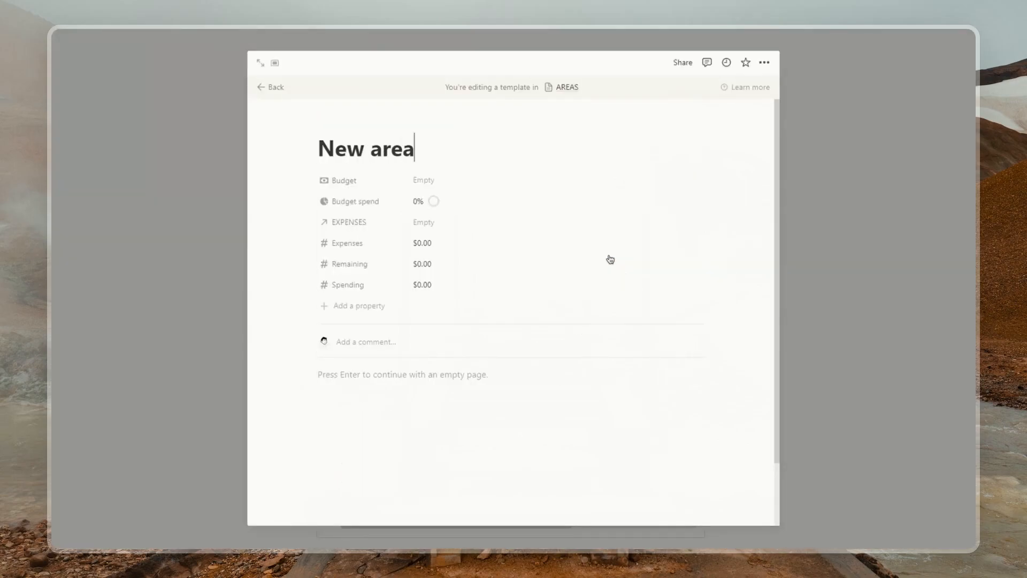
# Insert a linked view of the EXPENSES database from the copied link into the template body, copying the existing This Month view.
pyautogui.click(368, 377)
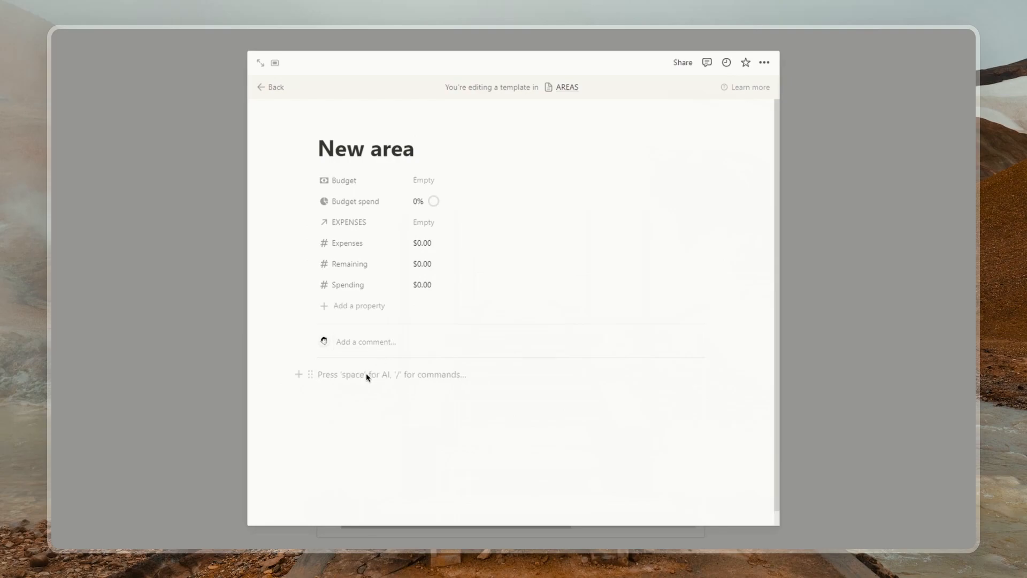
pyautogui.rightClick(328, 377)
pyautogui.click(333, 421)
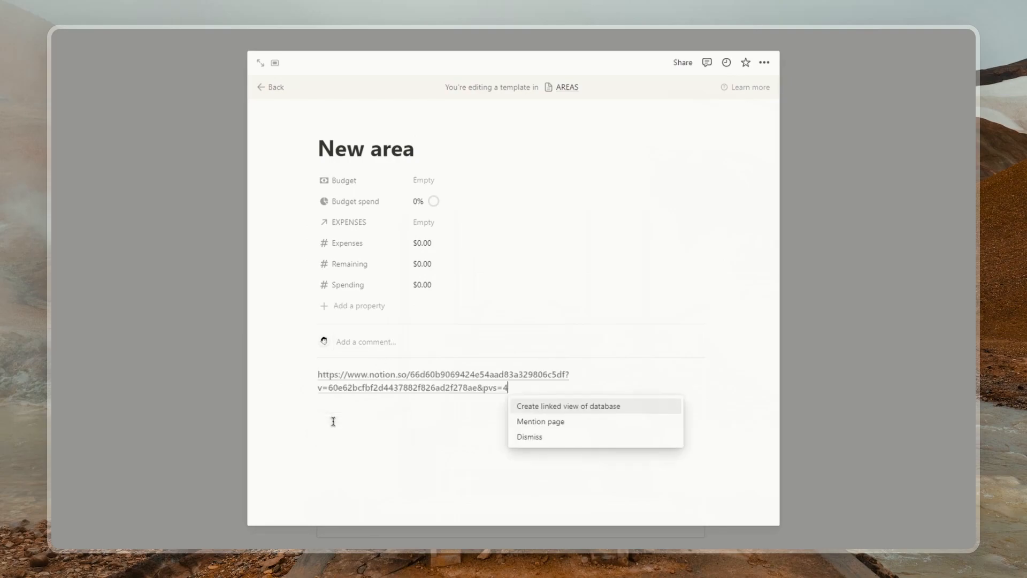
pyautogui.click(600, 407)
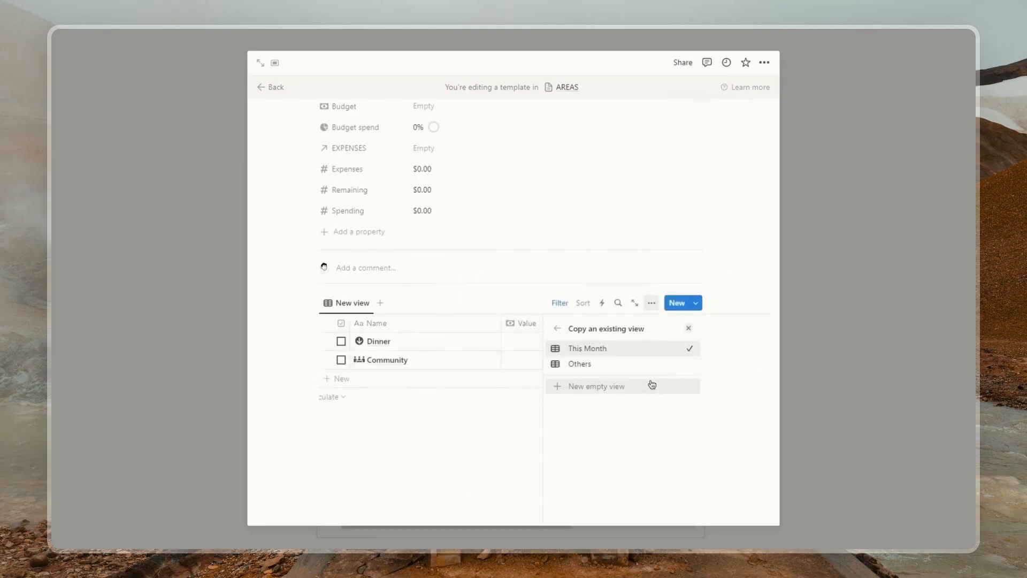
pyautogui.click(646, 350)
# Filter the template's linked This Month view to expenses whose AREAS relation contains New area.
pyautogui.scroll(-2, 620, 418)
pyautogui.click(676, 370)
pyautogui.click(642, 370)
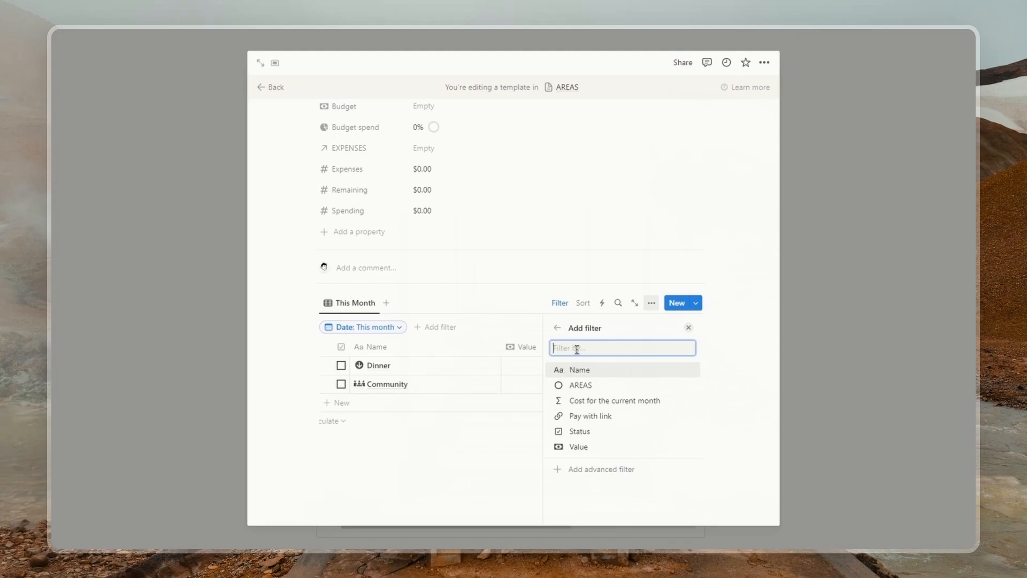
pyautogui.click(593, 386)
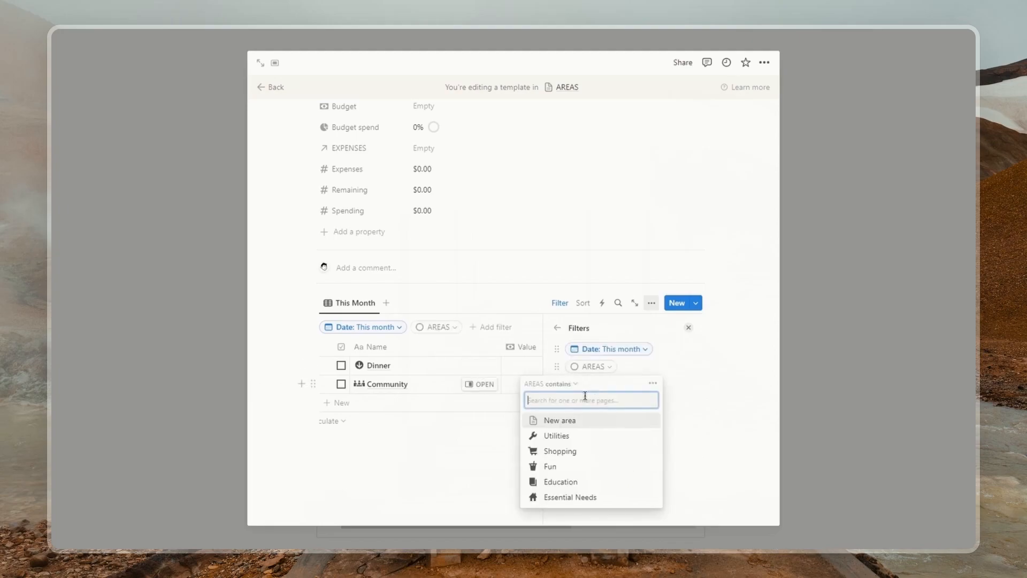
pyautogui.click(569, 420)
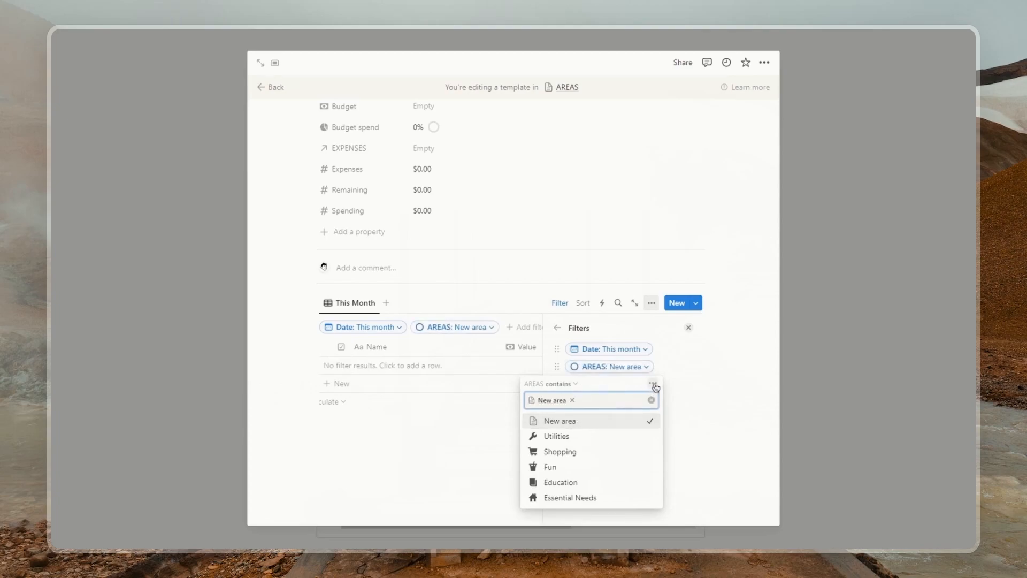
pyautogui.click(688, 372)
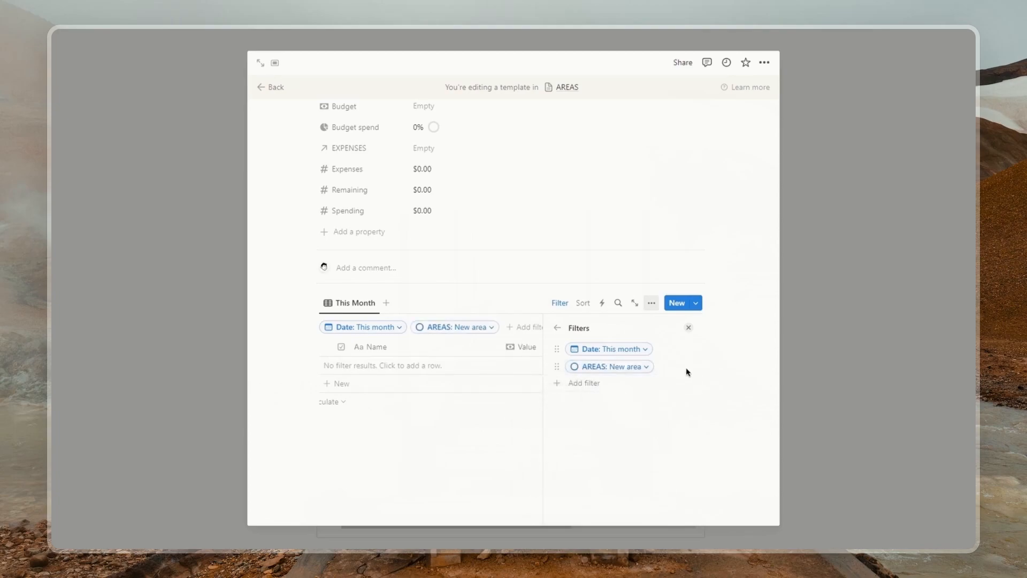
# Close the linked view's options and hide its filter bar.
pyautogui.click(558, 328)
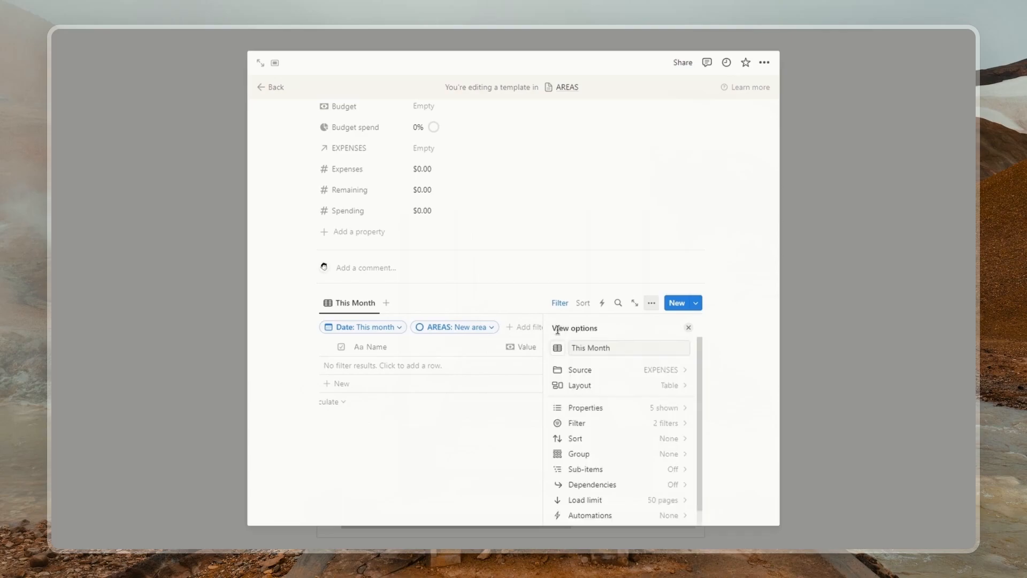
pyautogui.click(689, 327)
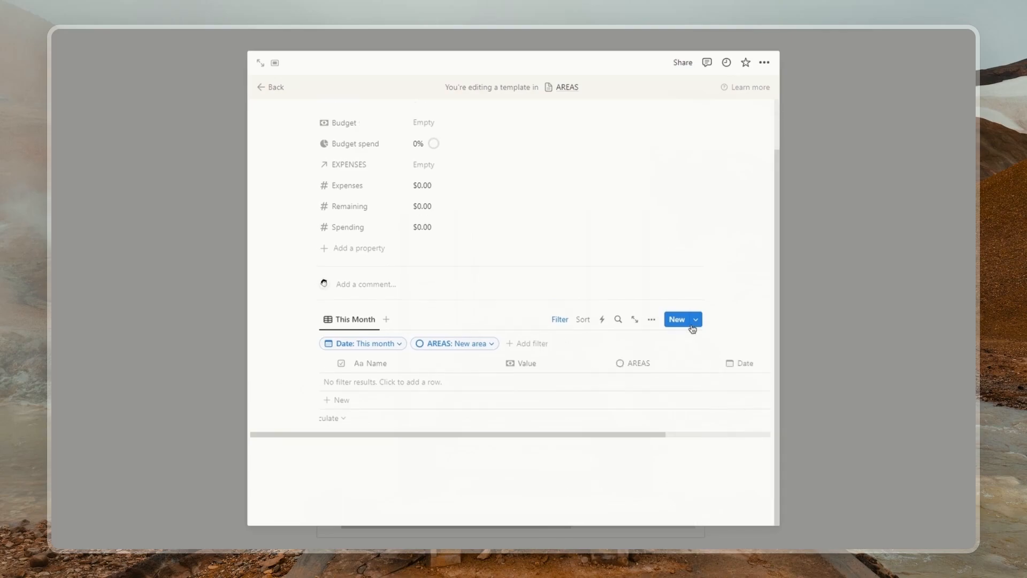
pyautogui.click(560, 320)
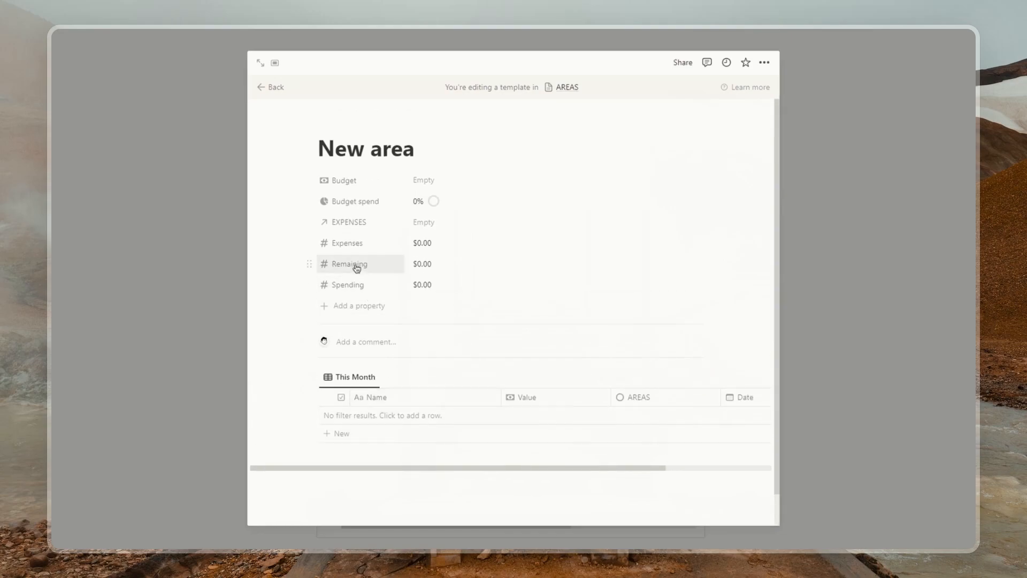
# Place Remaining and Spending directly below Budget spend, and display the EXPENSES relation as a section beneath the template's properties.
pyautogui.moveTo(356, 268); pyautogui.dragTo(354, 223)
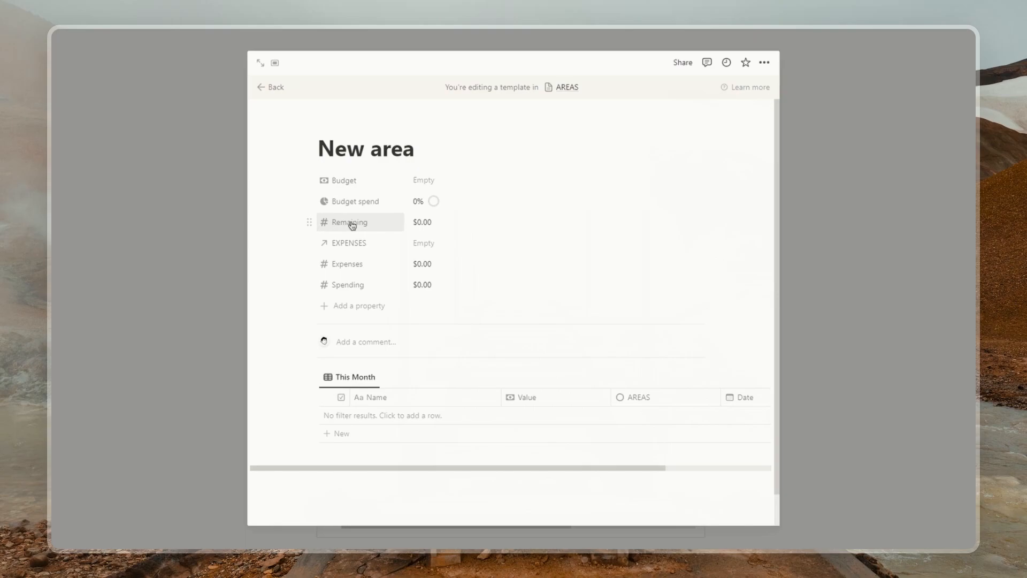
pyautogui.moveTo(348, 285); pyautogui.dragTo(347, 243)
pyautogui.click(346, 264)
pyautogui.moveTo(356, 284)
pyautogui.click(458, 281)
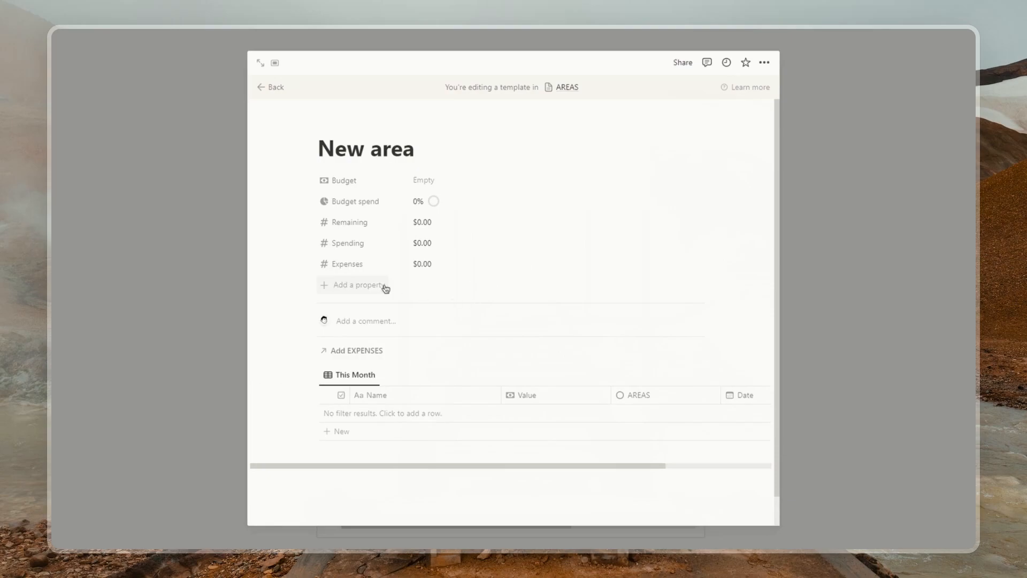
# Hide the Expenses property in the New area template and close the template.
pyautogui.click(348, 270)
pyautogui.moveTo(372, 324)
pyautogui.click(446, 338)
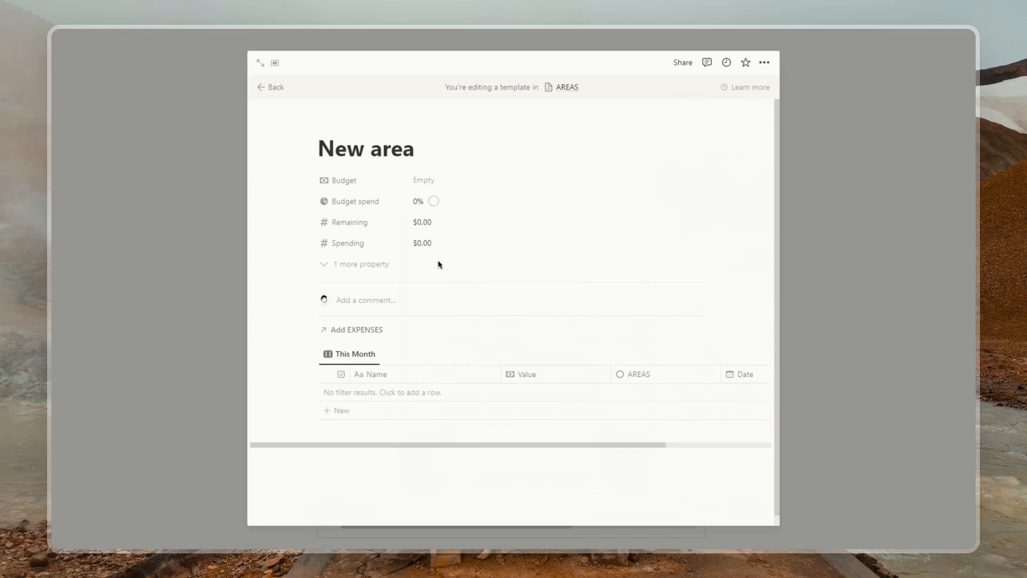
pyautogui.click(830, 213)
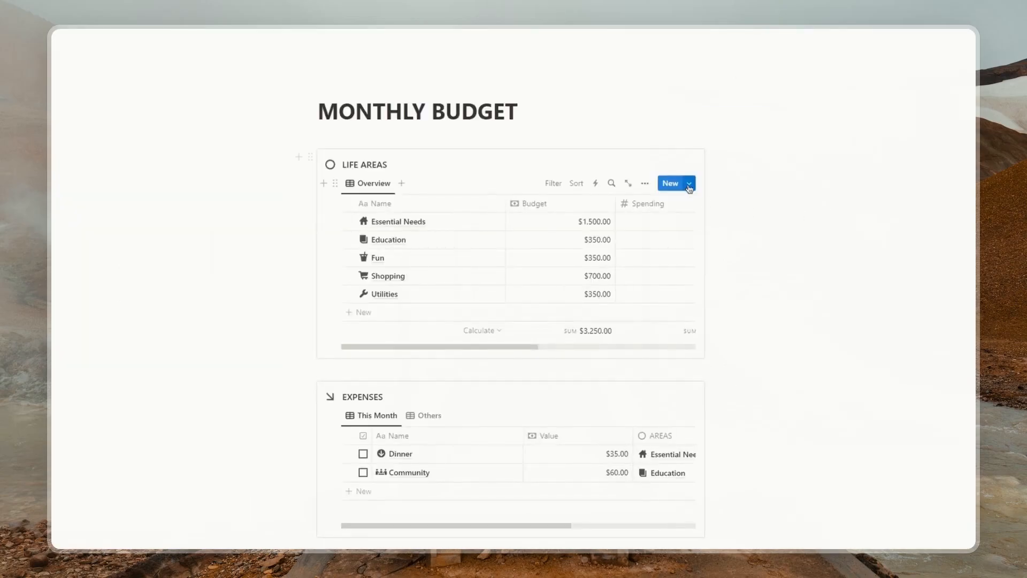
# Set New area as the default template for the AREAS database and close the template list.
pyautogui.click(689, 183)
pyautogui.click(764, 222)
pyautogui.click(821, 208)
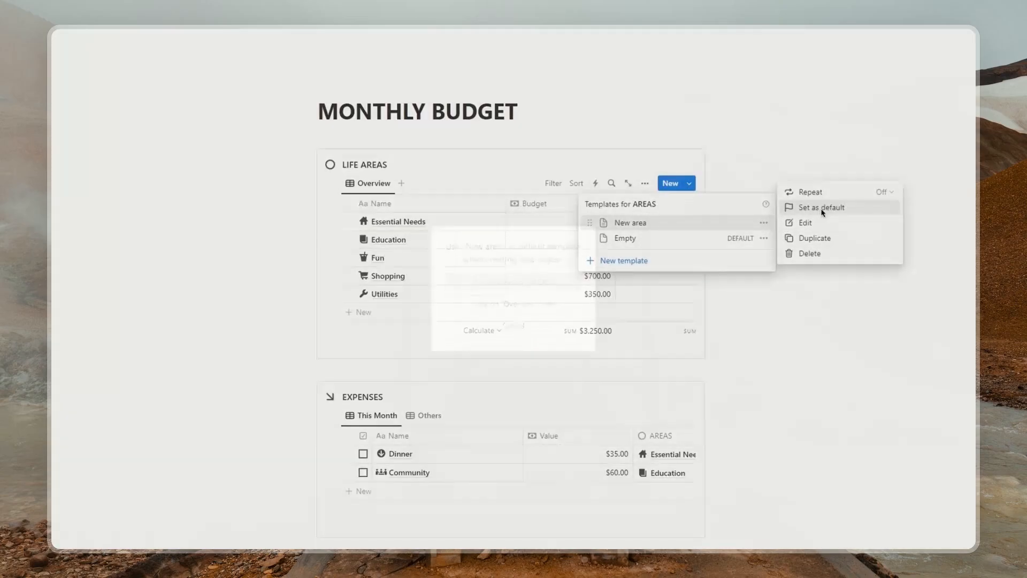
pyautogui.click(511, 286)
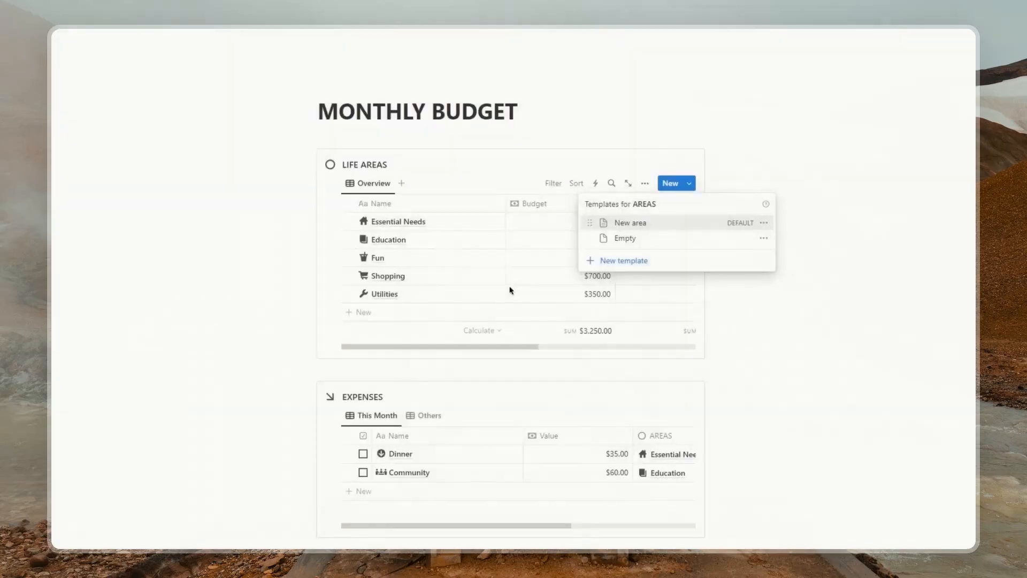
pyautogui.click(826, 234)
# Apply the New area template to the Essential Needs, Education and Fun pages.
pyautogui.click(488, 222)
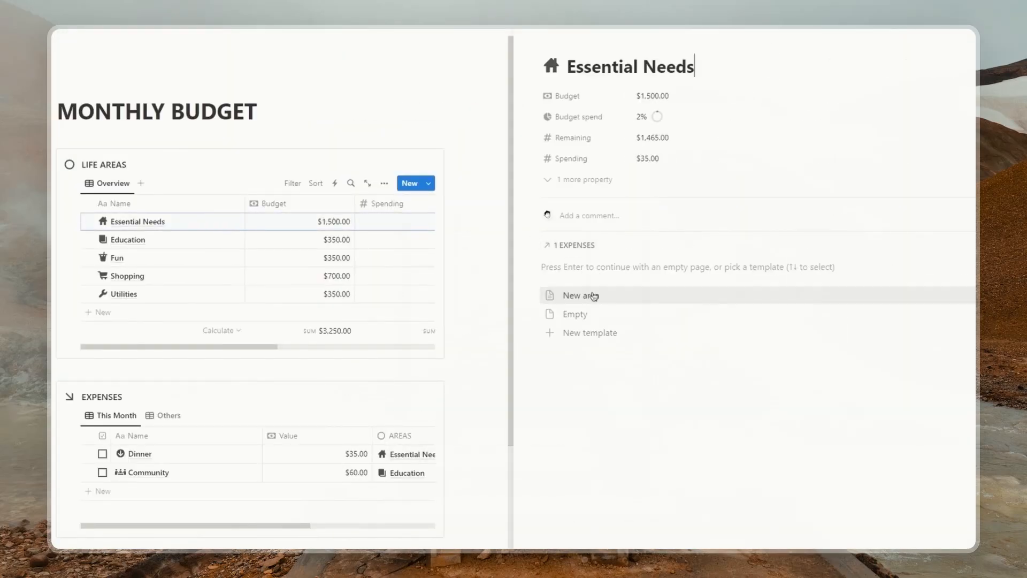
pyautogui.click(595, 297)
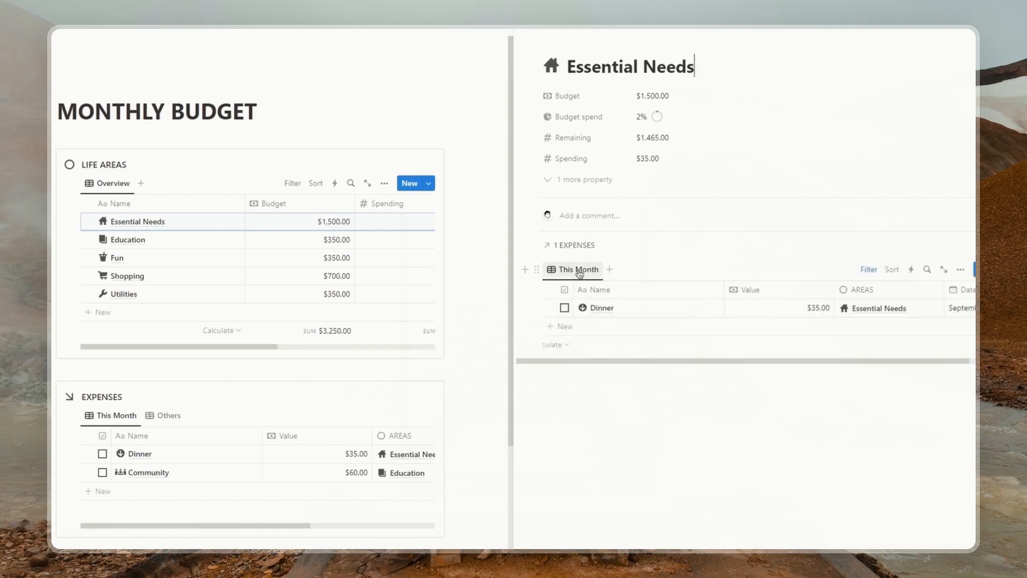
pyautogui.click(592, 21)
pyautogui.click(590, 295)
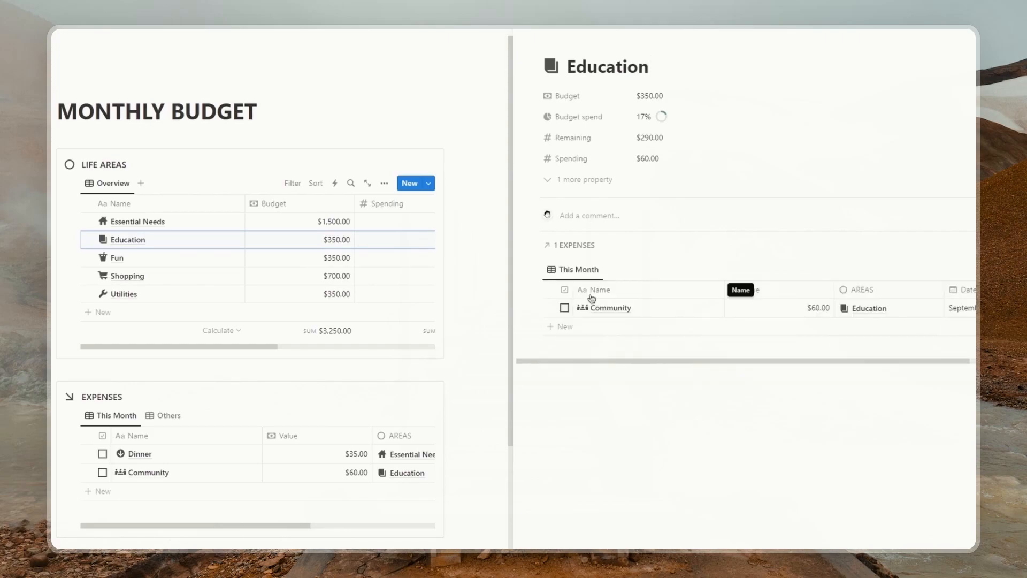
pyautogui.click(593, 22)
pyautogui.click(595, 298)
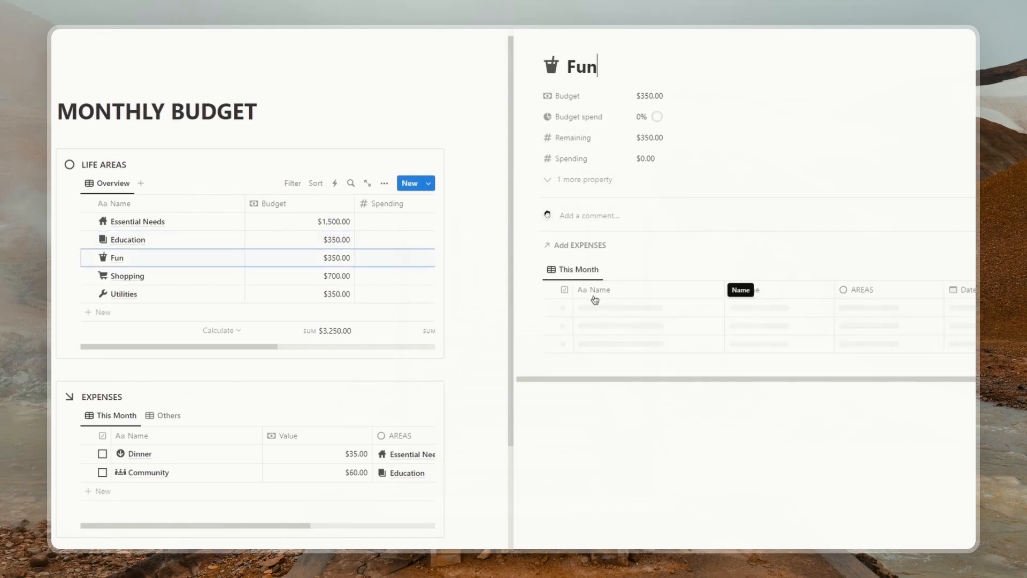
# Apply the New area template to the Shopping and Utilities pages and close the page preview.
pyautogui.click(593, 29)
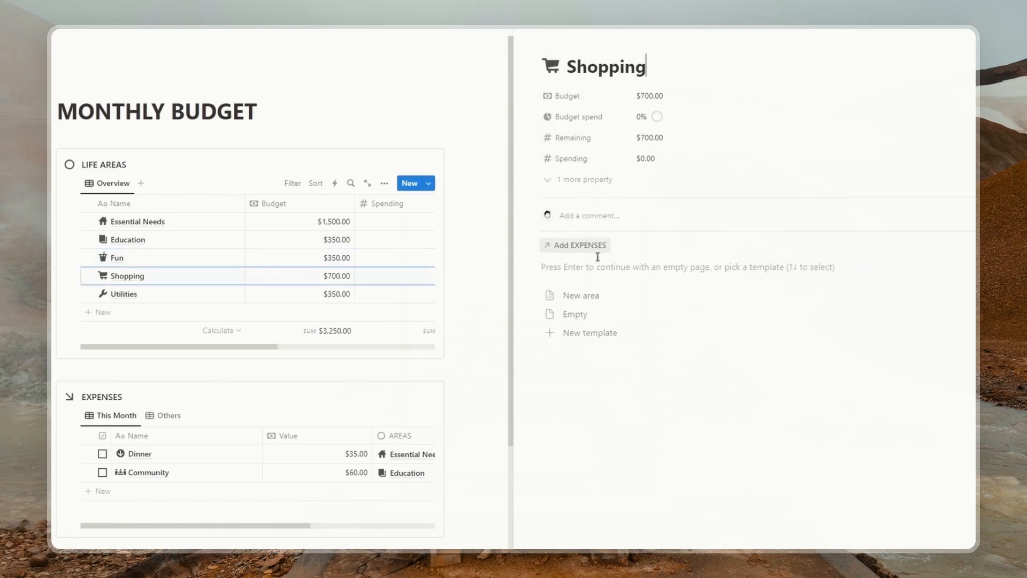
pyautogui.click(598, 296)
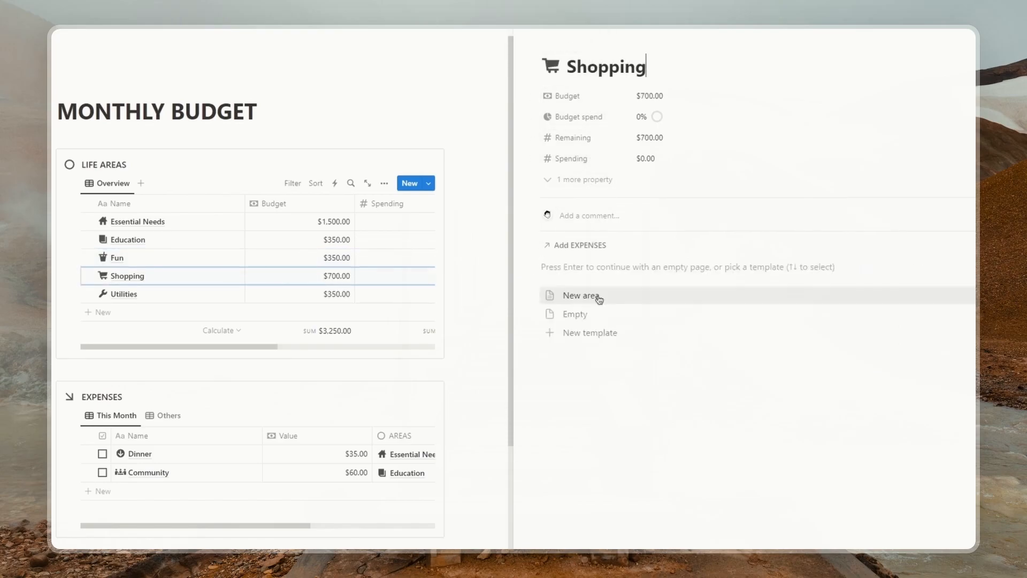
pyautogui.click(593, 29)
pyautogui.click(577, 296)
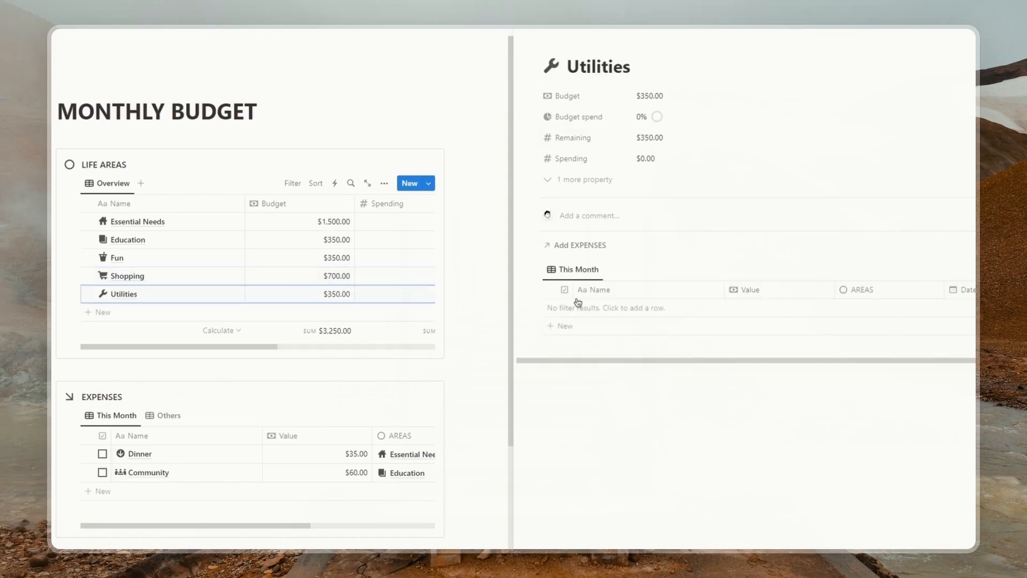
pyautogui.click(528, 31)
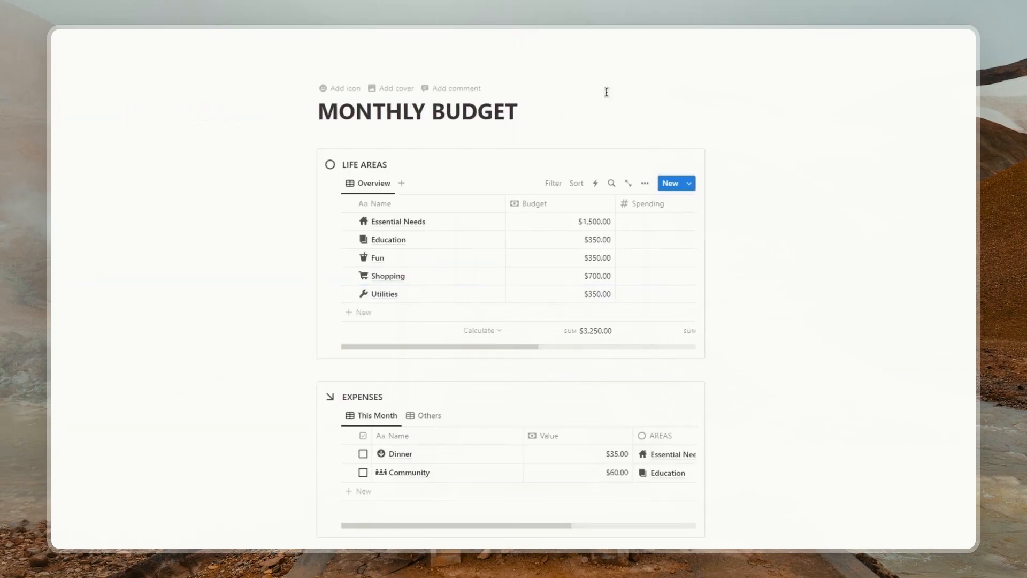
pyautogui.click(604, 55)
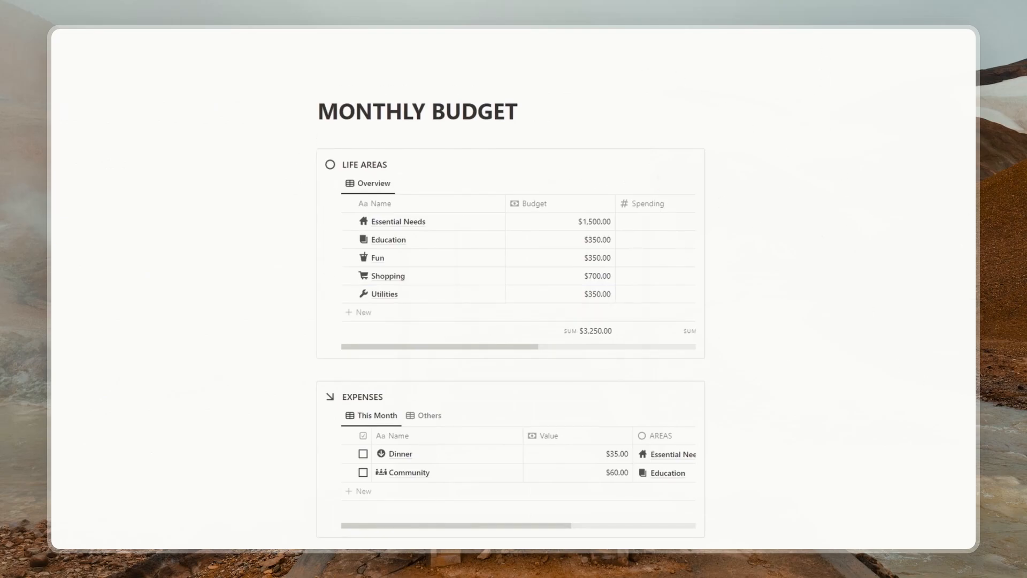
pyautogui.click(337, 58)
pyautogui.click(275, 114)
pyautogui.click(243, 200)
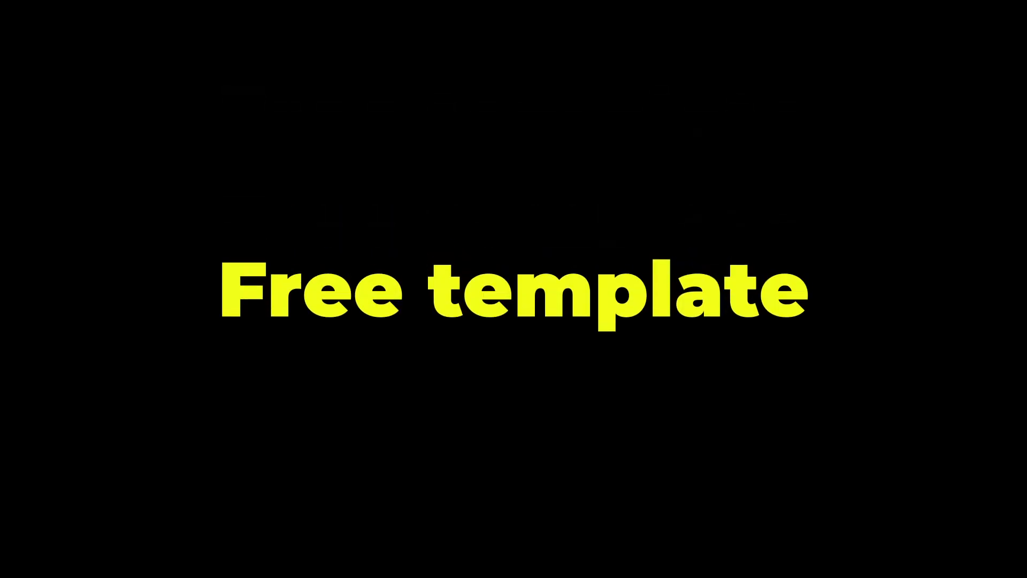